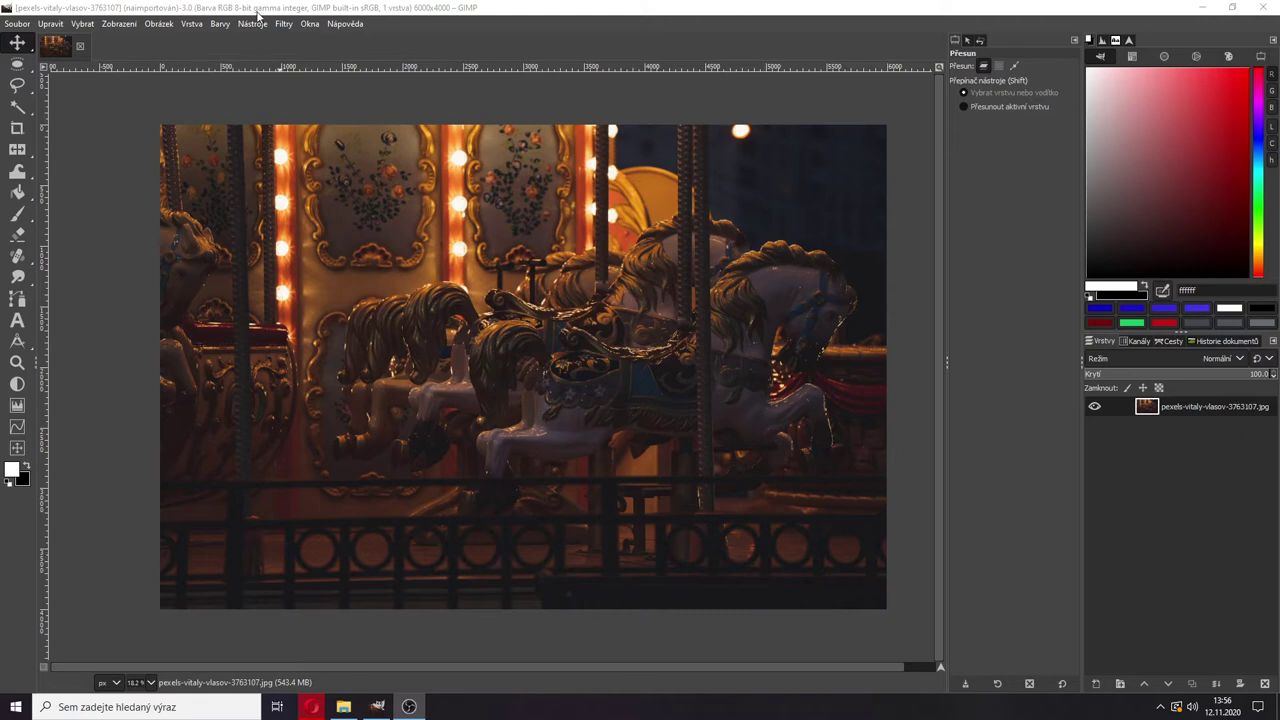
click(225, 25)
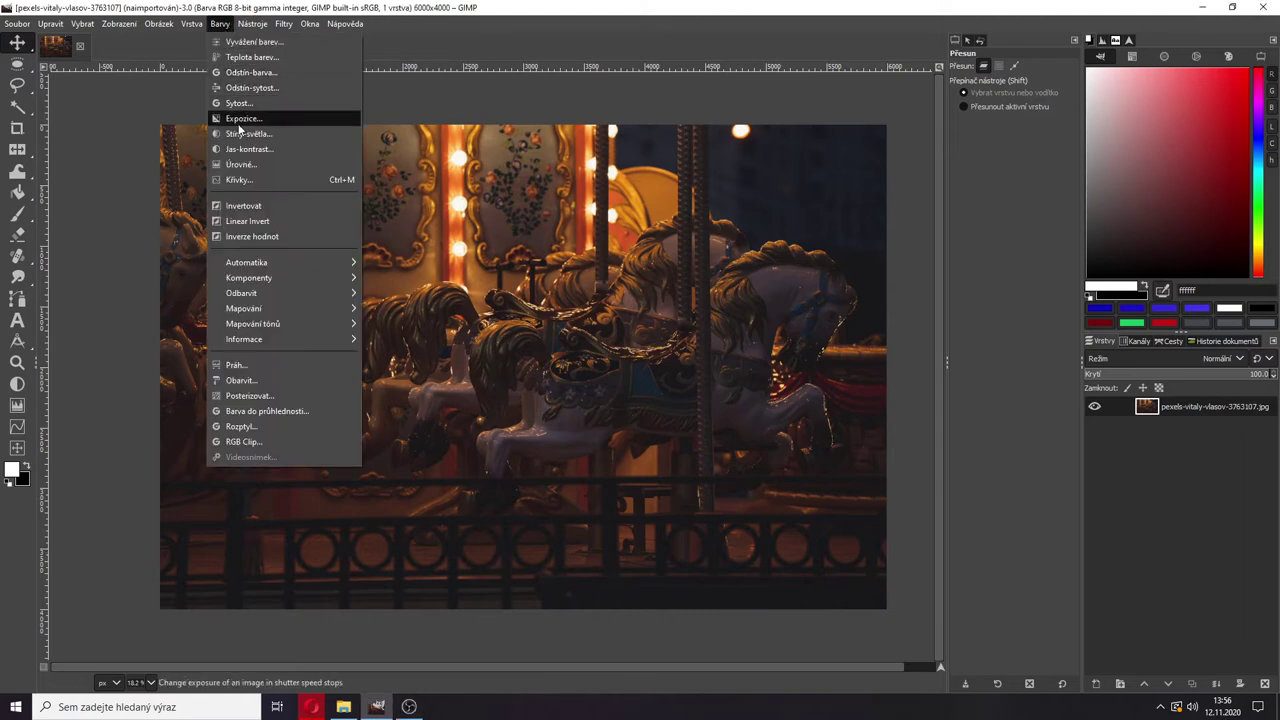
click(300, 149)
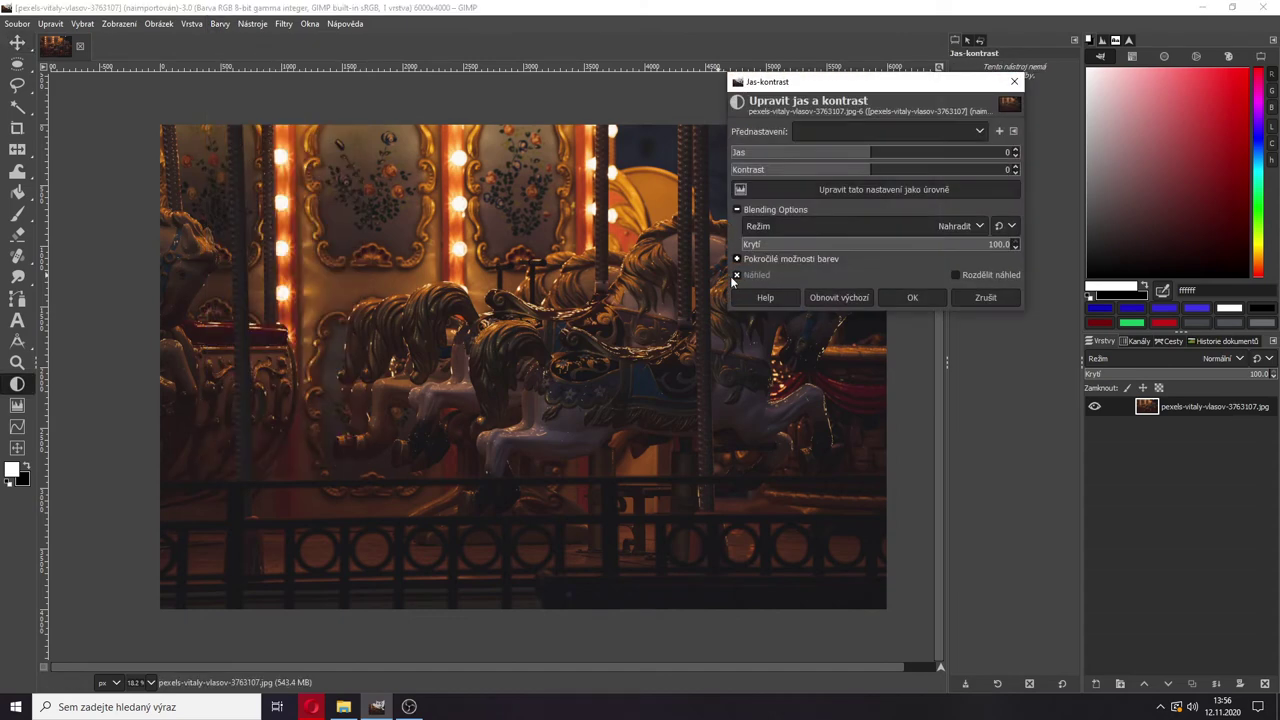
click(915, 155)
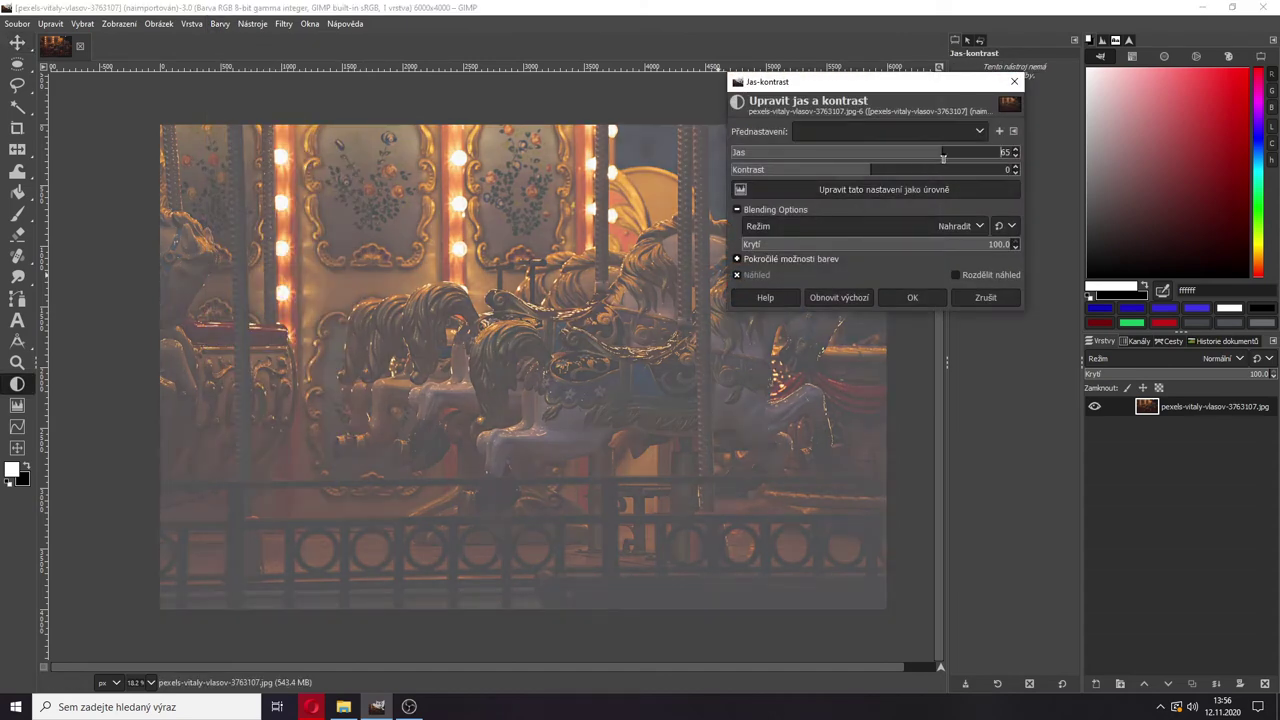
click(944, 155)
drag(833, 88, 882, 98)
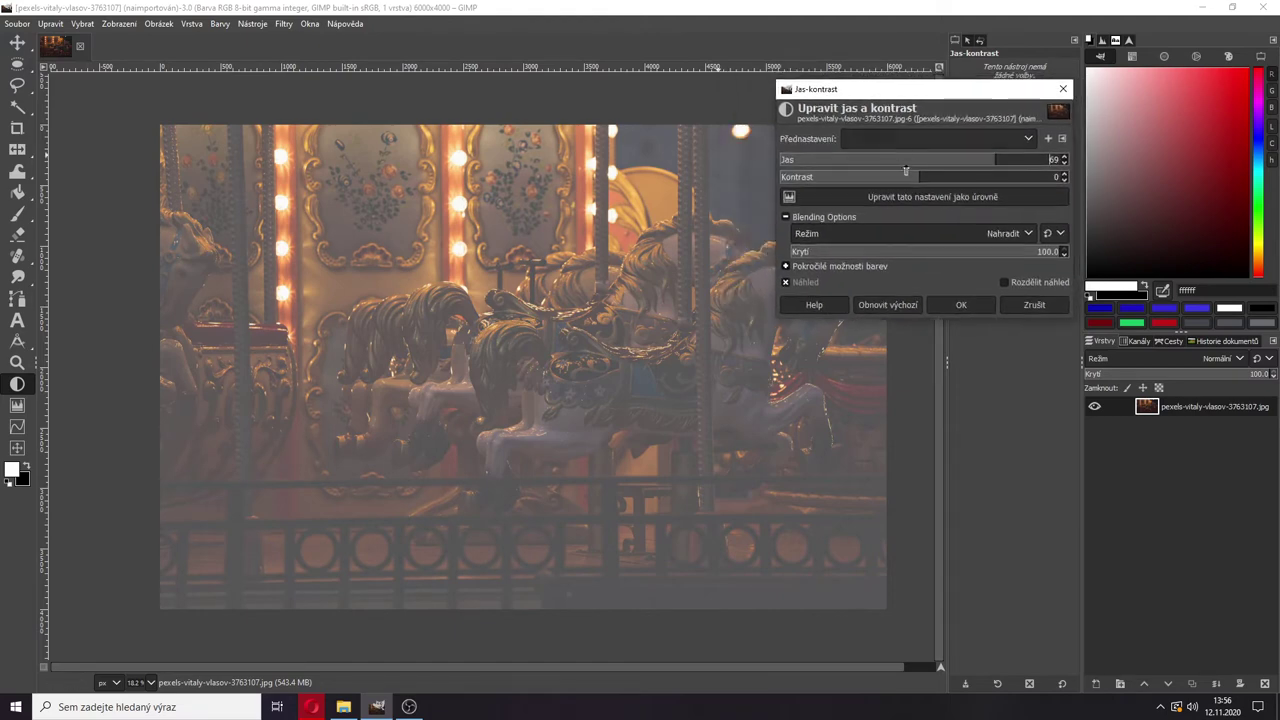
click(959, 179)
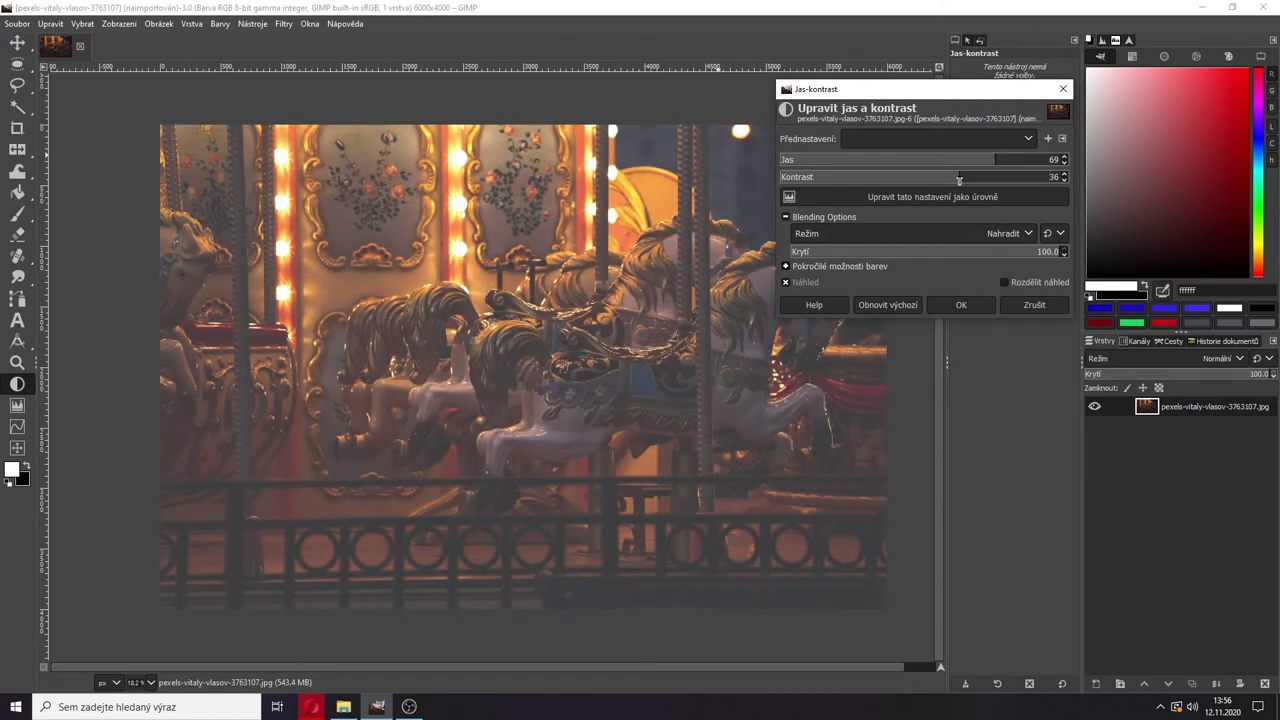
drag(959, 179, 984, 178)
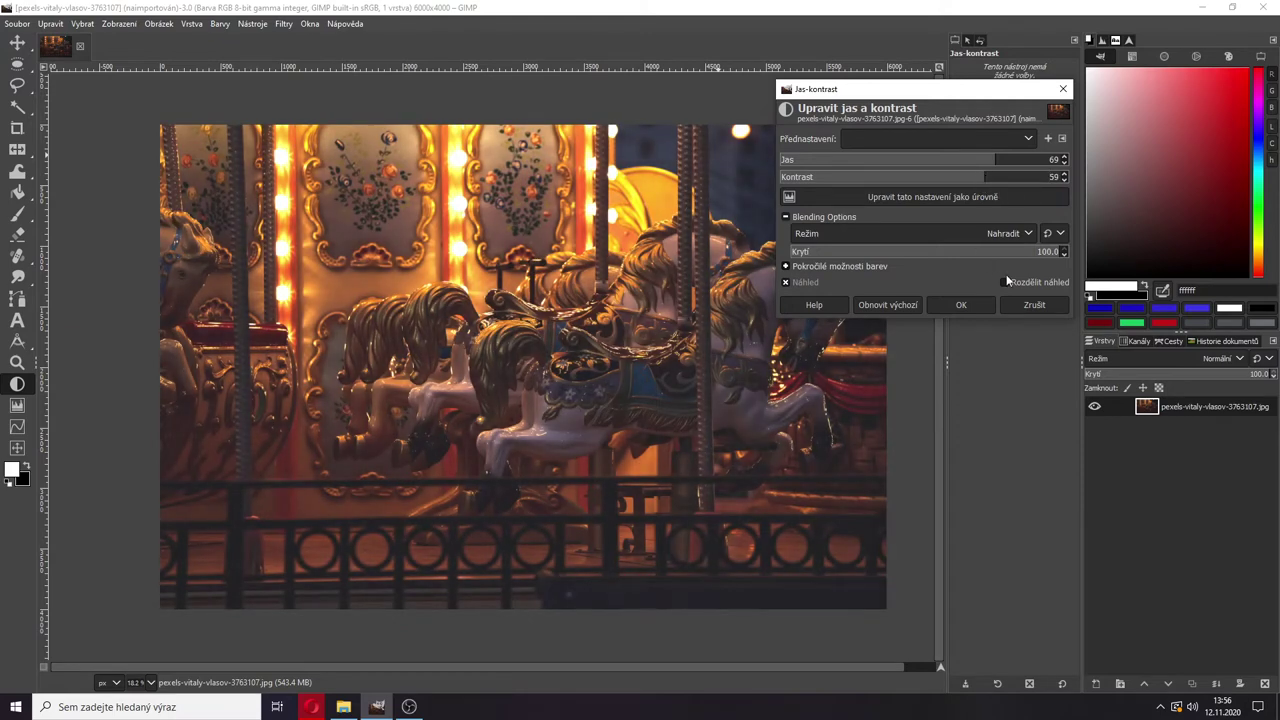
click(1006, 282)
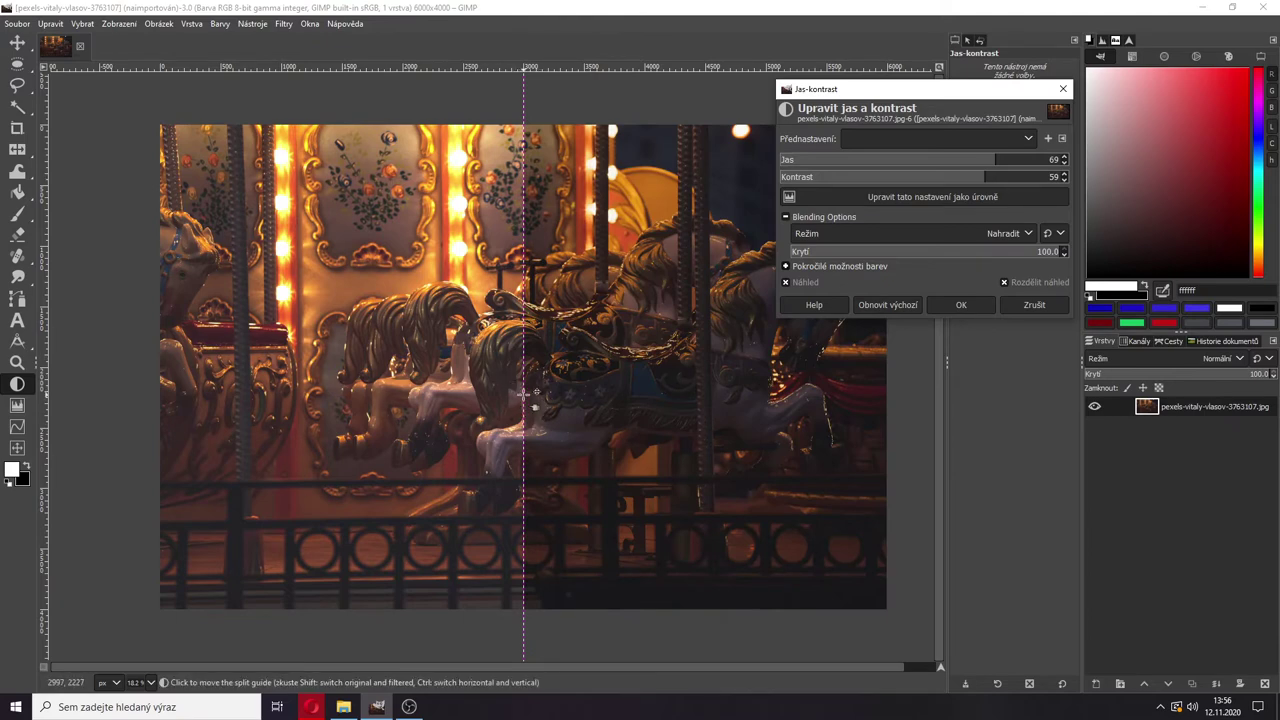
drag(522, 390, 572, 380)
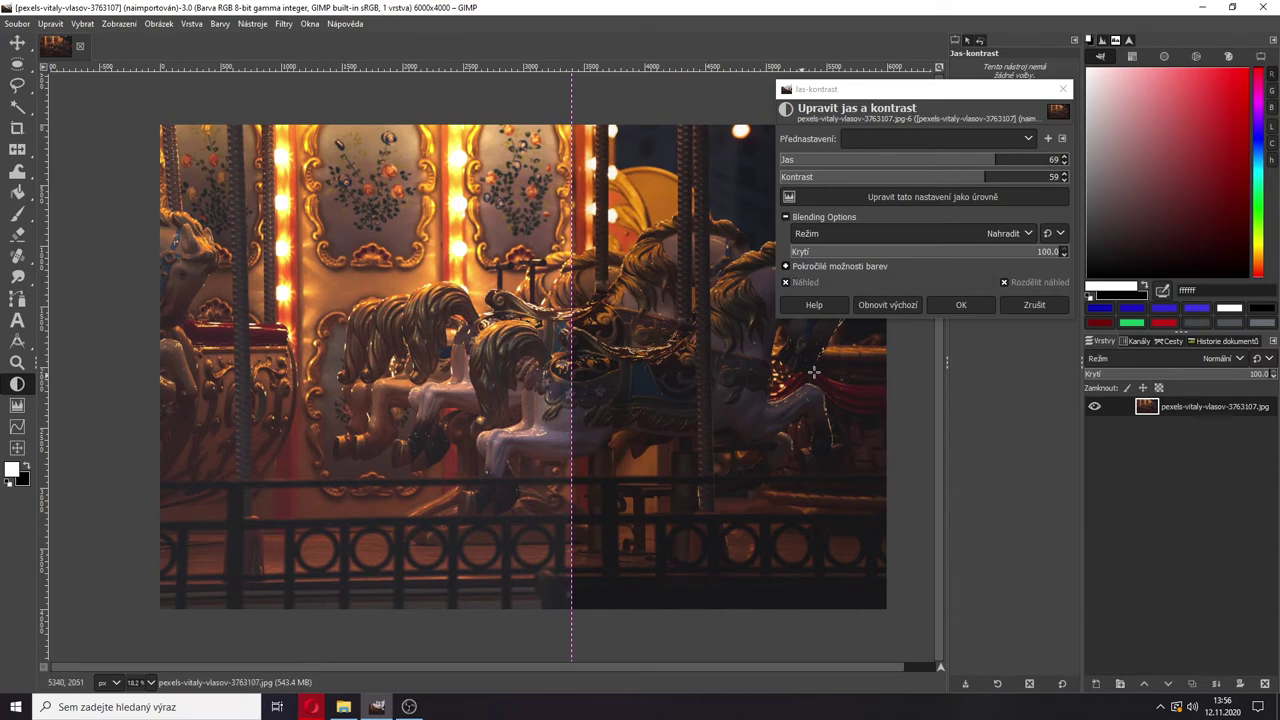
click(1034, 304)
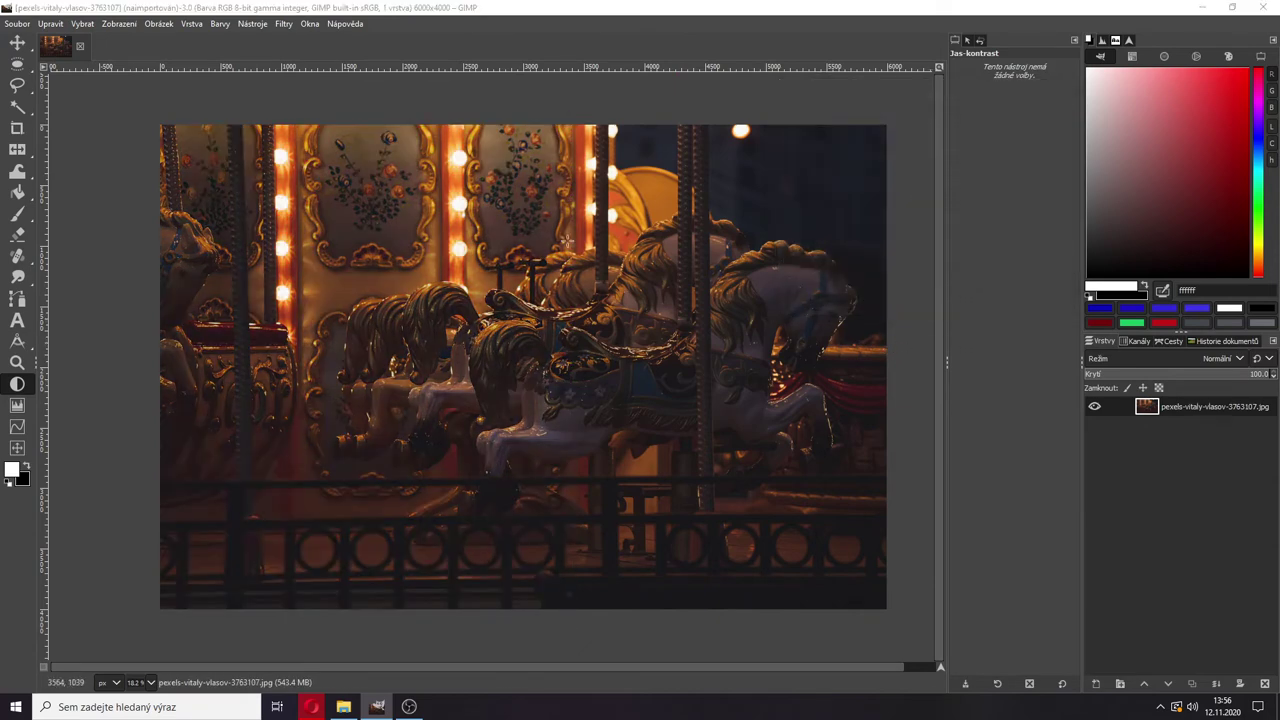
- Brighten the carousel photo with Levels, using an input black point of 22 and gamma 2.33, comparing before and after in a split preview
click(220, 24)
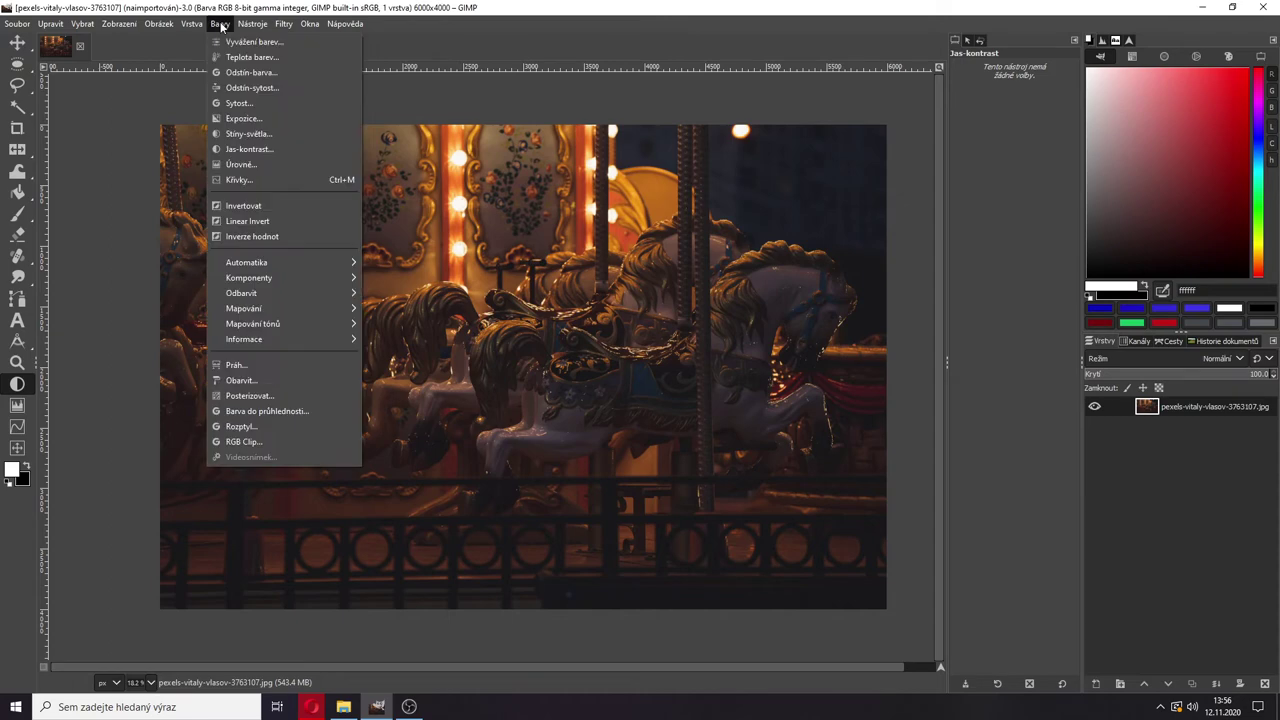
click(247, 165)
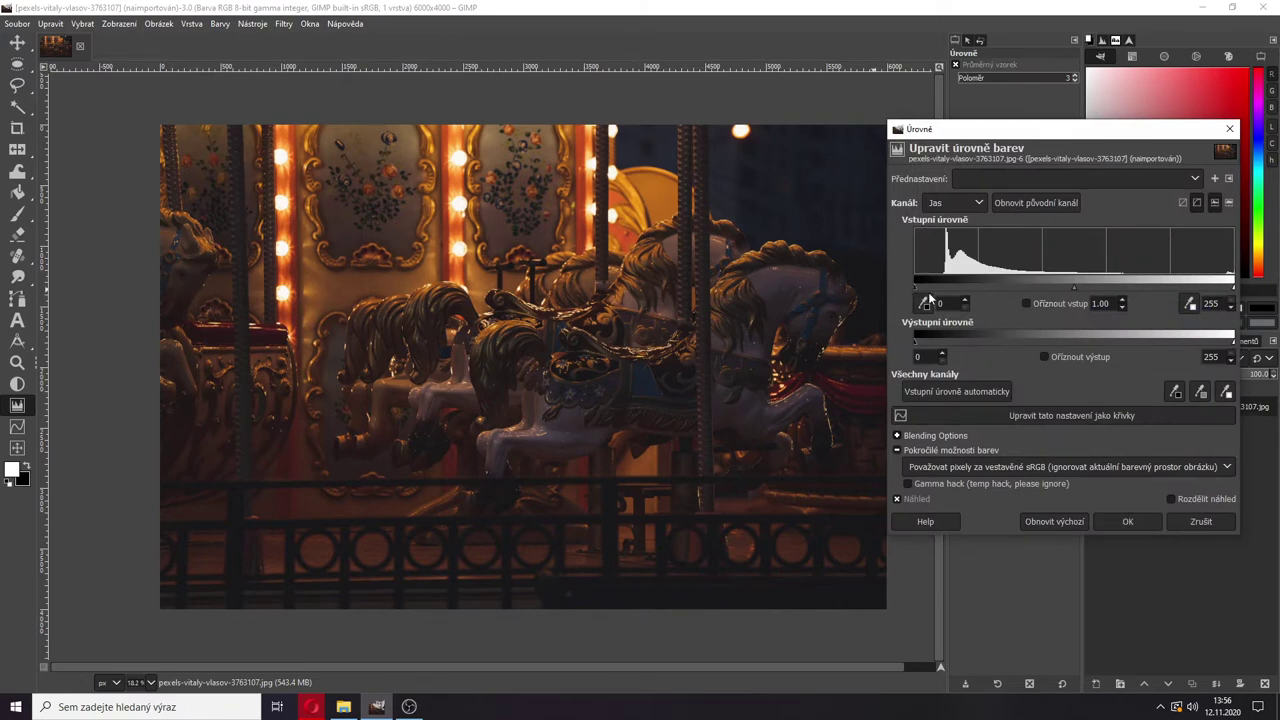
drag(914, 286, 942, 287)
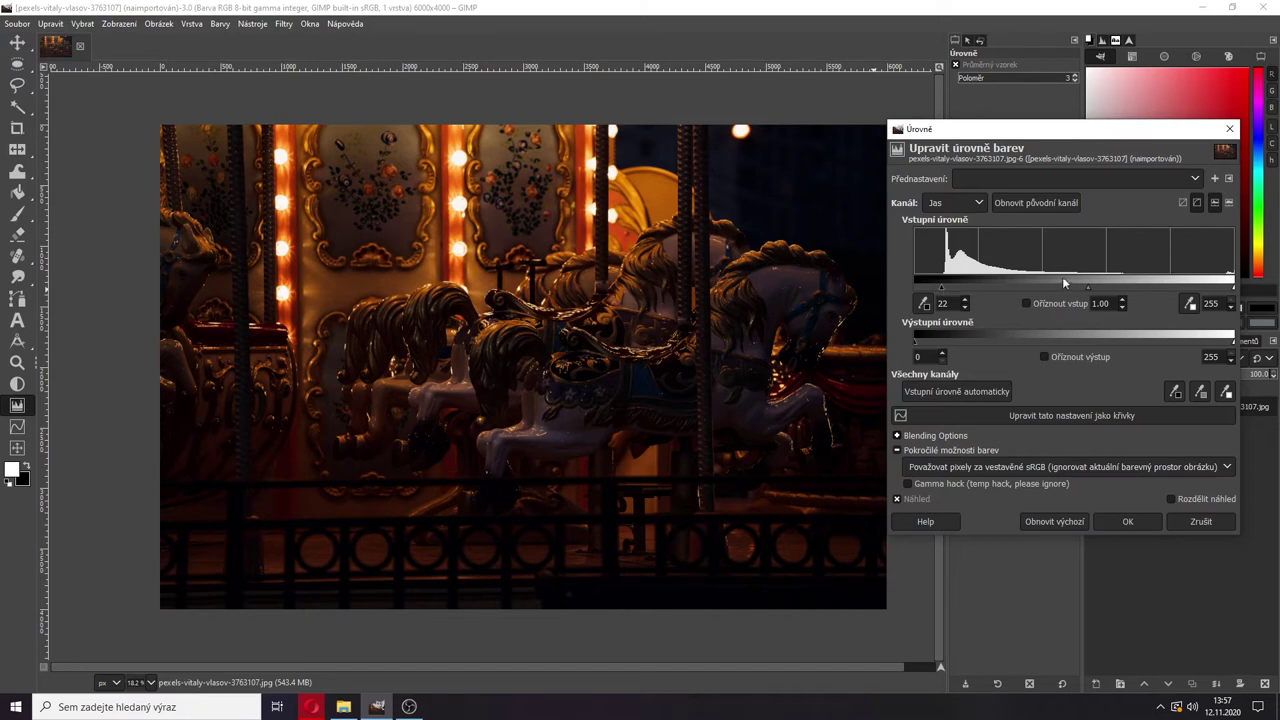
drag(1087, 286, 1034, 281)
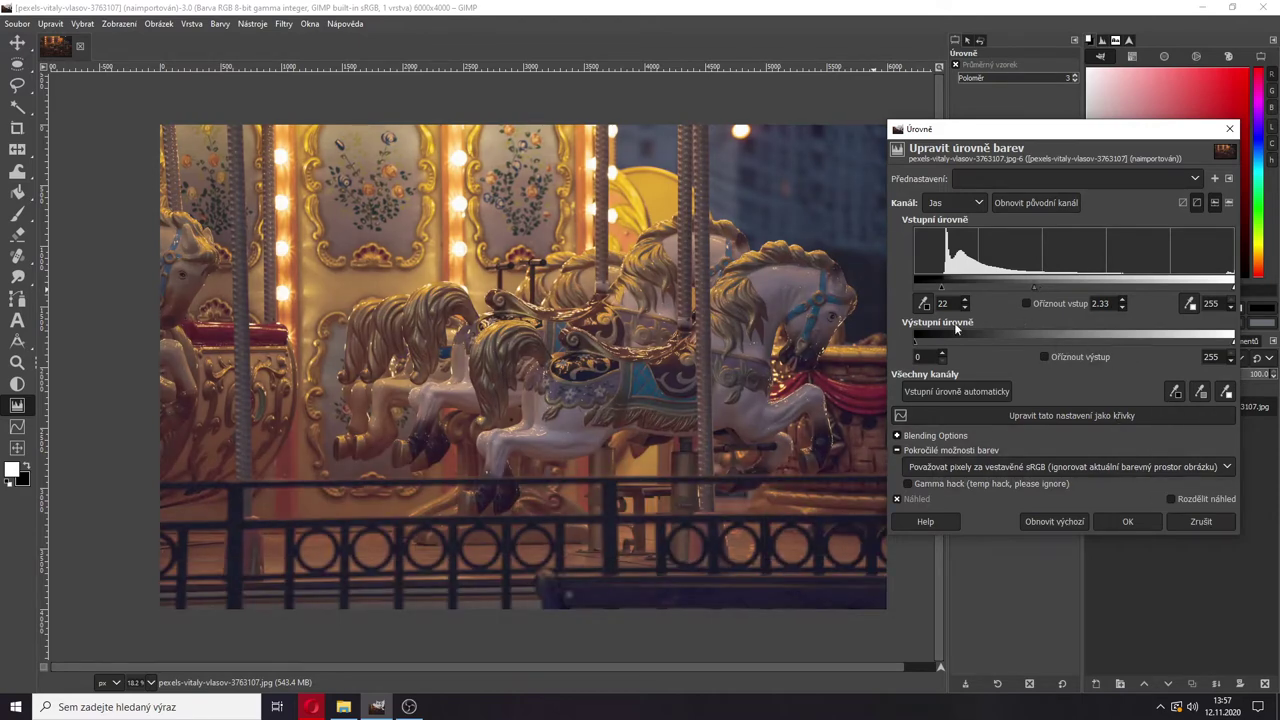
click(1165, 500)
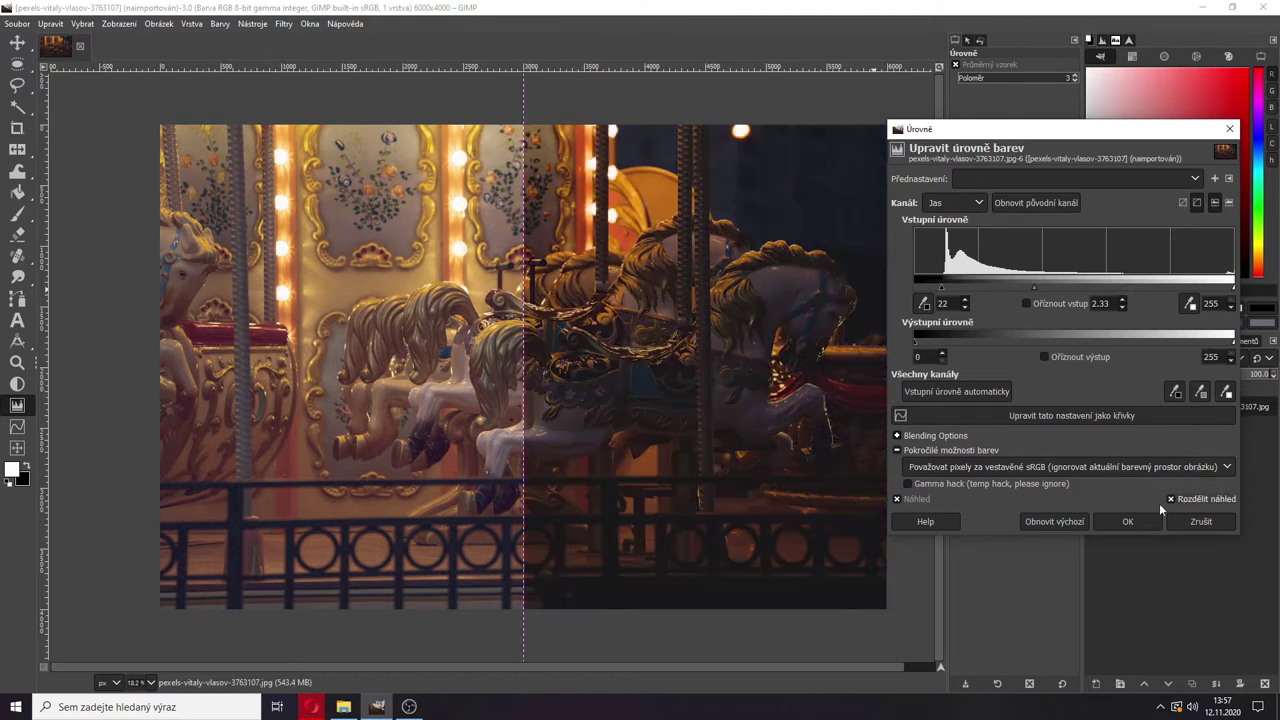
drag(524, 422, 790, 408)
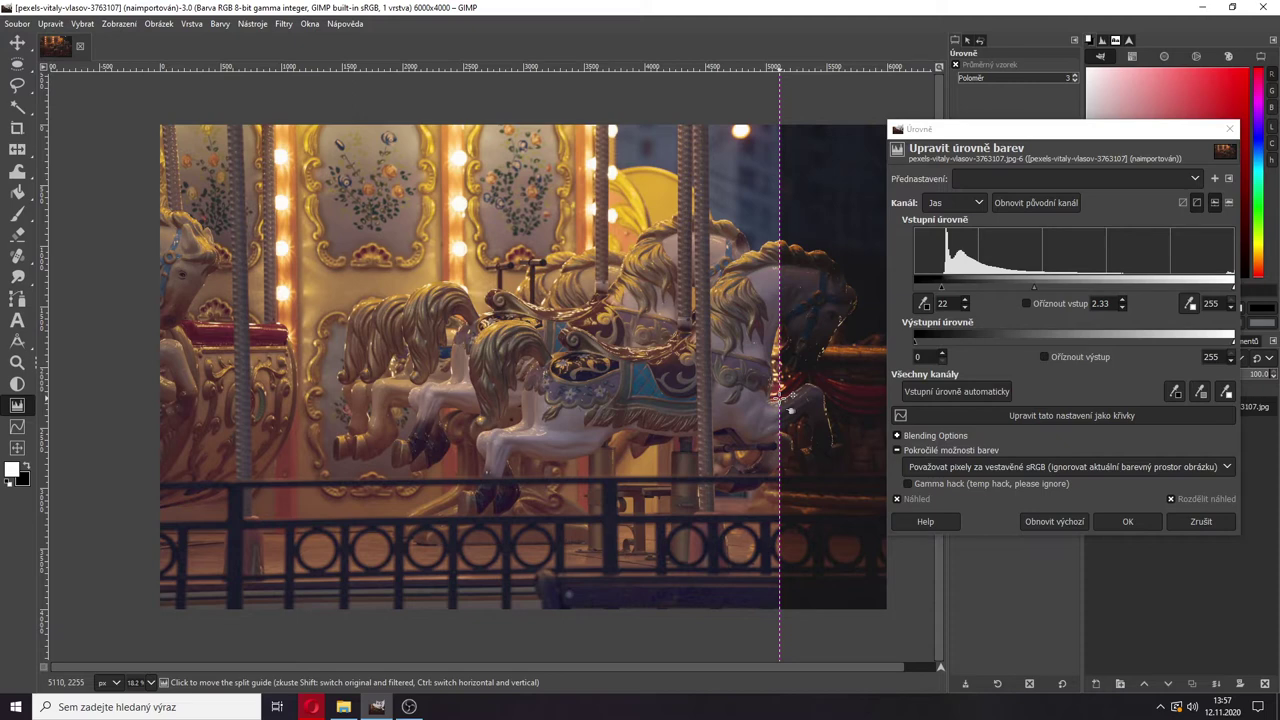
drag(794, 385, 645, 377)
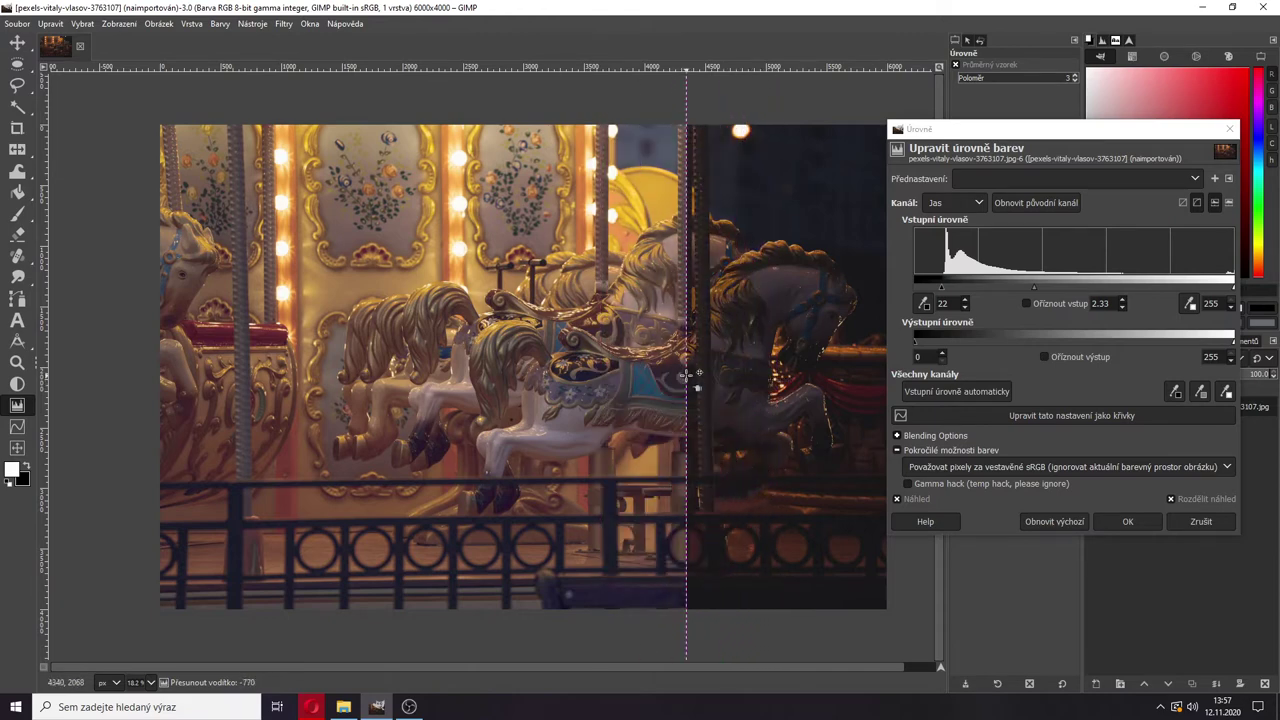
click(1129, 522)
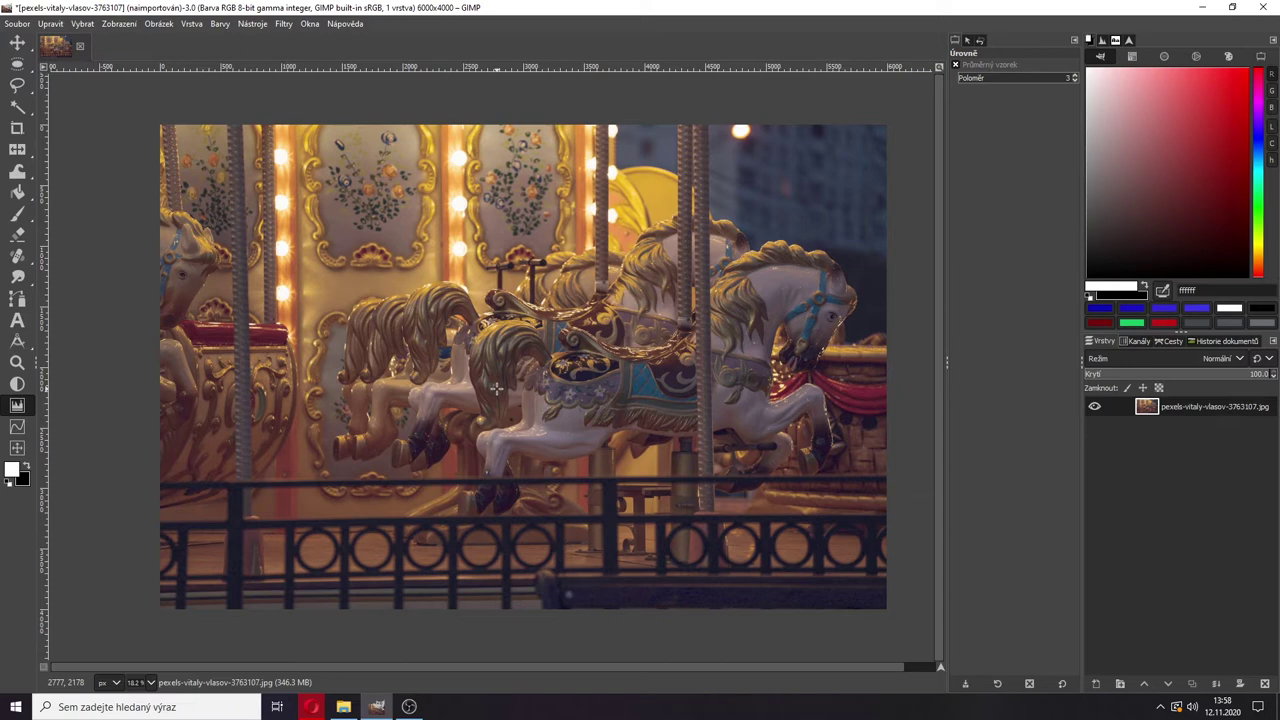
- Reduce the photo's saturation to a scale of 0.934, comparing it with the original in a split preview
click(219, 24)
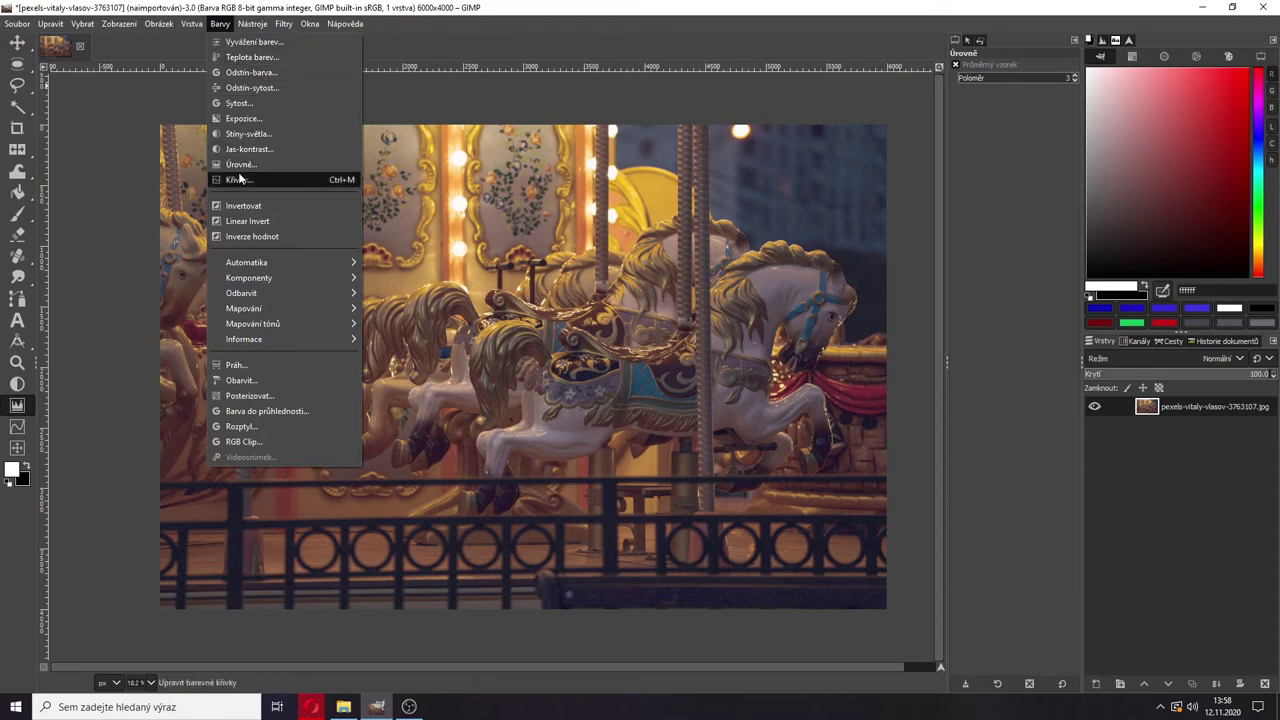
click(258, 101)
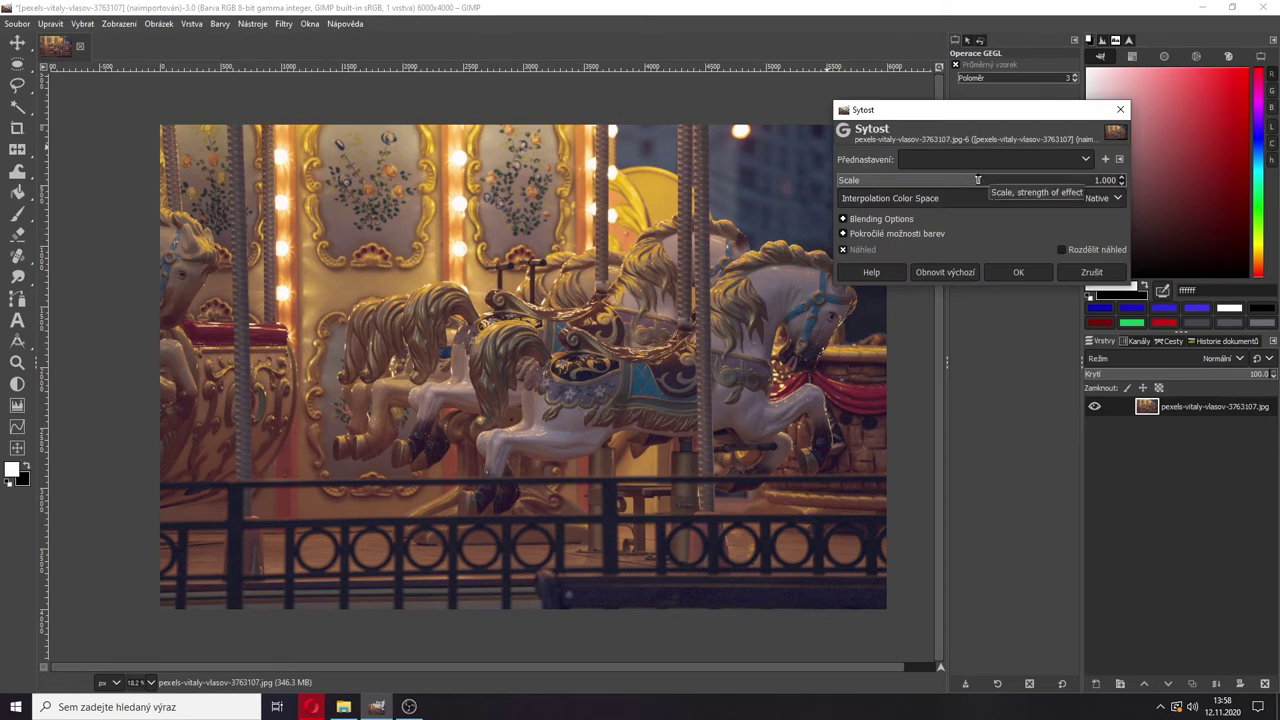
drag(978, 180, 893, 183)
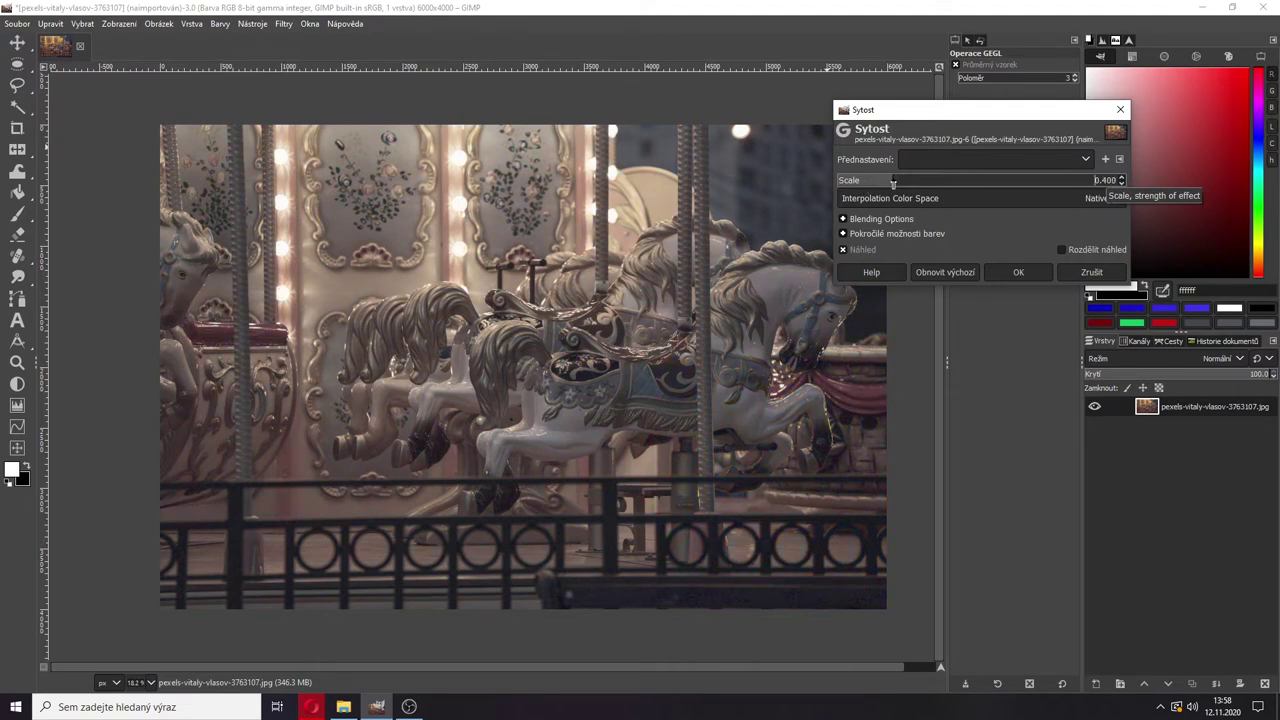
click(937, 272)
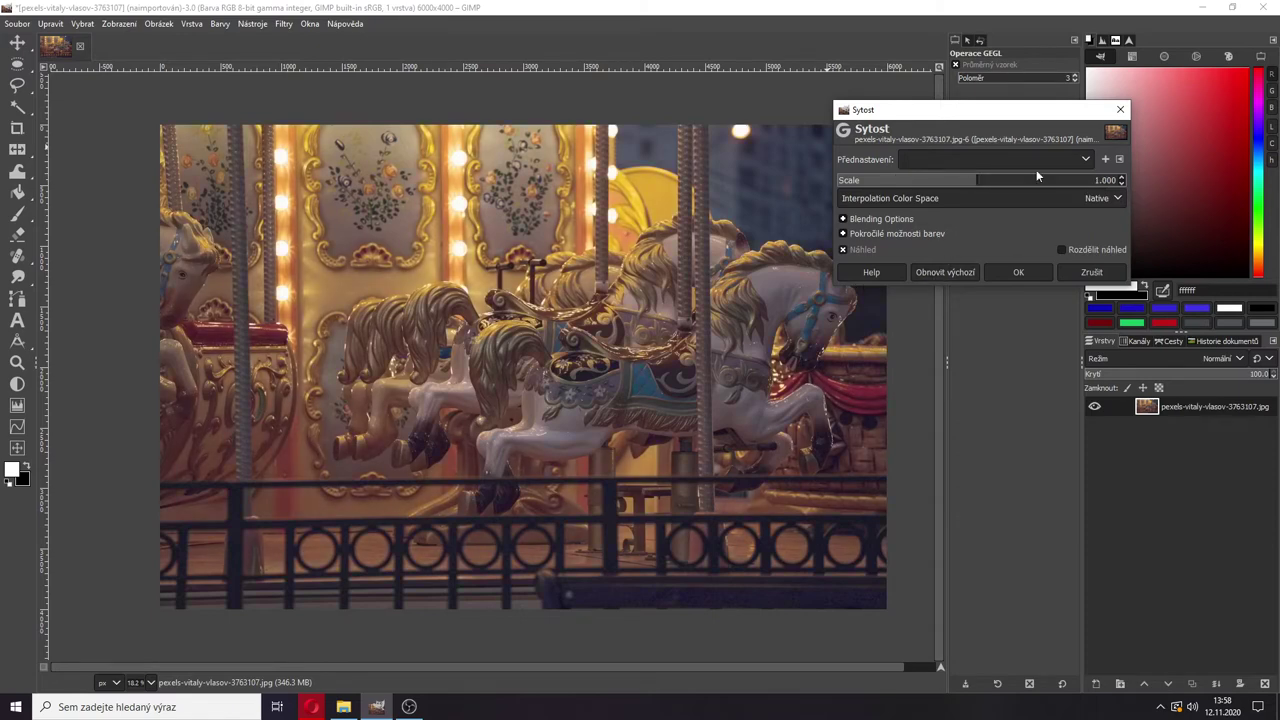
click(1122, 185)
click(1081, 249)
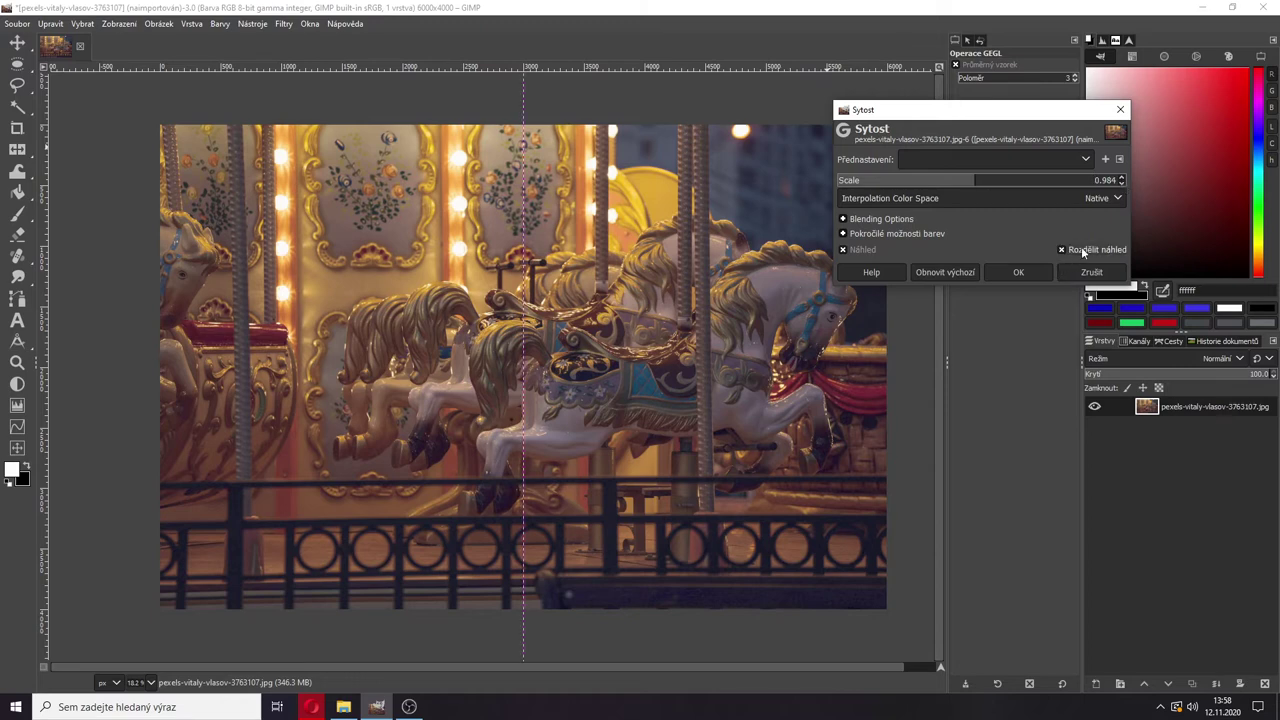
click(1122, 184)
drag(523, 408, 634, 397)
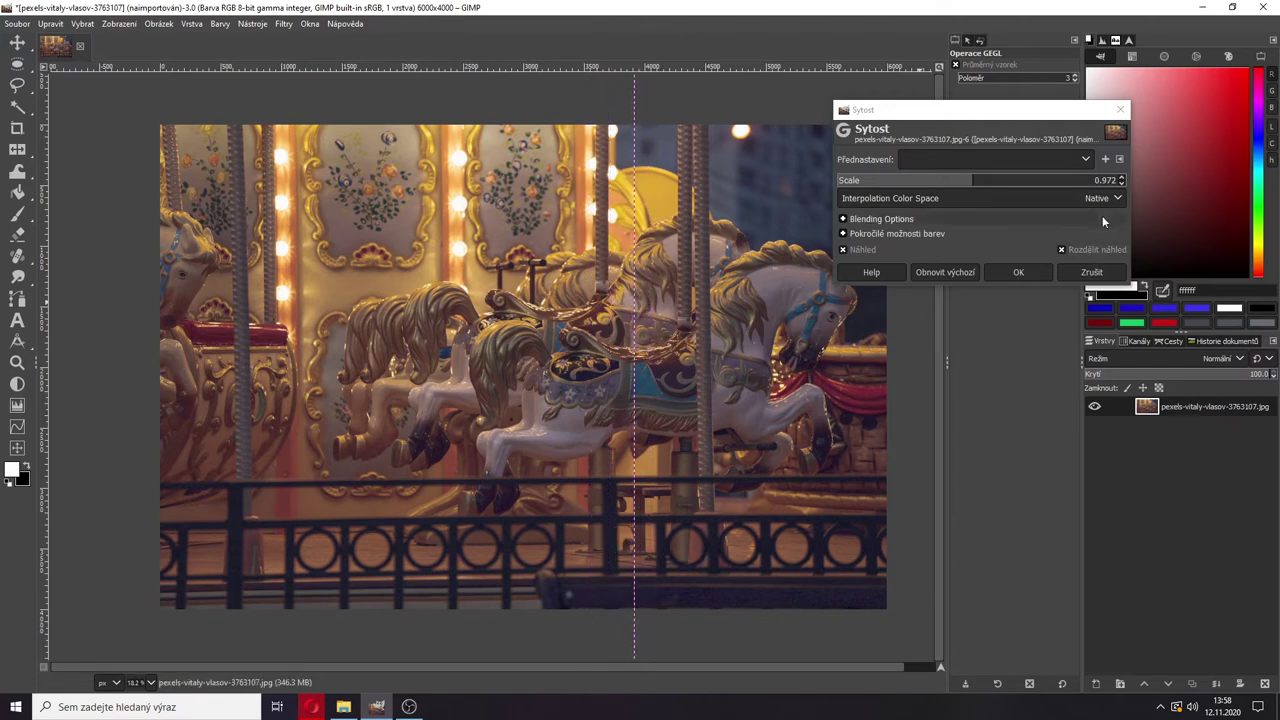
double_click(1122, 185)
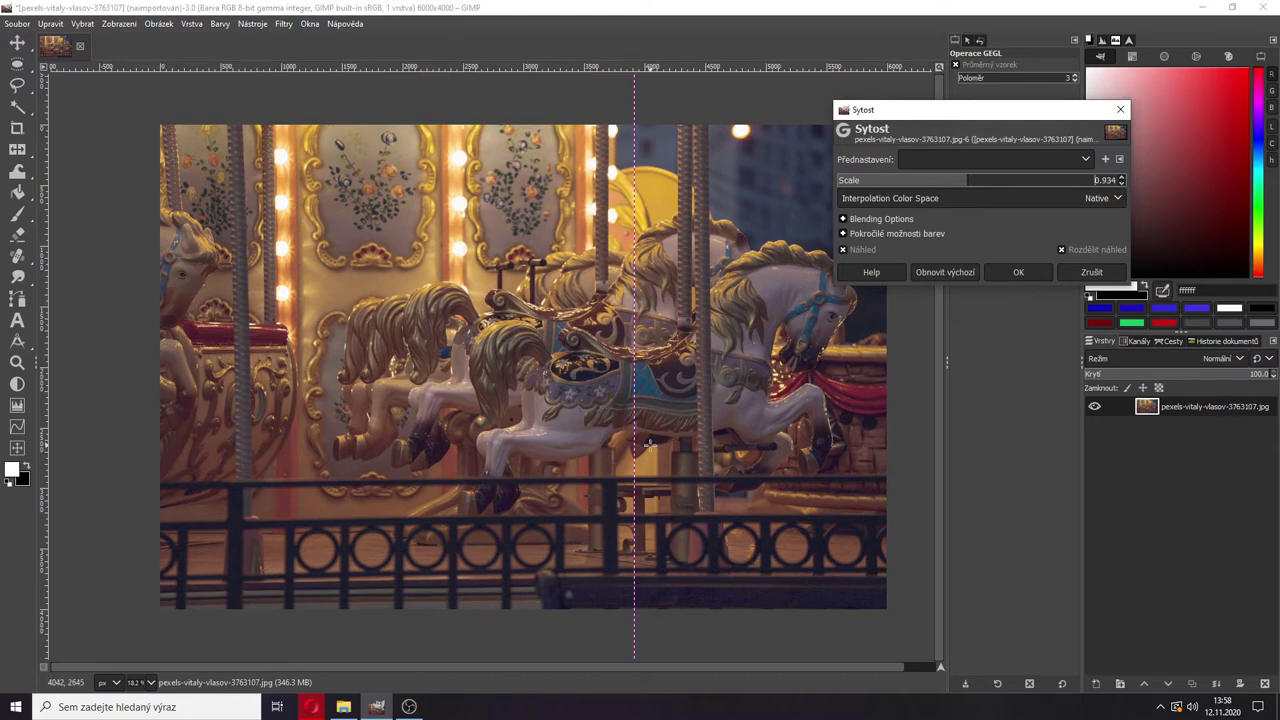
mouse_move(634, 444)
mouse_down()
mouse_move(692, 435)
mouse_move(588, 430)
mouse_move(653, 422)
mouse_move(619, 425)
mouse_up()
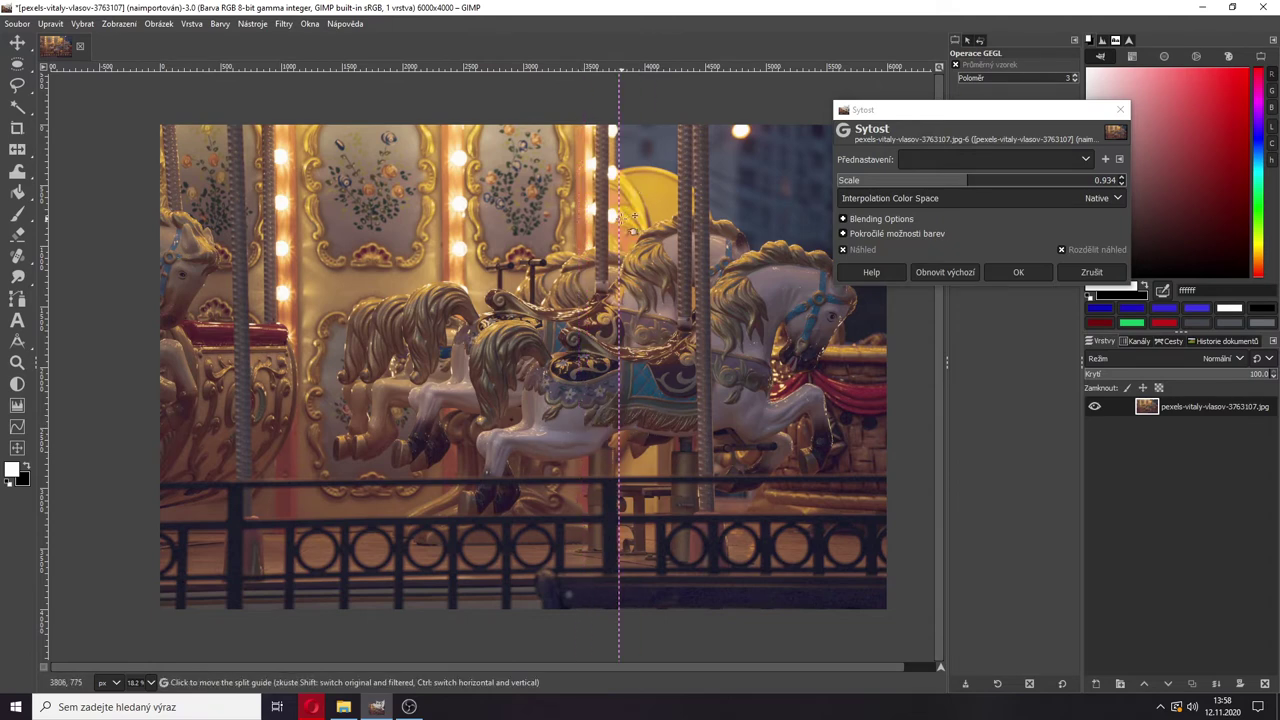
drag(619, 212, 543, 262)
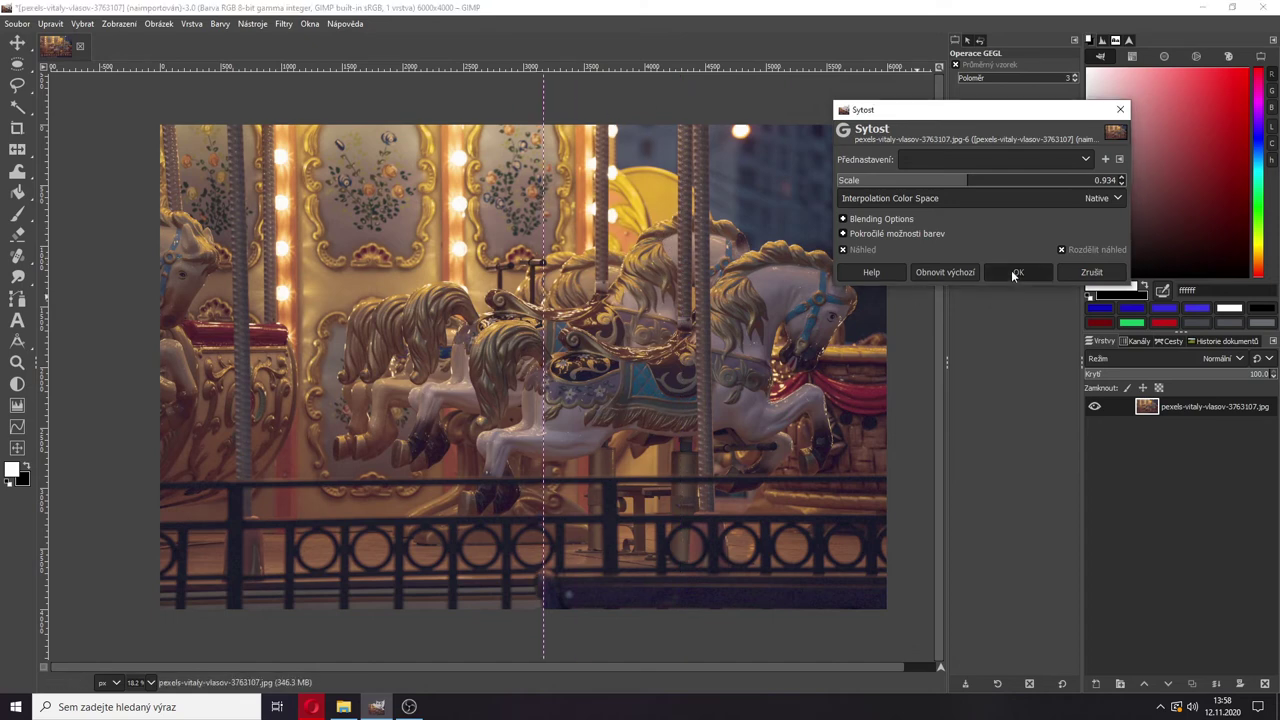
click(1016, 272)
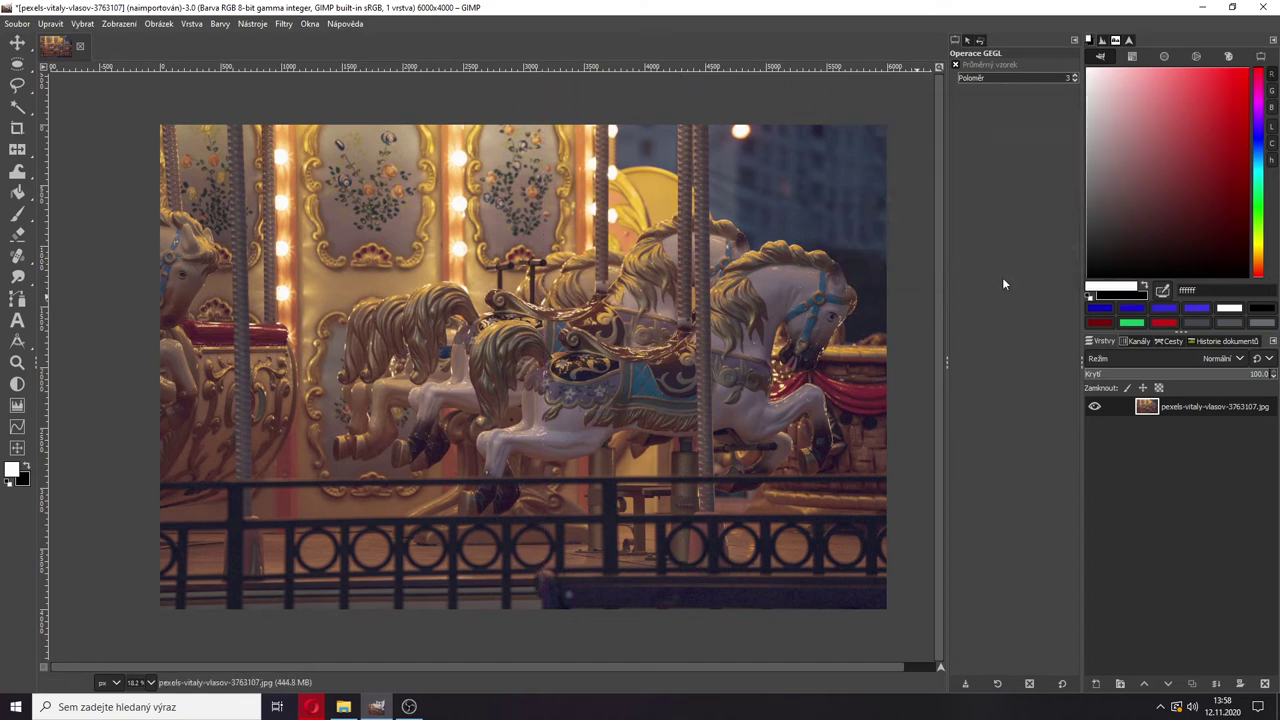
- Adjust the photo's color temperature with an intended temperature of 6319, checking the effect briefly in a split preview
click(220, 24)
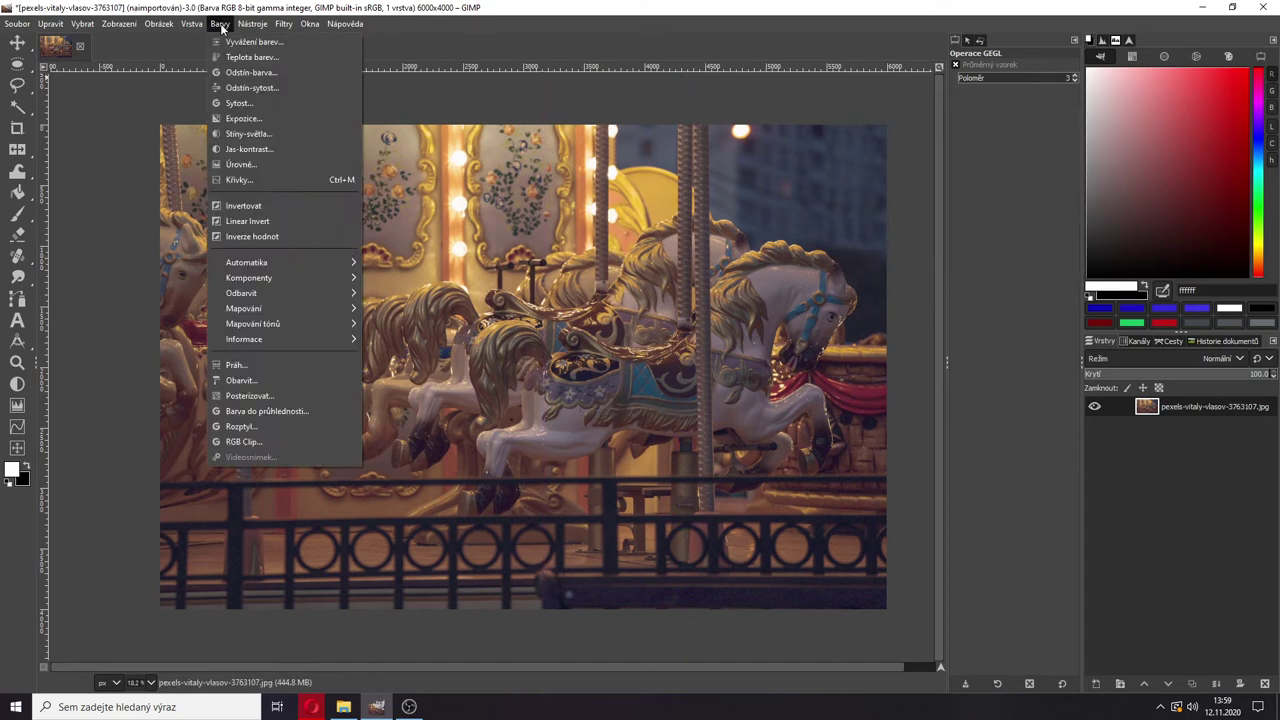
click(260, 62)
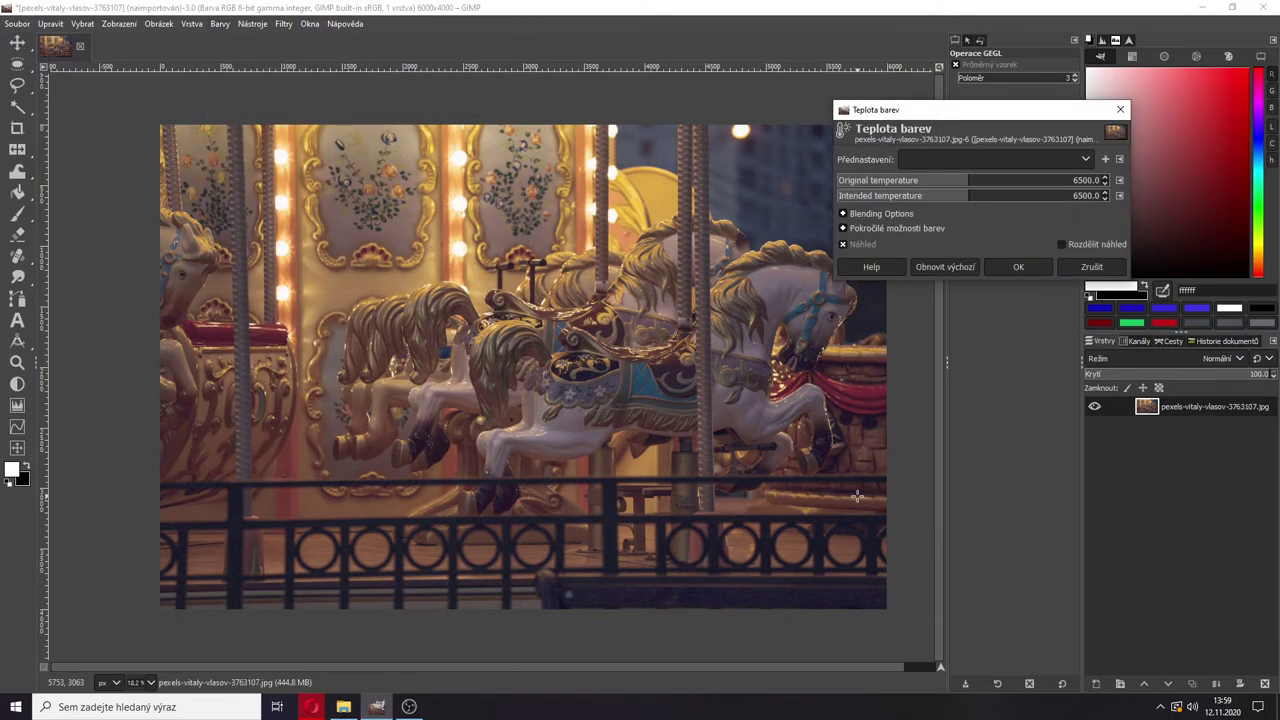
mouse_move(976, 204)
mouse_down()
mouse_move(1105, 196)
mouse_move(894, 203)
mouse_move(964, 201)
mouse_up()
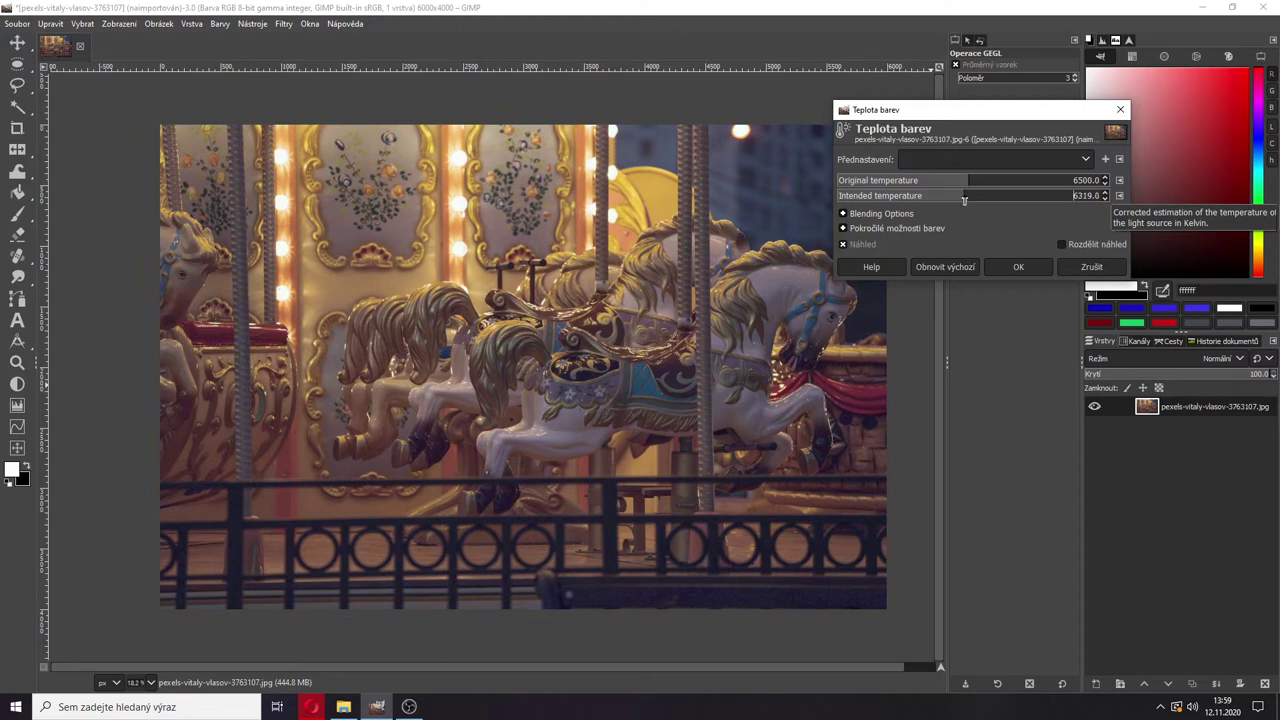
click(1062, 245)
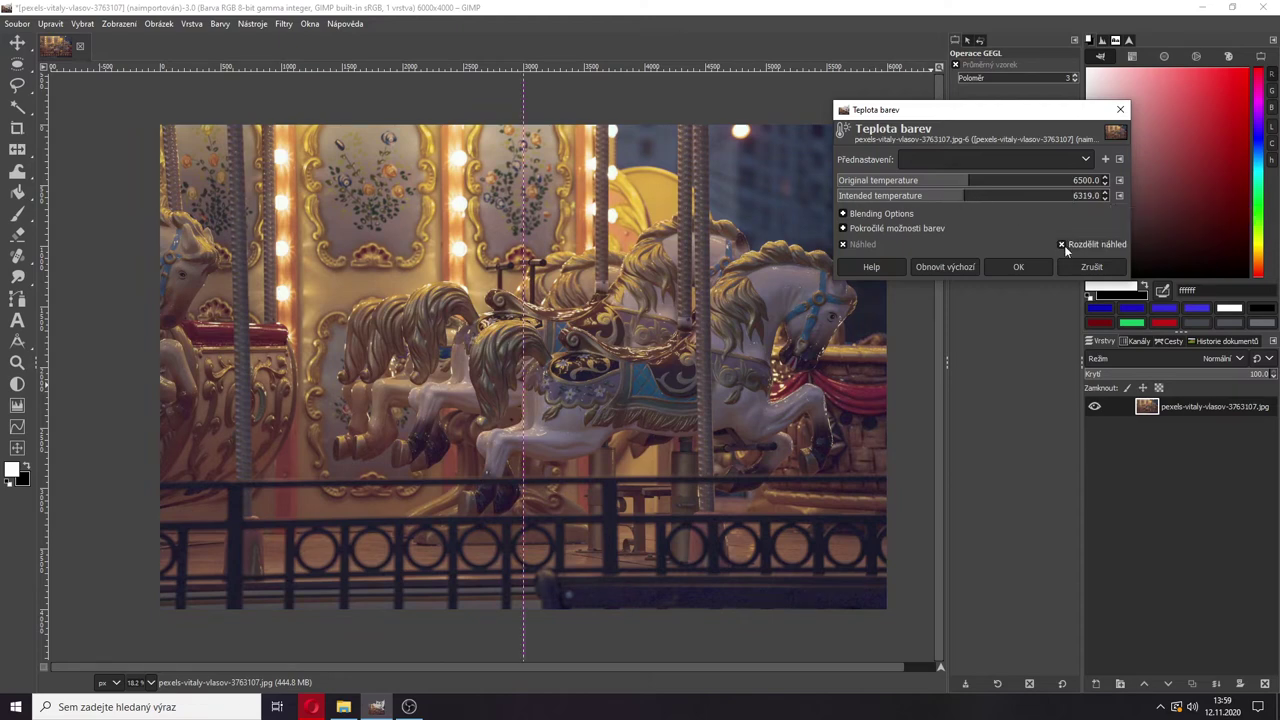
click(1064, 245)
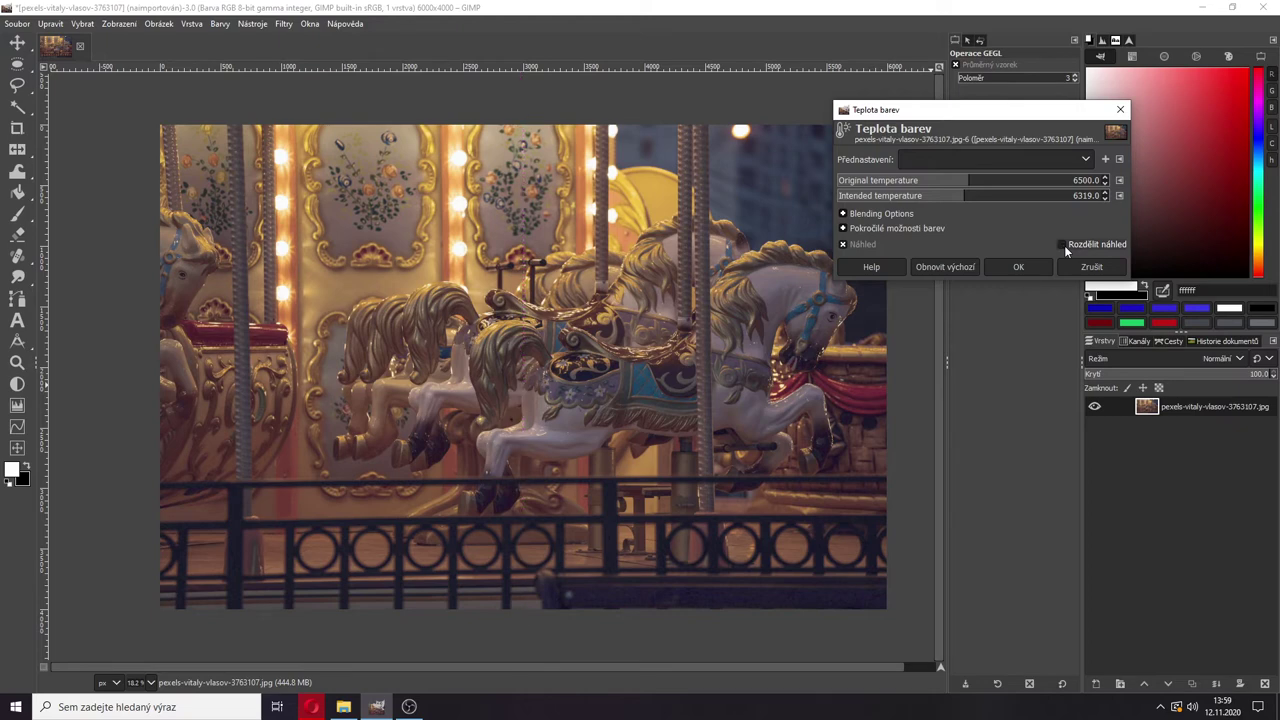
click(1018, 266)
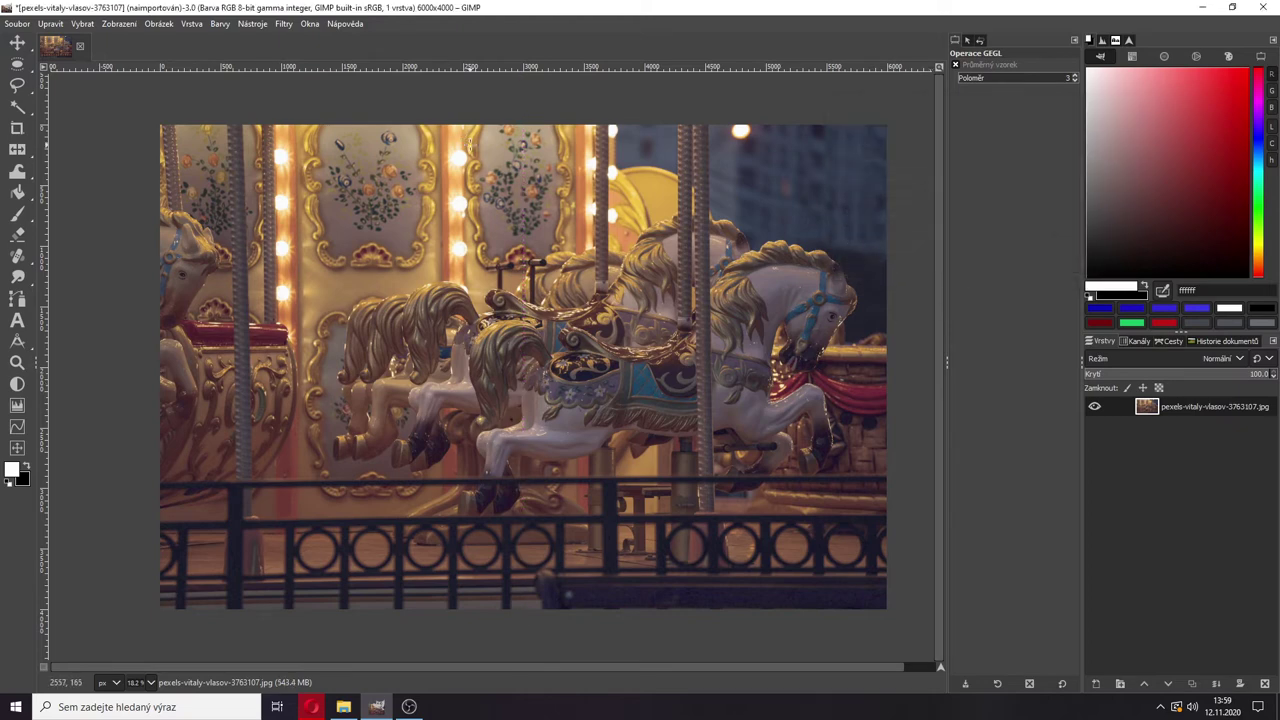
- Try a Hue-Chroma adjustment with hue -8.57, chroma -5.24 and lightness 1.90, comparing it with the original in a split preview
click(219, 23)
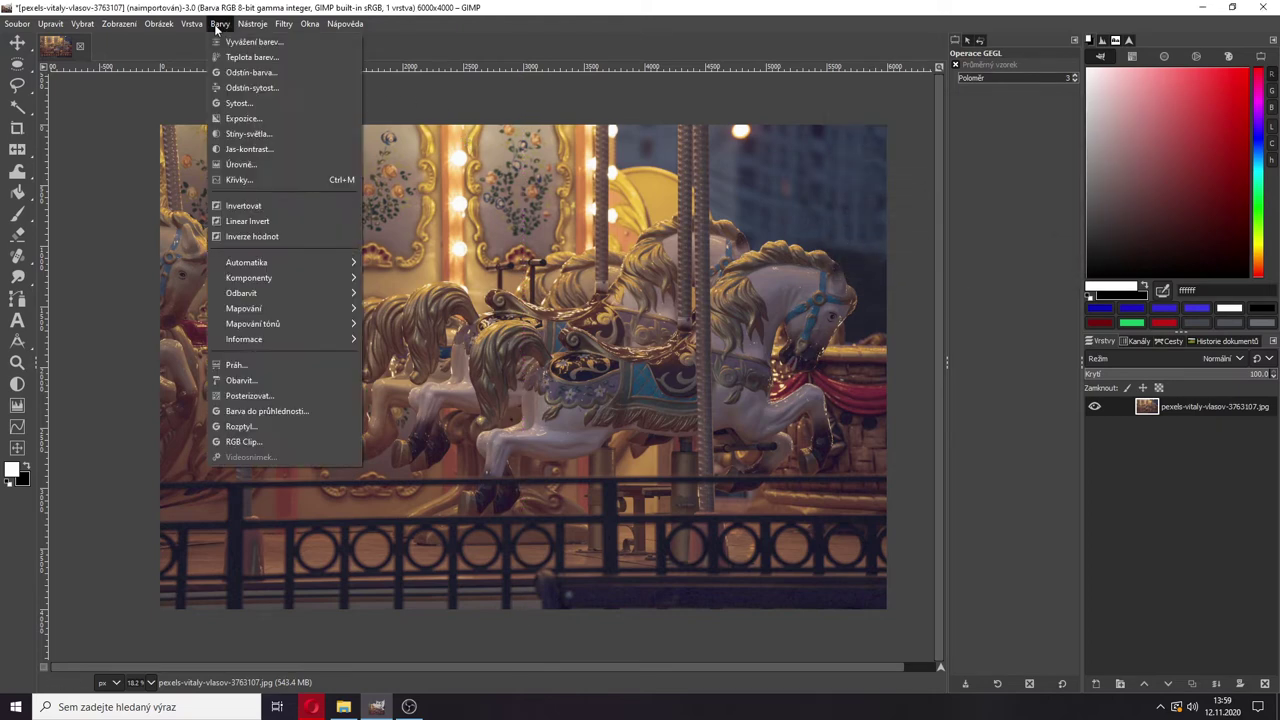
click(257, 73)
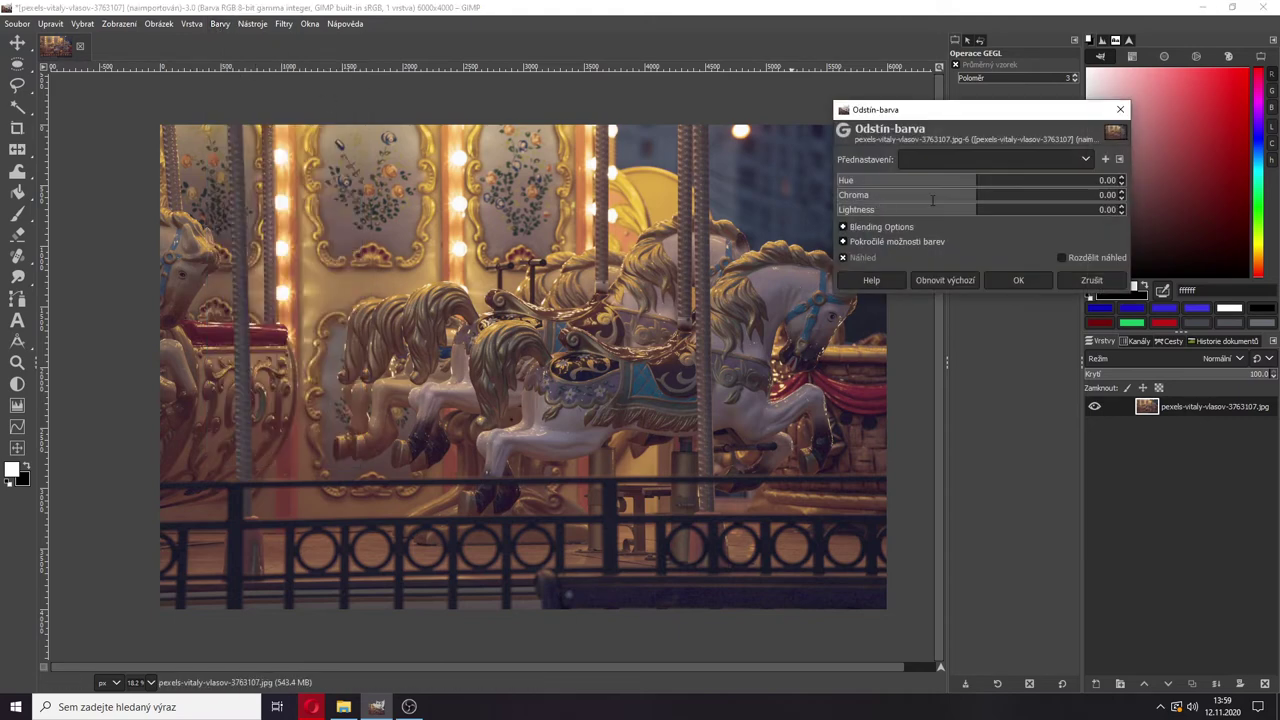
drag(976, 181, 969, 197)
click(1072, 256)
click(1076, 260)
click(1073, 256)
click(1071, 256)
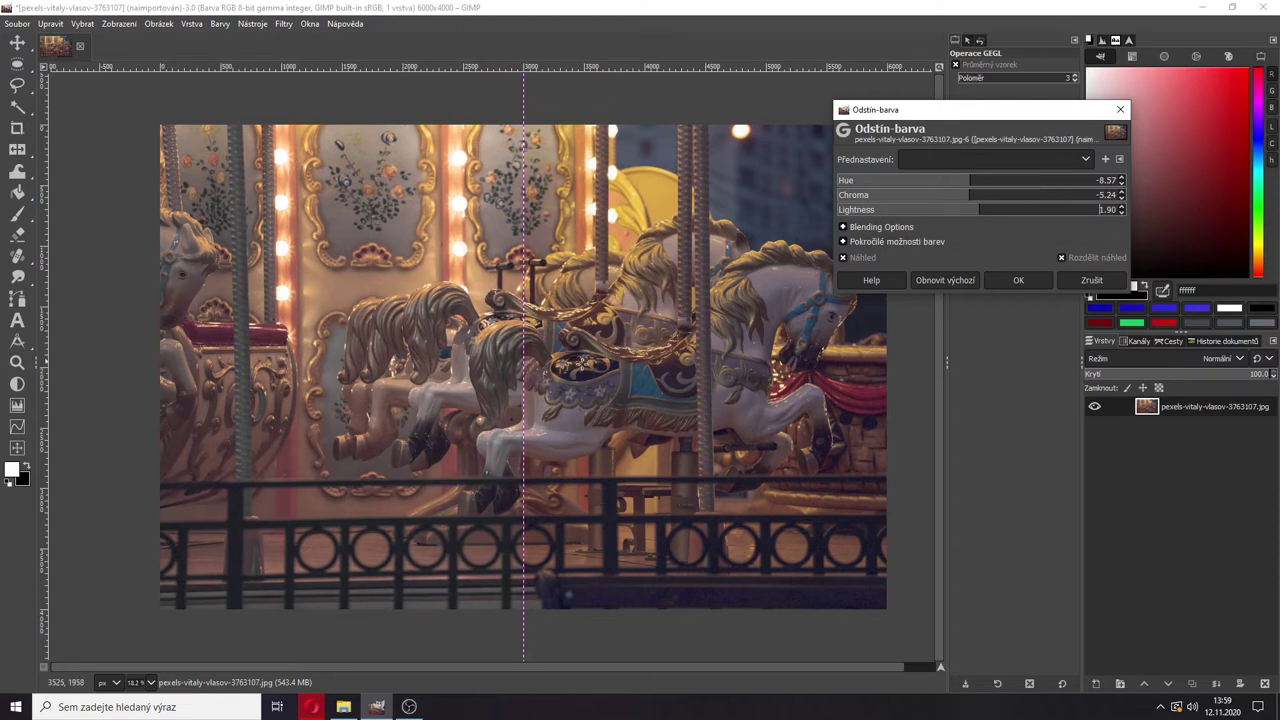
click(1062, 258)
click(1079, 281)
click(191, 24)
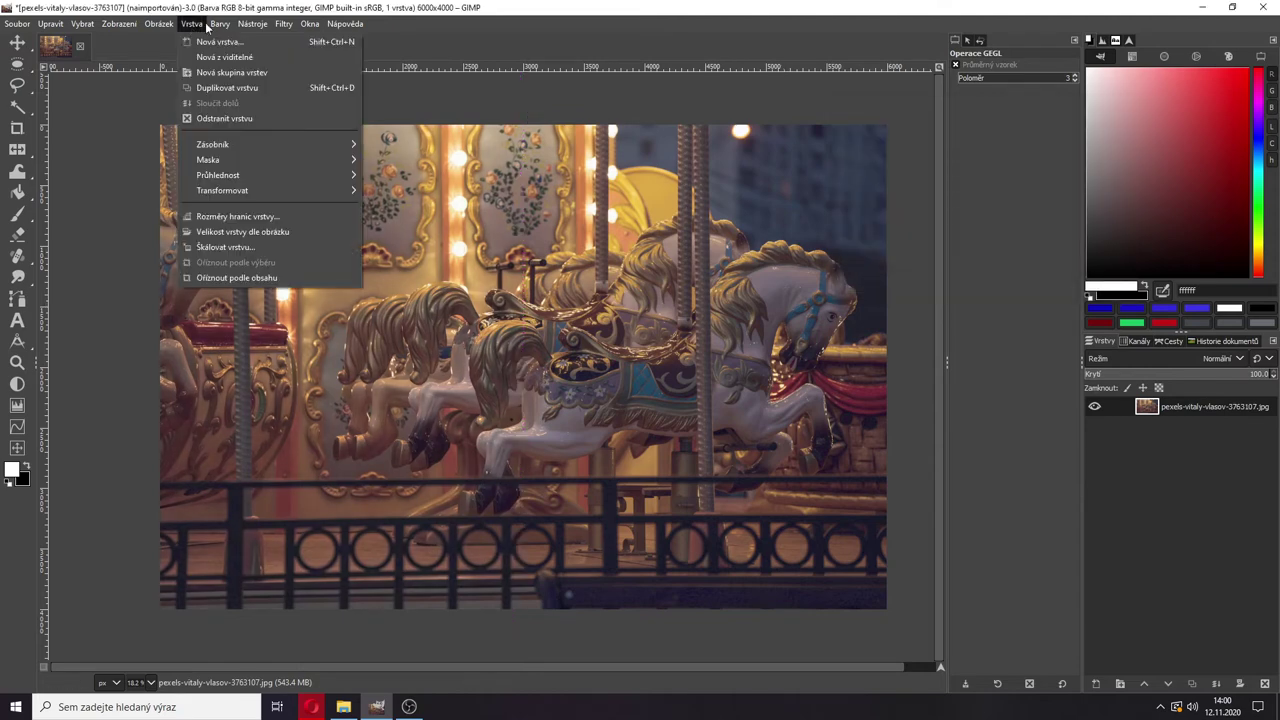
mouse_move(218, 26)
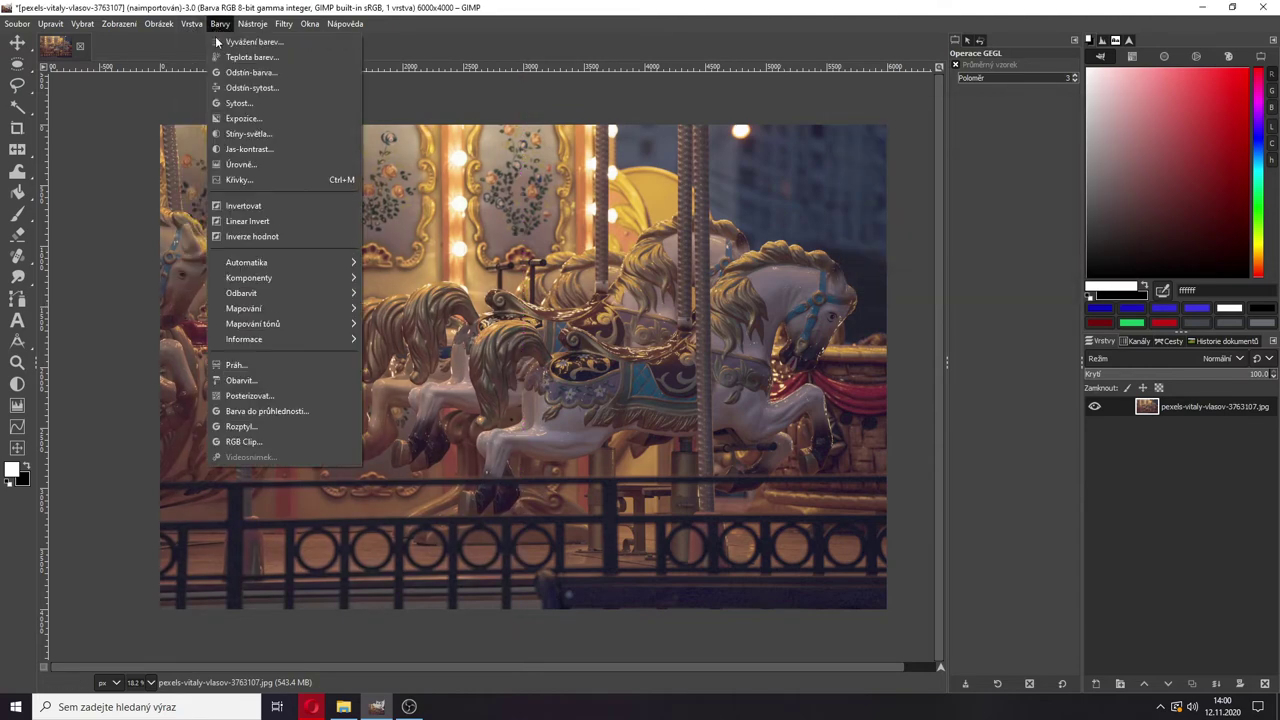
click(253, 88)
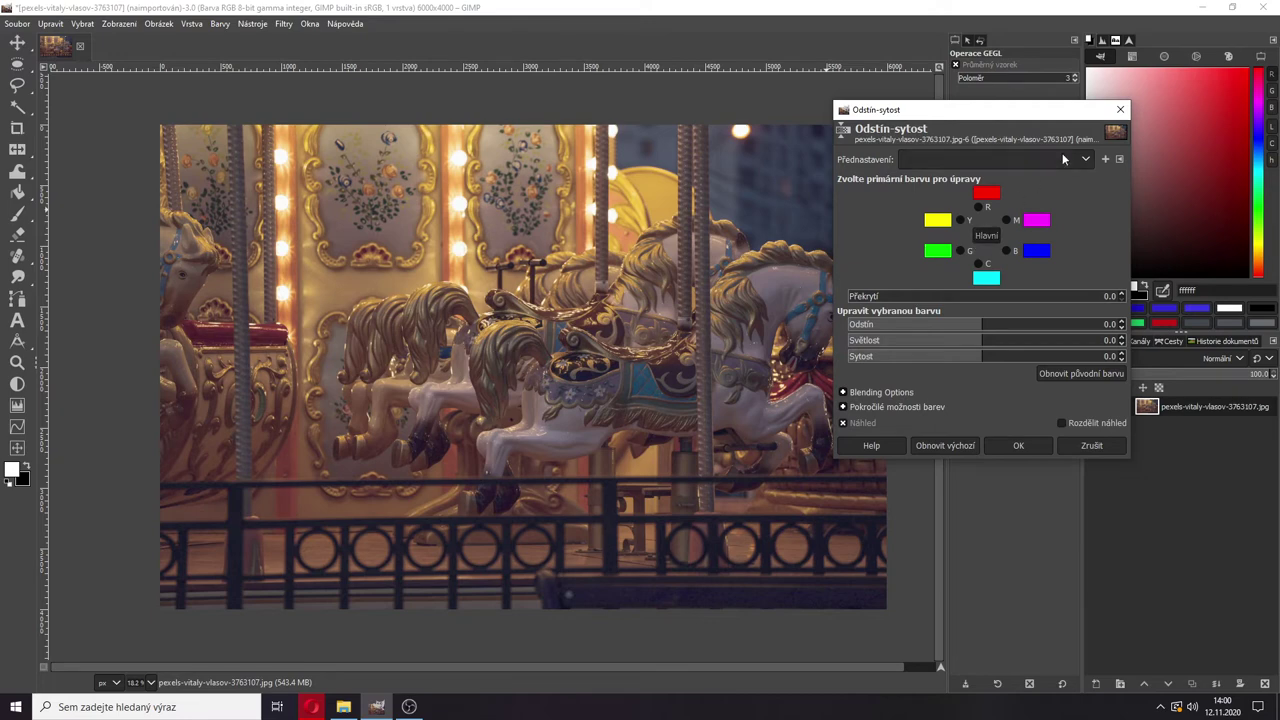
click(1120, 109)
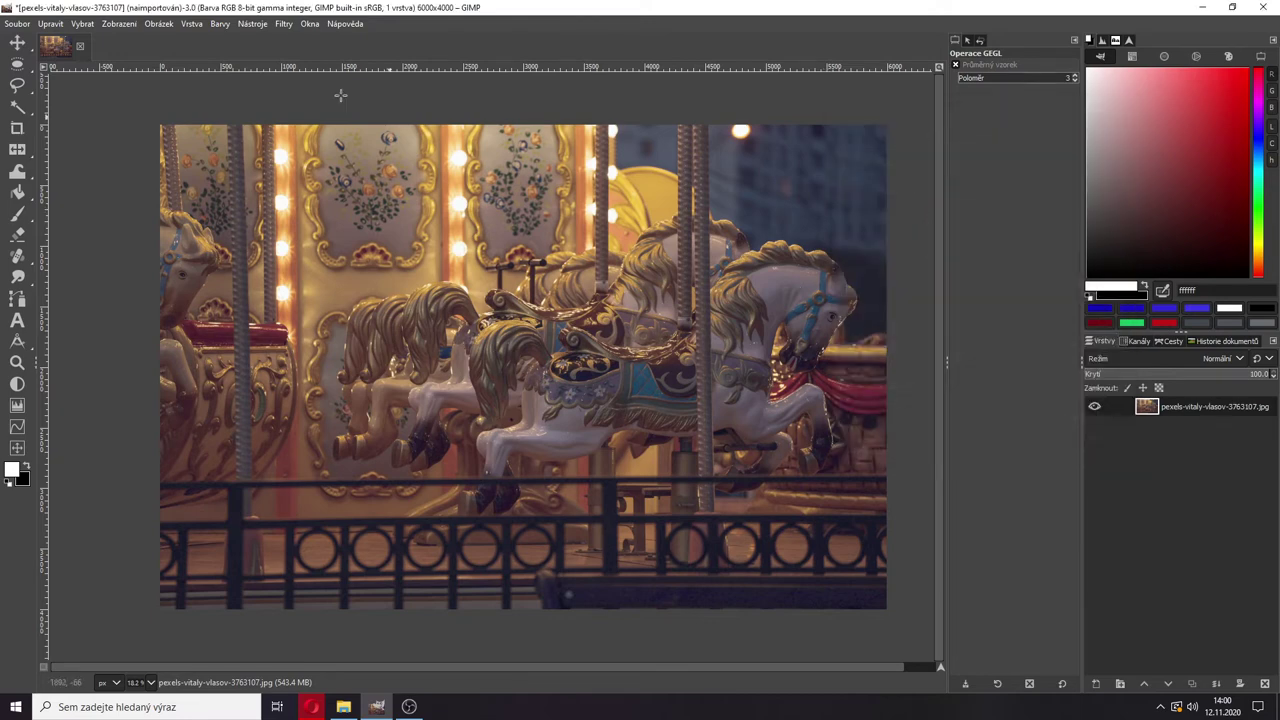
click(219, 23)
click(240, 72)
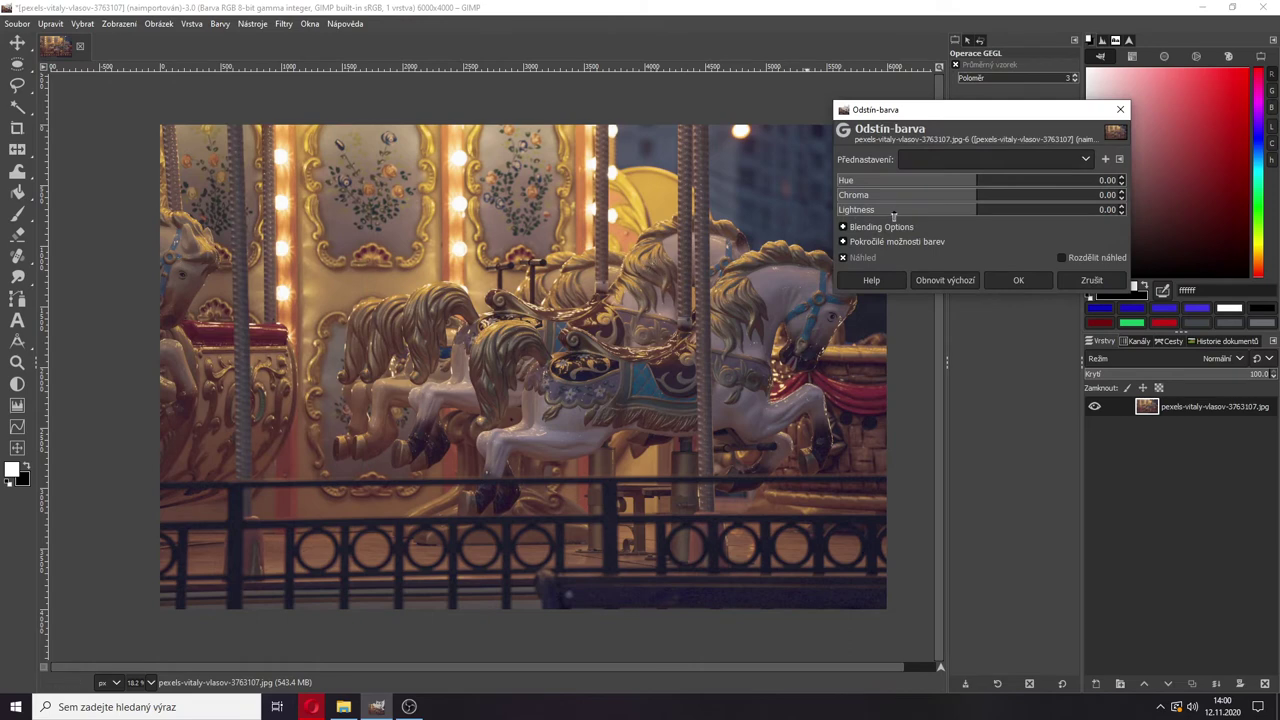
click(1120, 109)
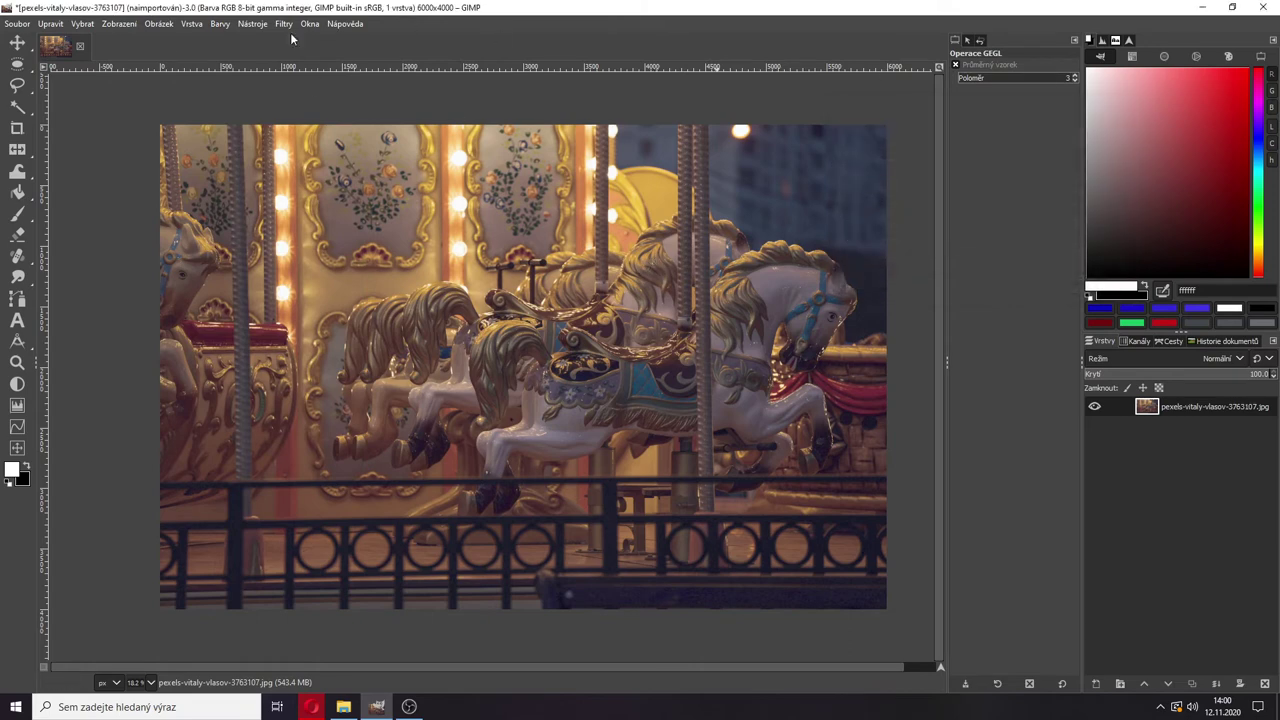
- Shift the photo's midtones slightly from yellow toward blue with Color Balance, and apply the adjustment
click(219, 23)
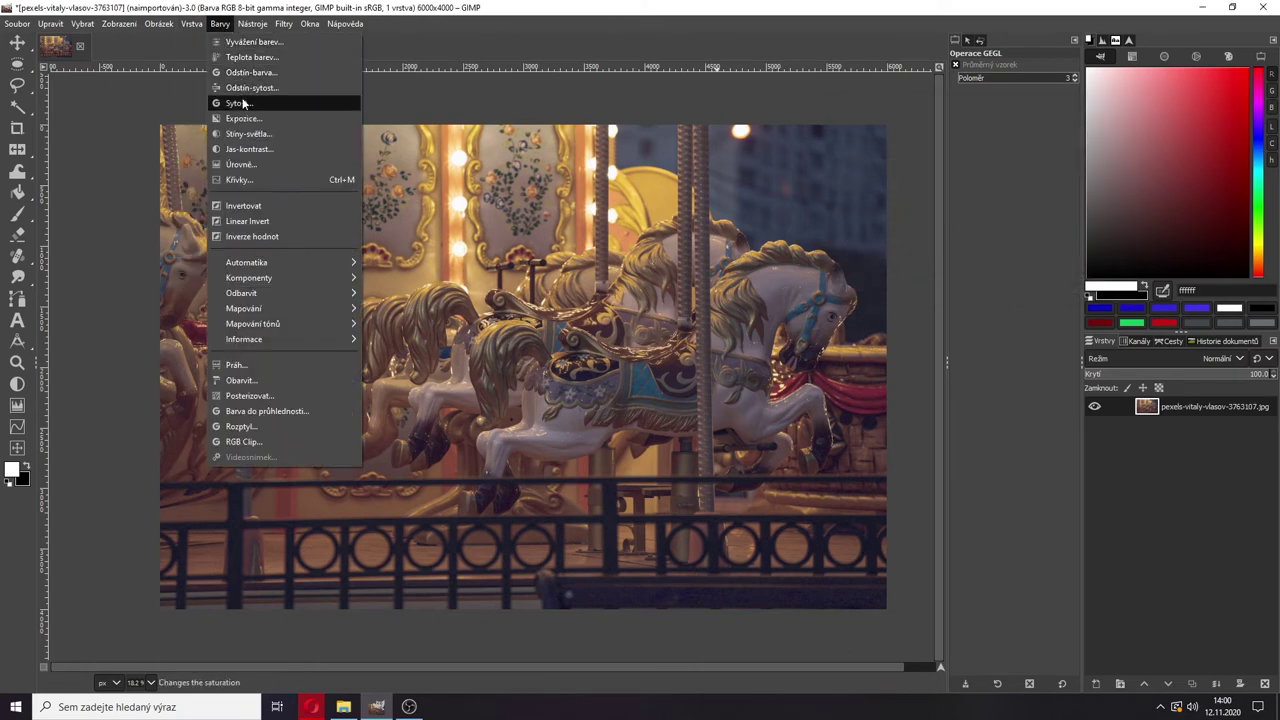
click(254, 41)
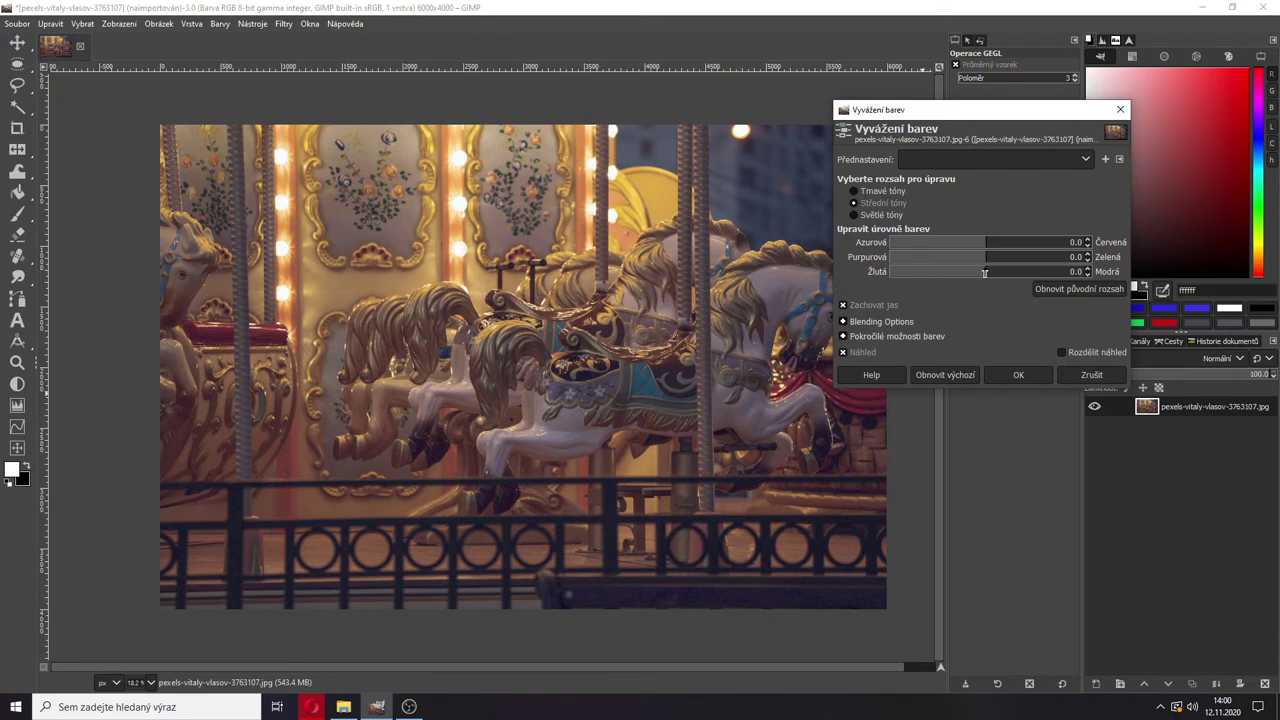
drag(984, 272, 981, 272)
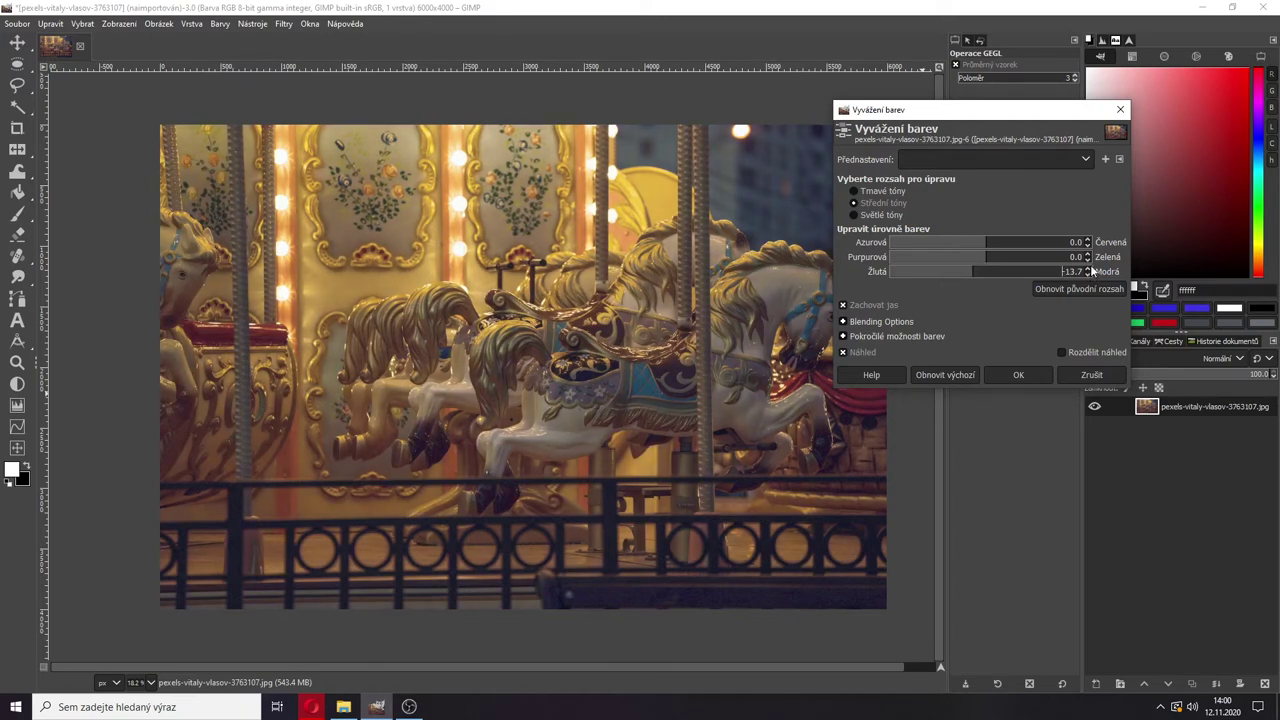
scroll(1091, 268, up, 5)
scroll(1091, 270, up, 4)
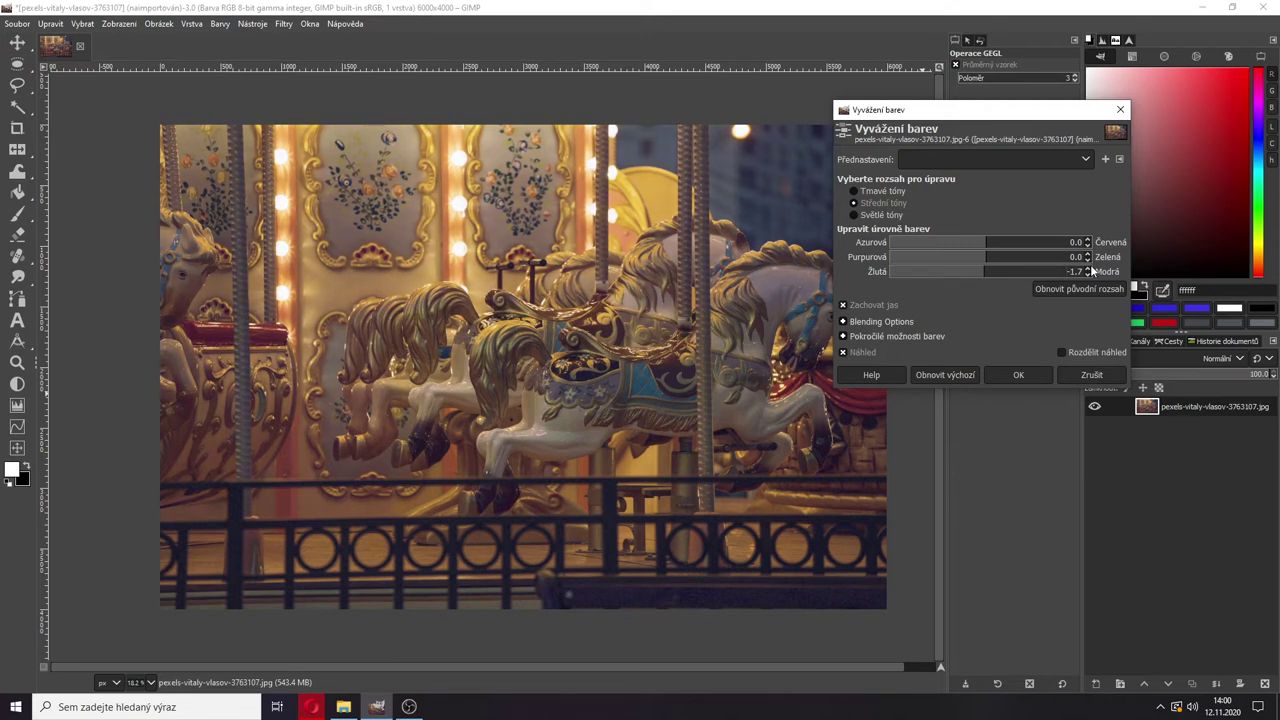
scroll(1091, 270, up, 1)
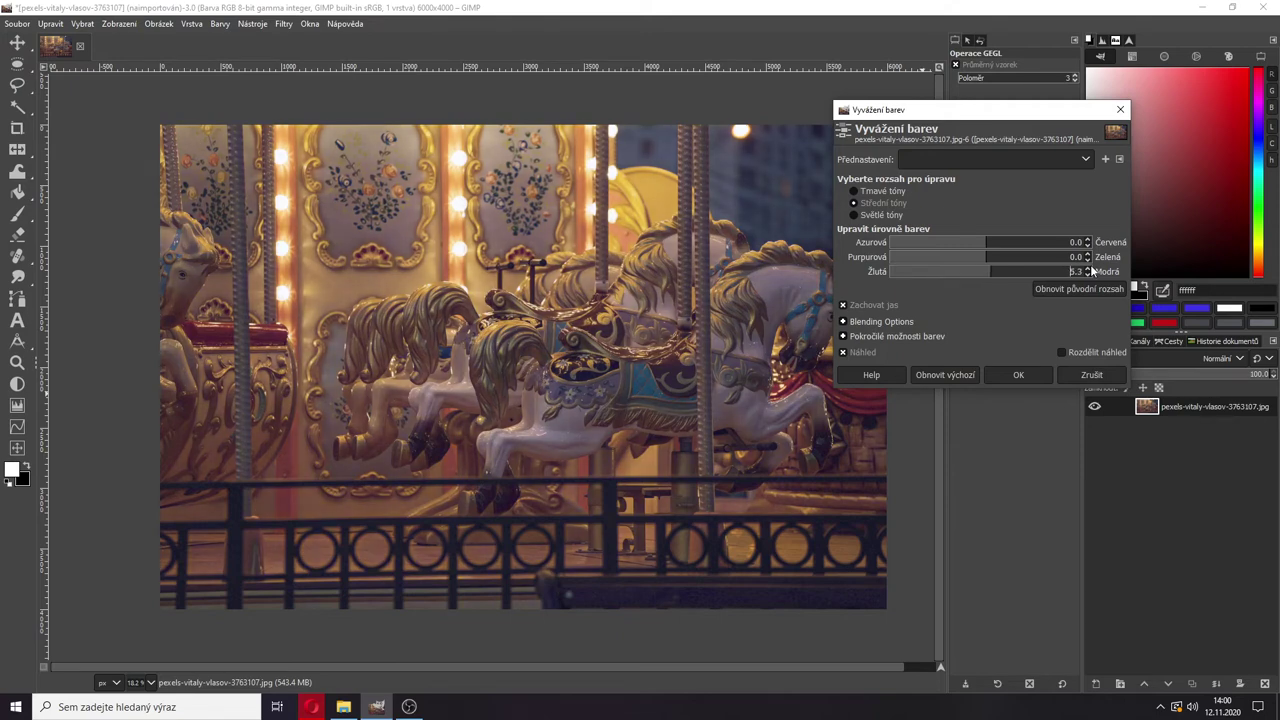
scroll(1092, 270, up, 1)
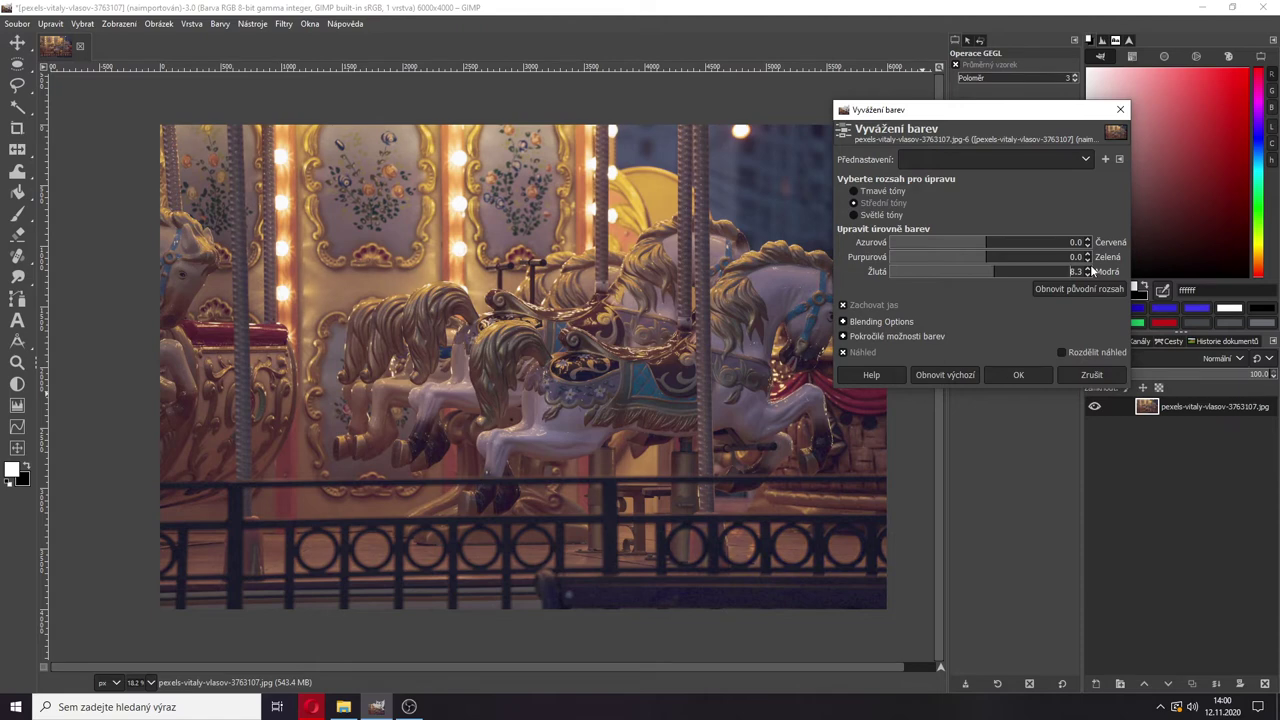
scroll(1088, 272, down, 1)
click(1062, 352)
click(1020, 374)
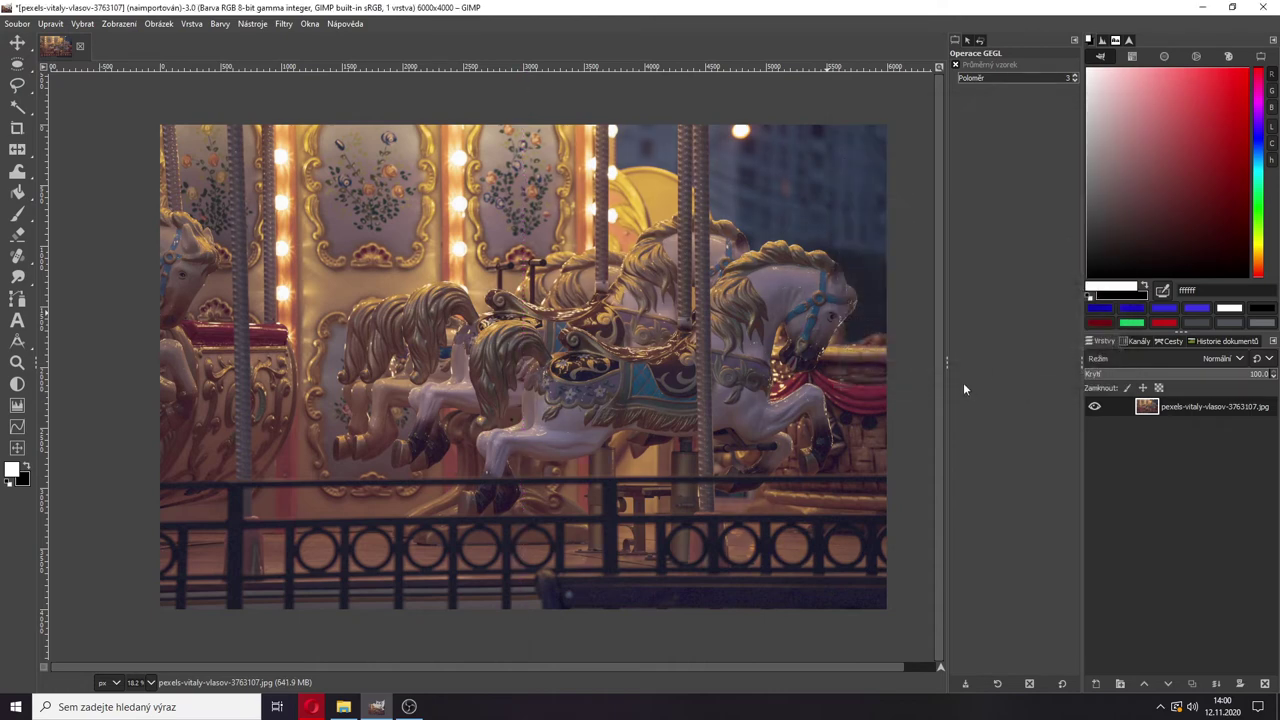
click(283, 25)
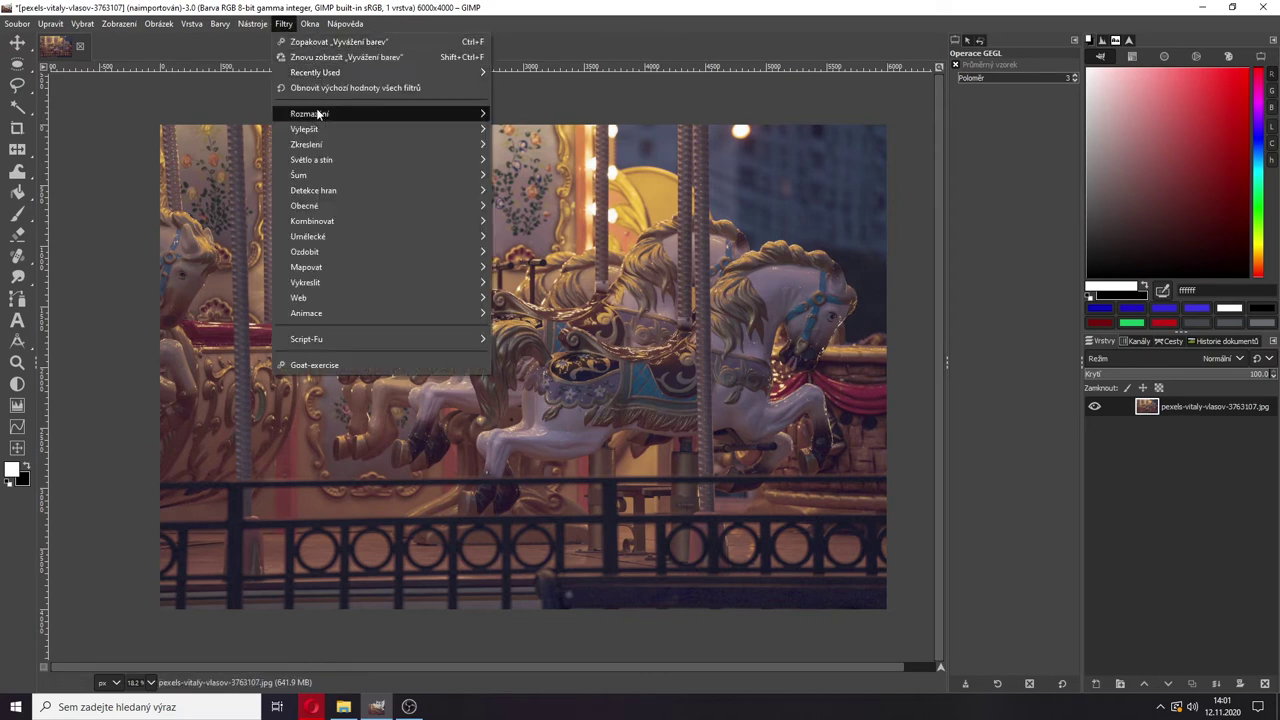
mouse_move(317, 113)
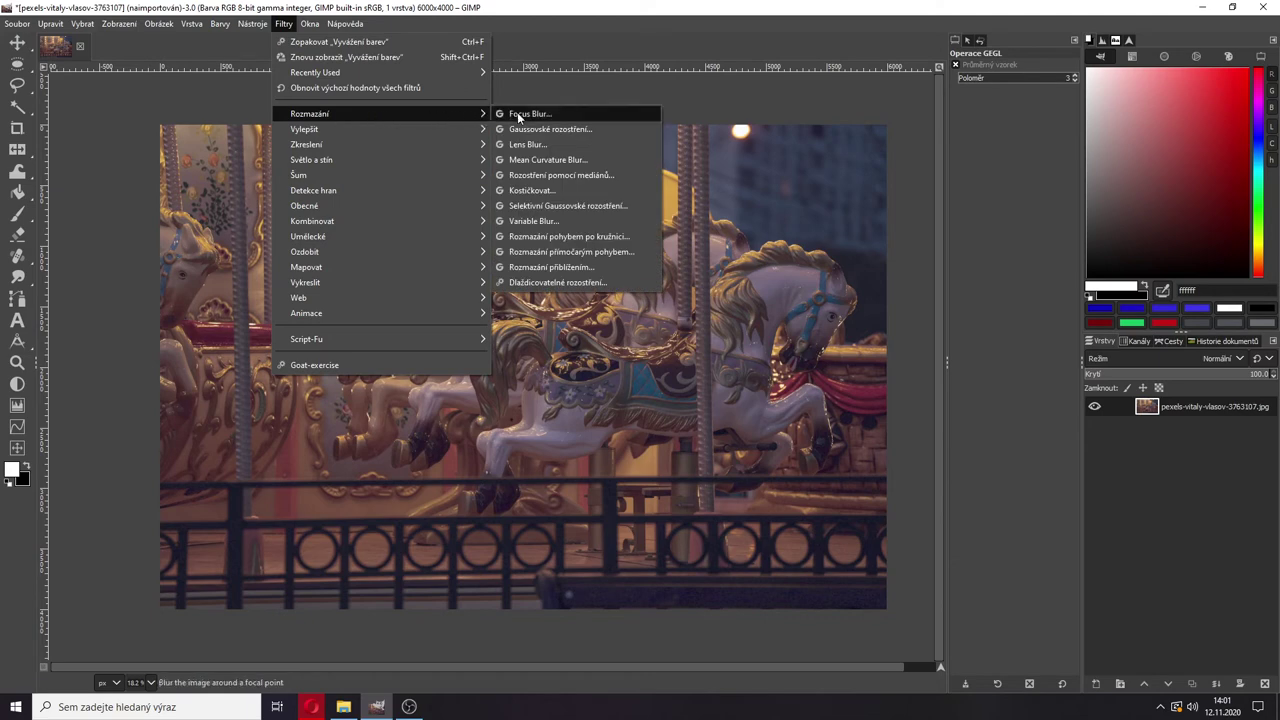
click(624, 396)
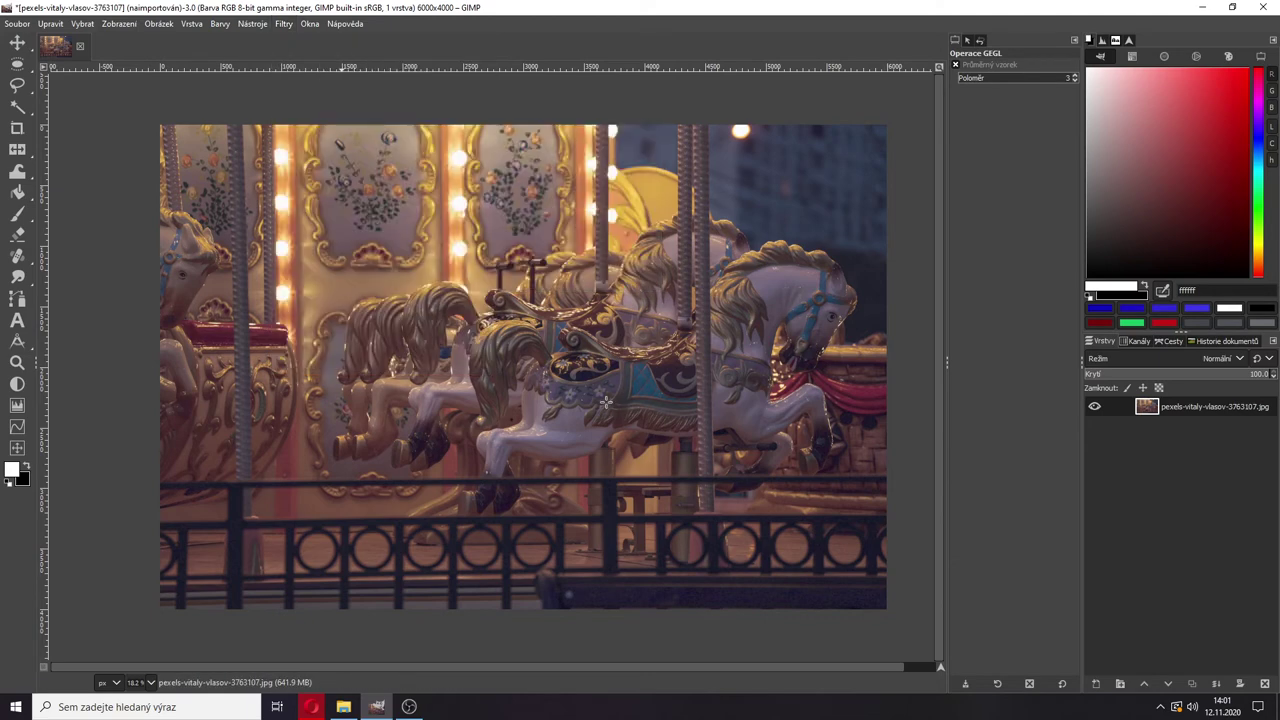
- Examine the detail and sharpness of the carousel horses up close and across the whole photo
scroll(420, 307, up, 2)
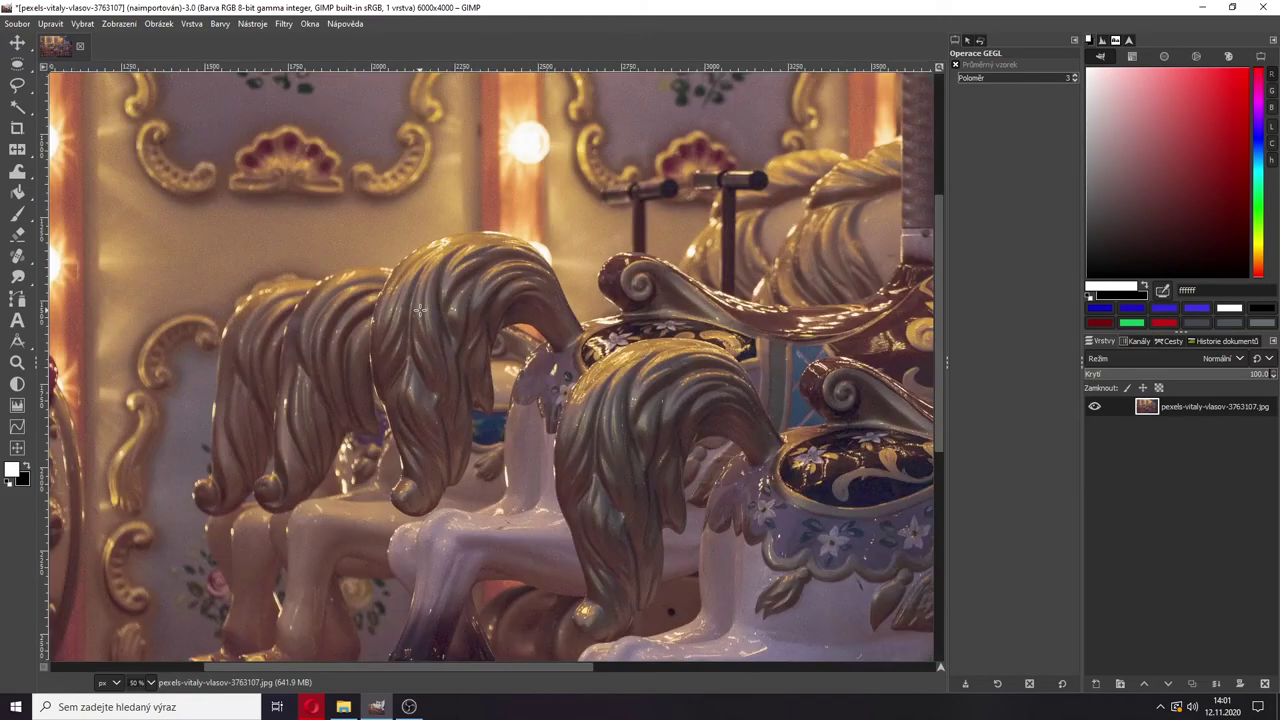
scroll(440, 220, up, 1)
scroll(444, 201, down, 1)
scroll(556, 200, down, 2)
scroll(686, 138, down, 1)
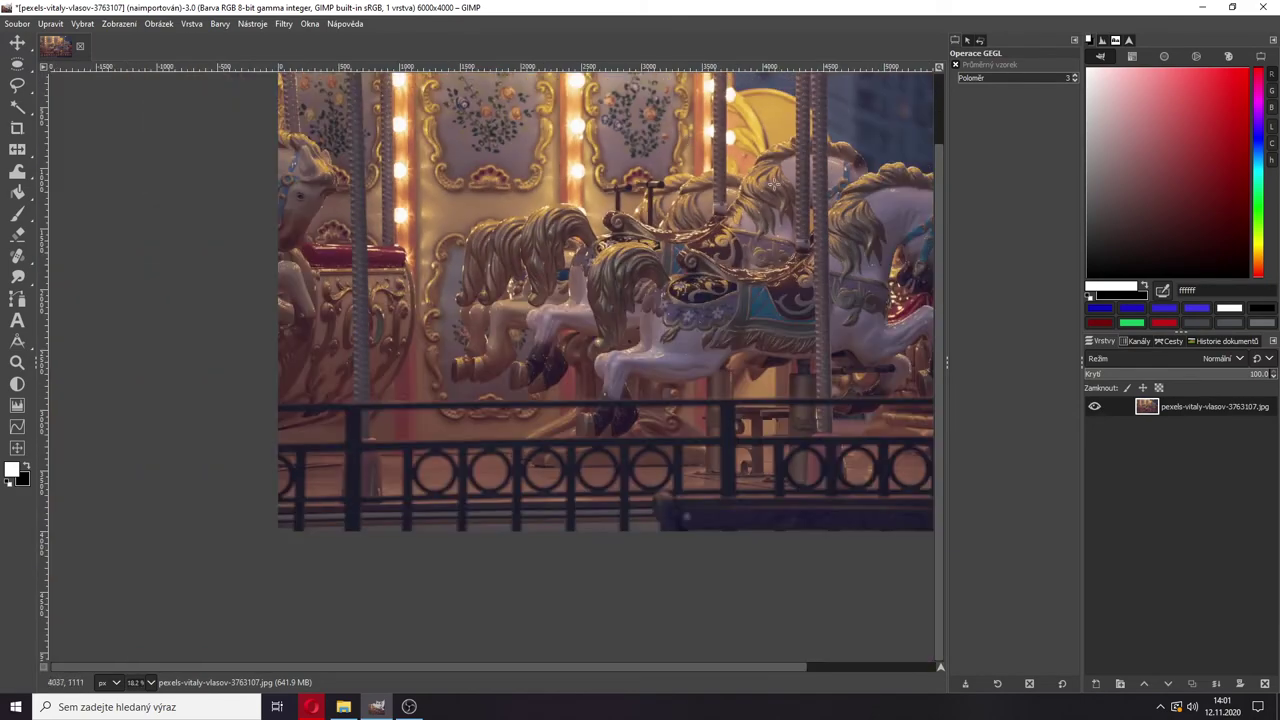
scroll(845, 255, up, 1)
scroll(845, 255, down, 1)
scroll(823, 226, up, 2)
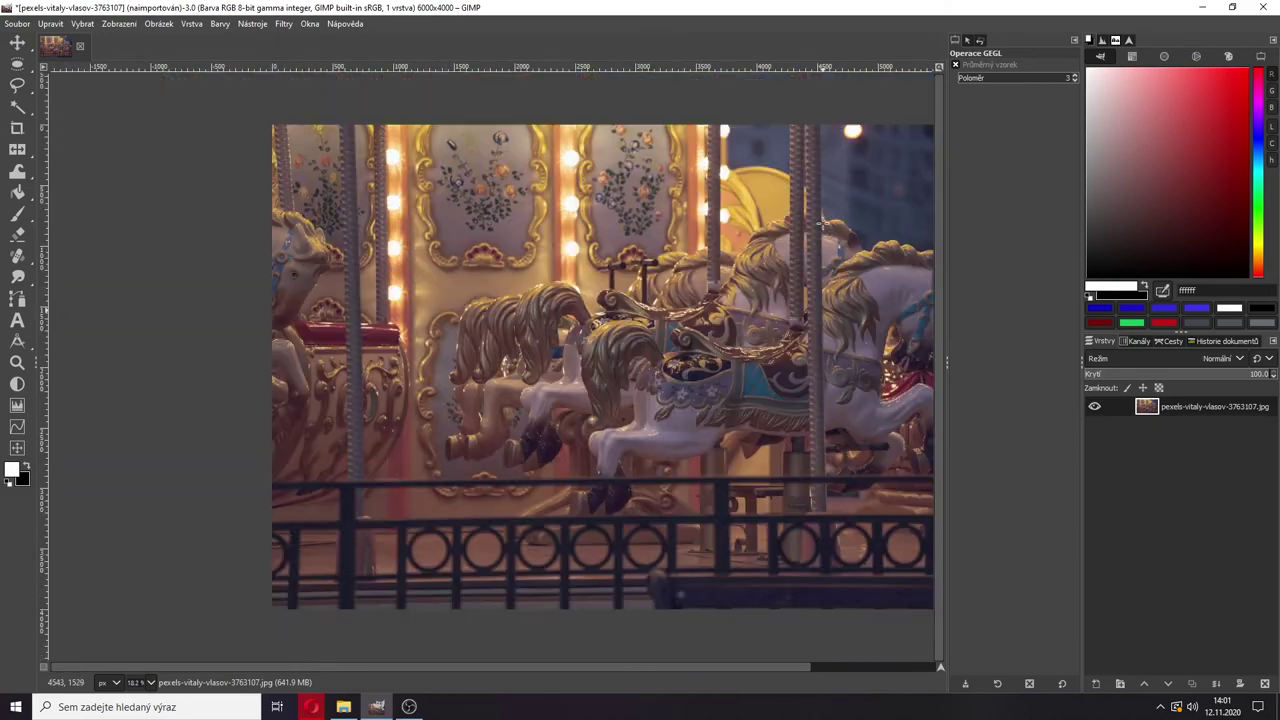
scroll(569, 670, right, 2)
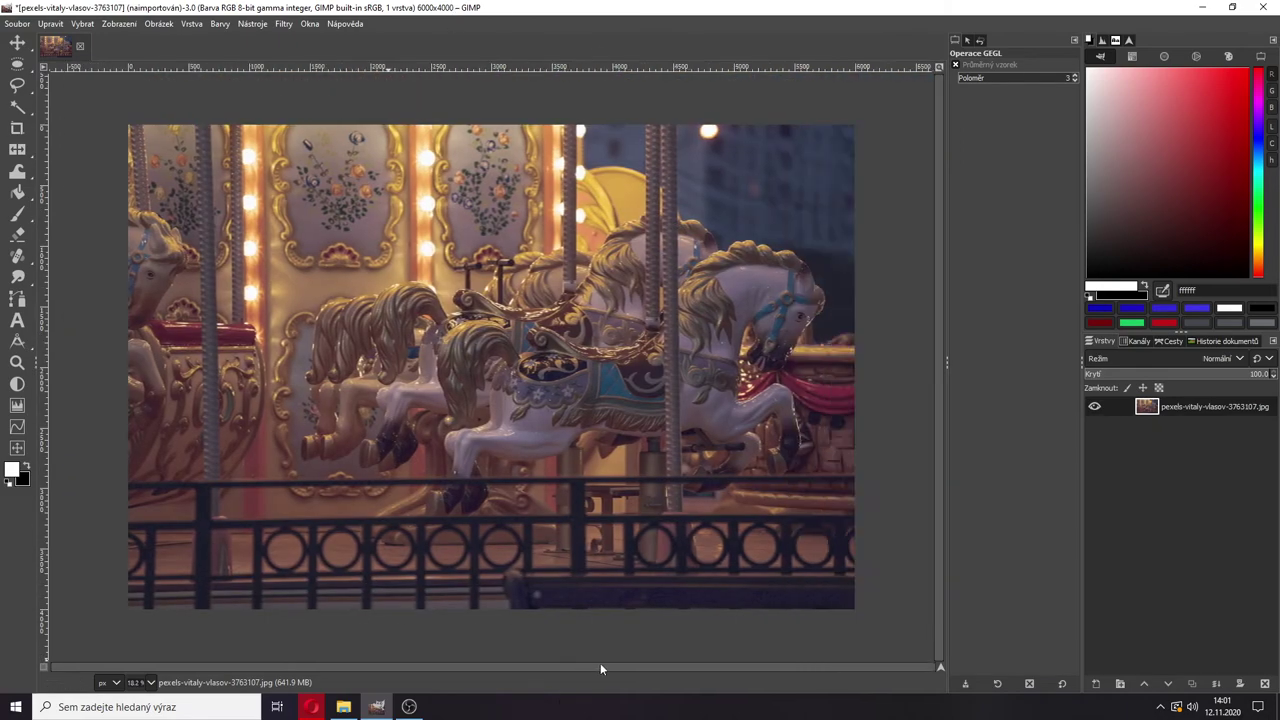
- Set up Sharpen (Unsharp Mask) on the carousel photo with a radius of 2.795
click(284, 24)
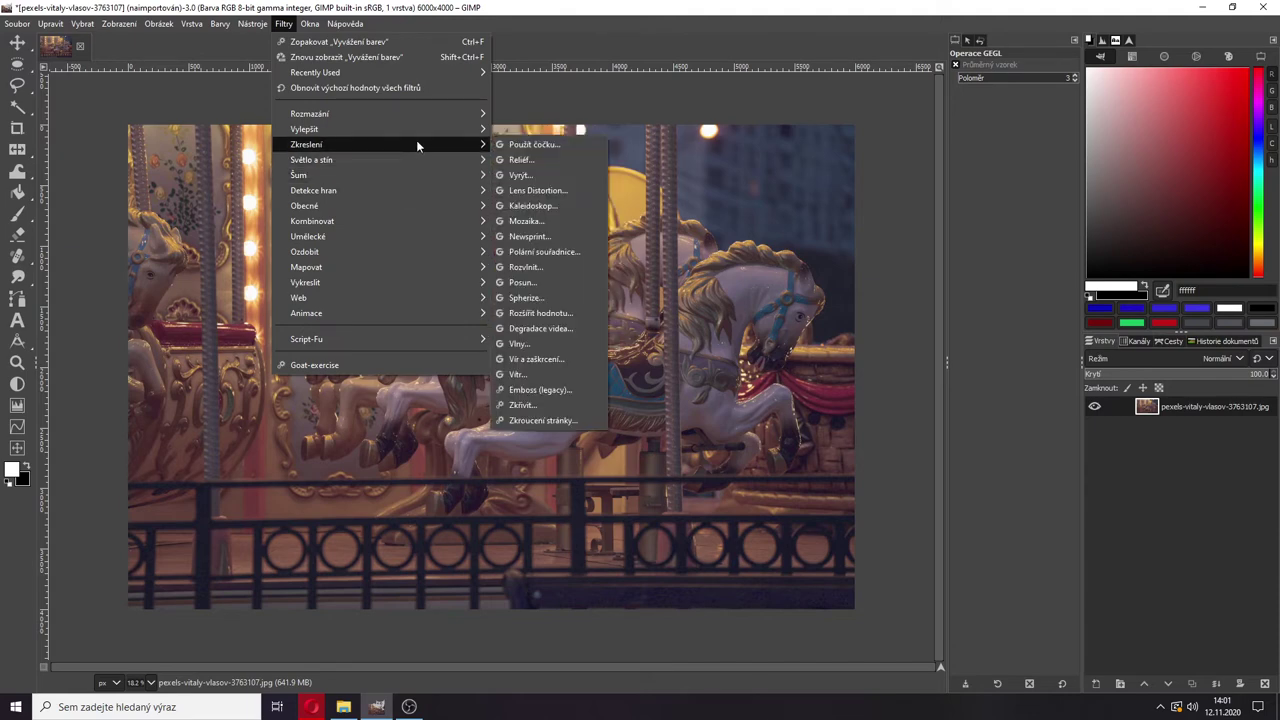
mouse_move(418, 130)
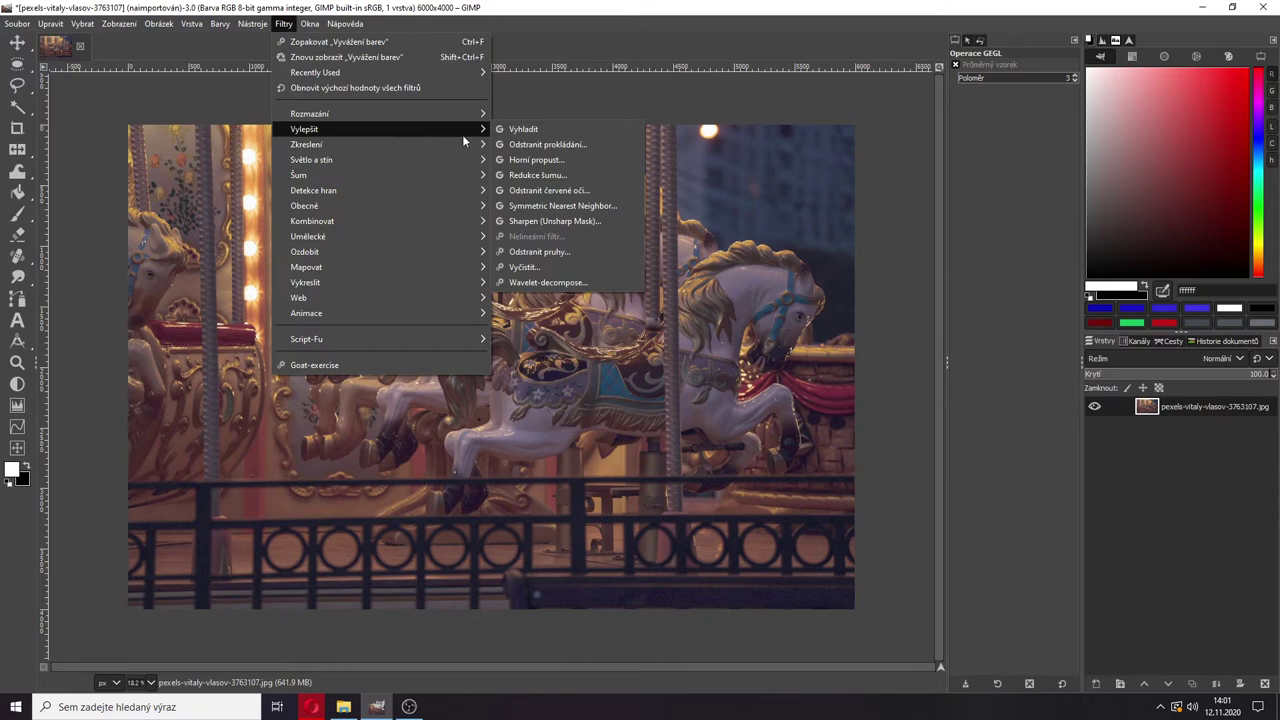
click(547, 221)
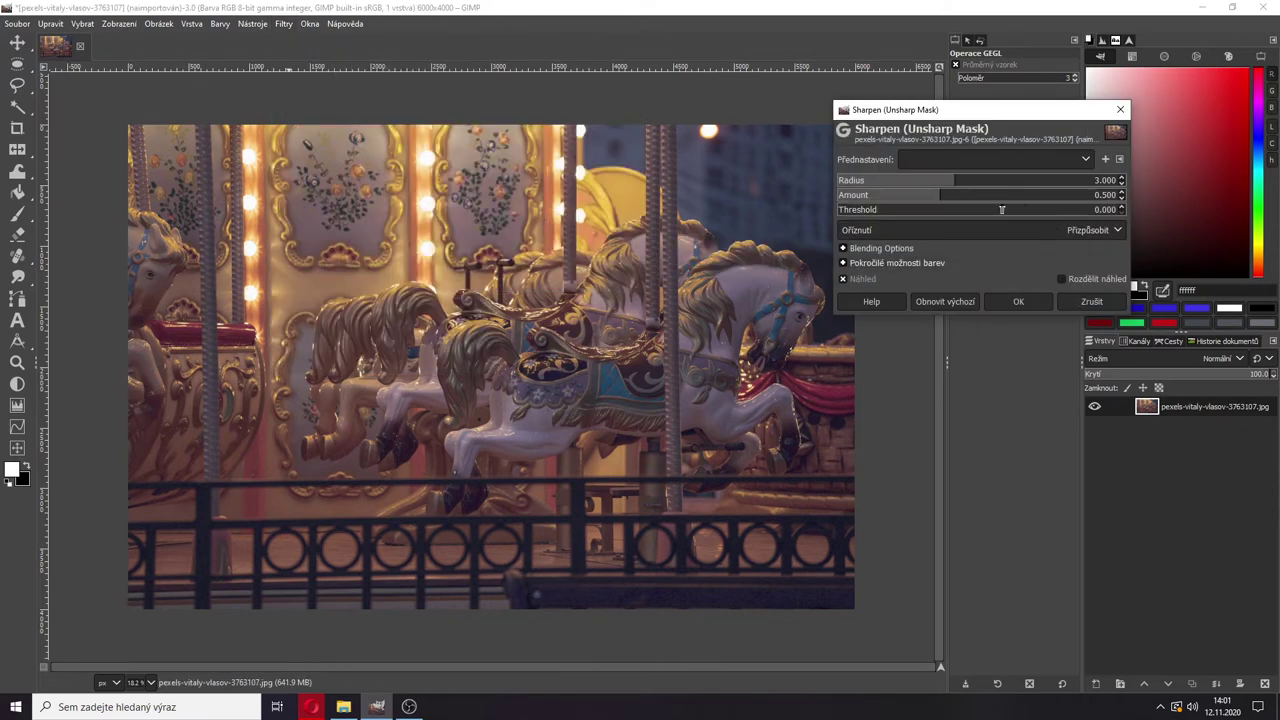
click(1093, 180)
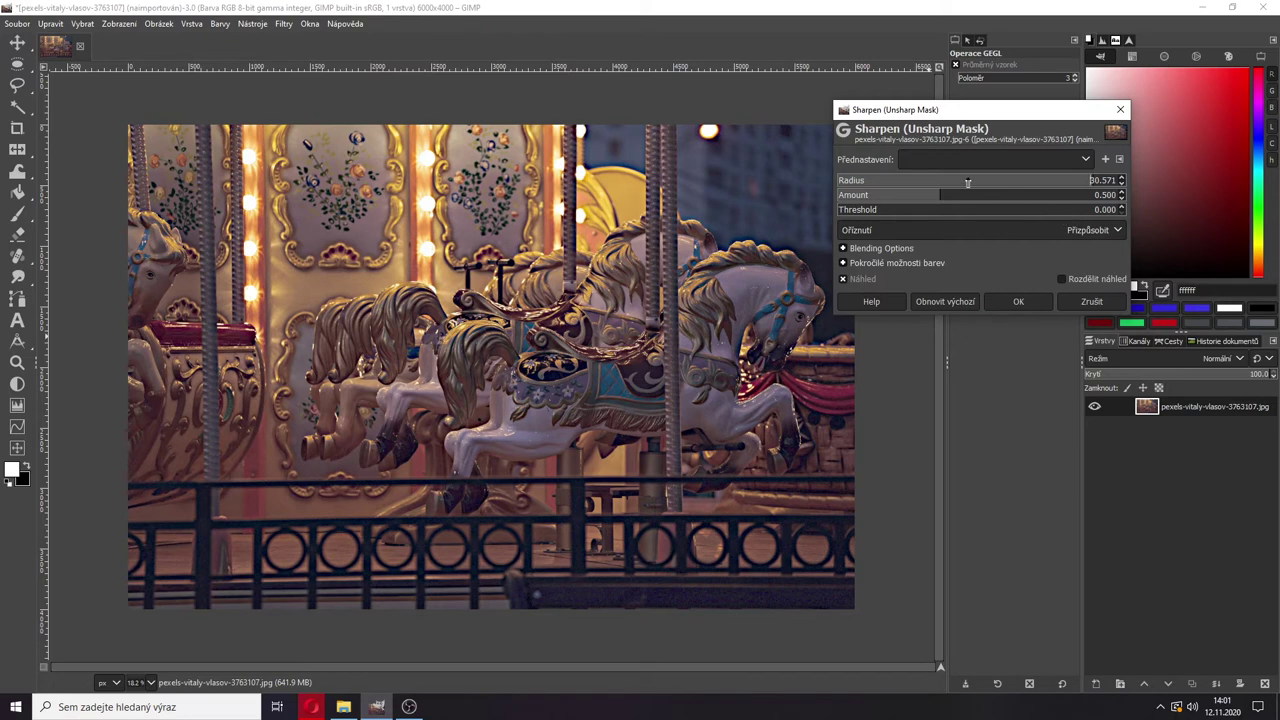
drag(967, 182, 949, 181)
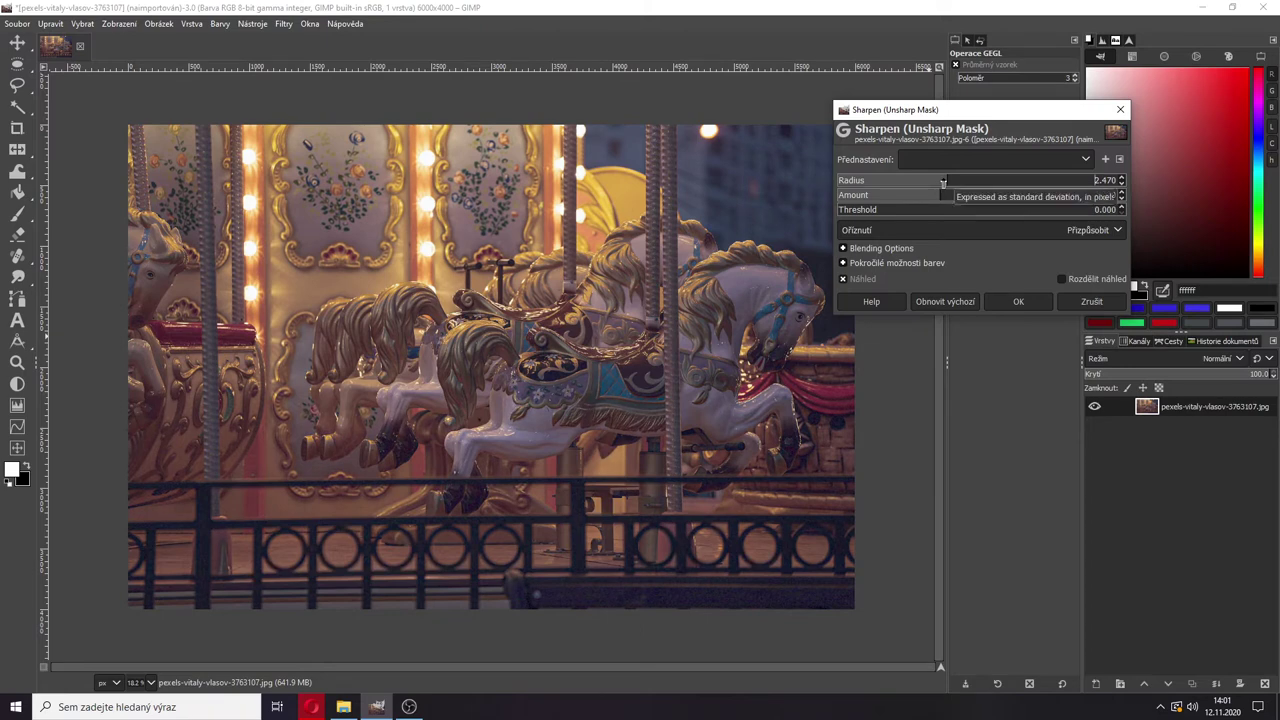
drag(947, 181, 954, 197)
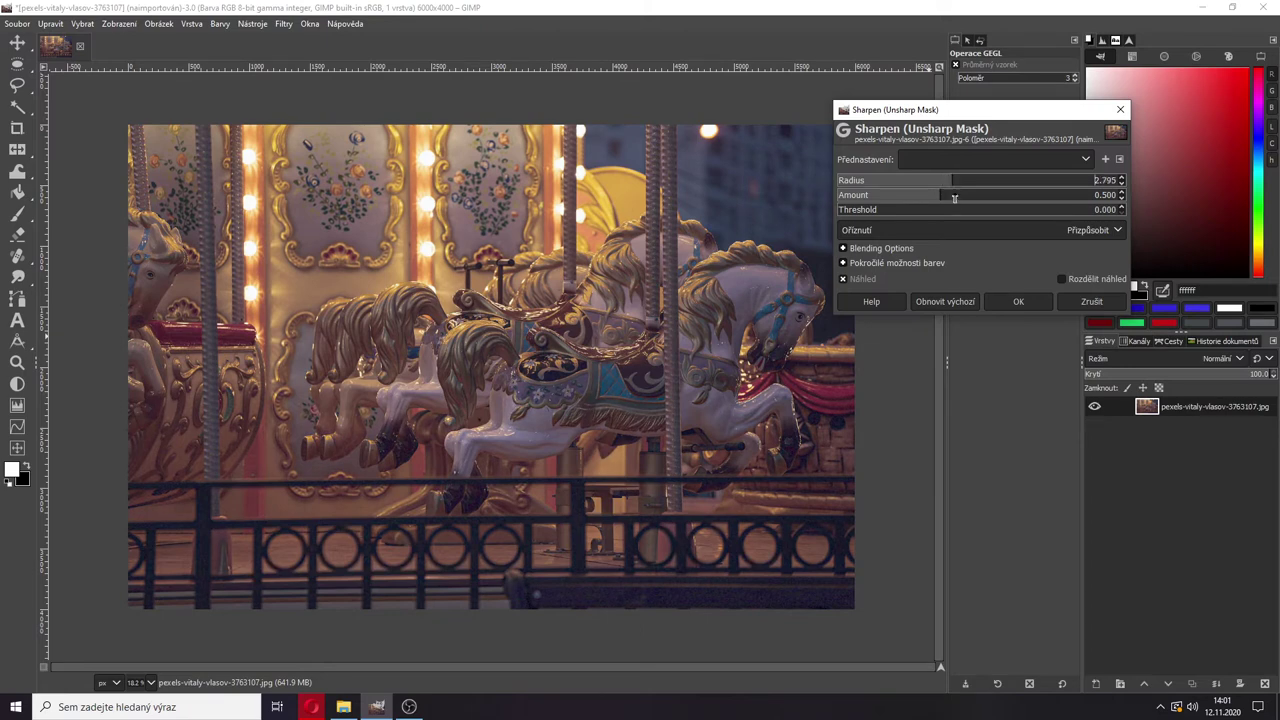
- Refine the sharpening to radius 2.994 and amount 0.560, comparing it with the original in a split preview, and apply it
click(1093, 278)
click(1123, 178)
drag(491, 365, 762, 355)
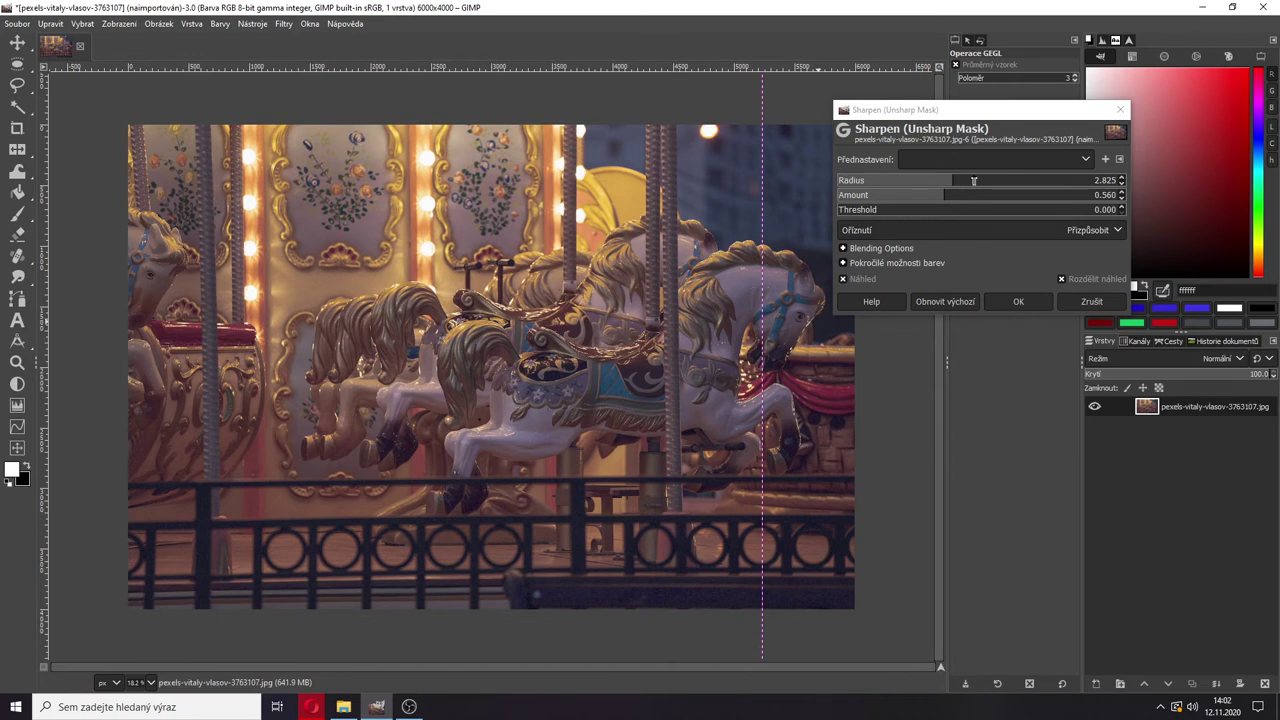
click(966, 180)
click(958, 180)
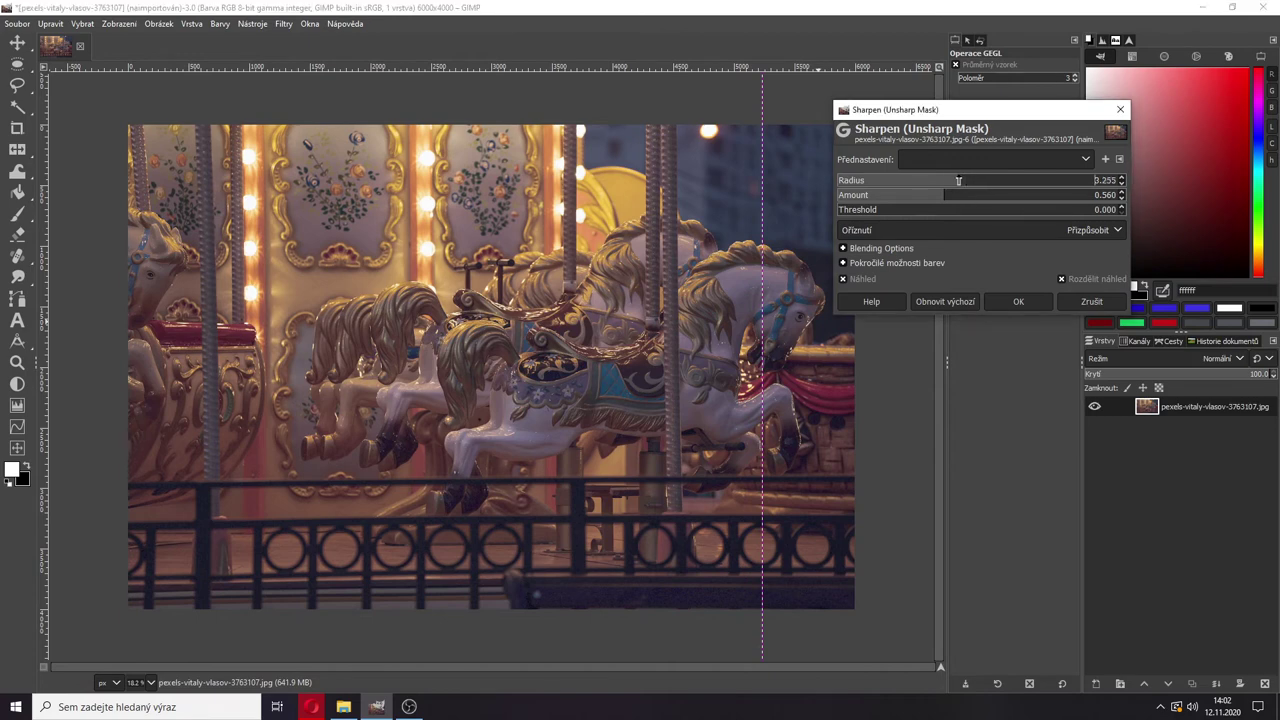
click(955, 181)
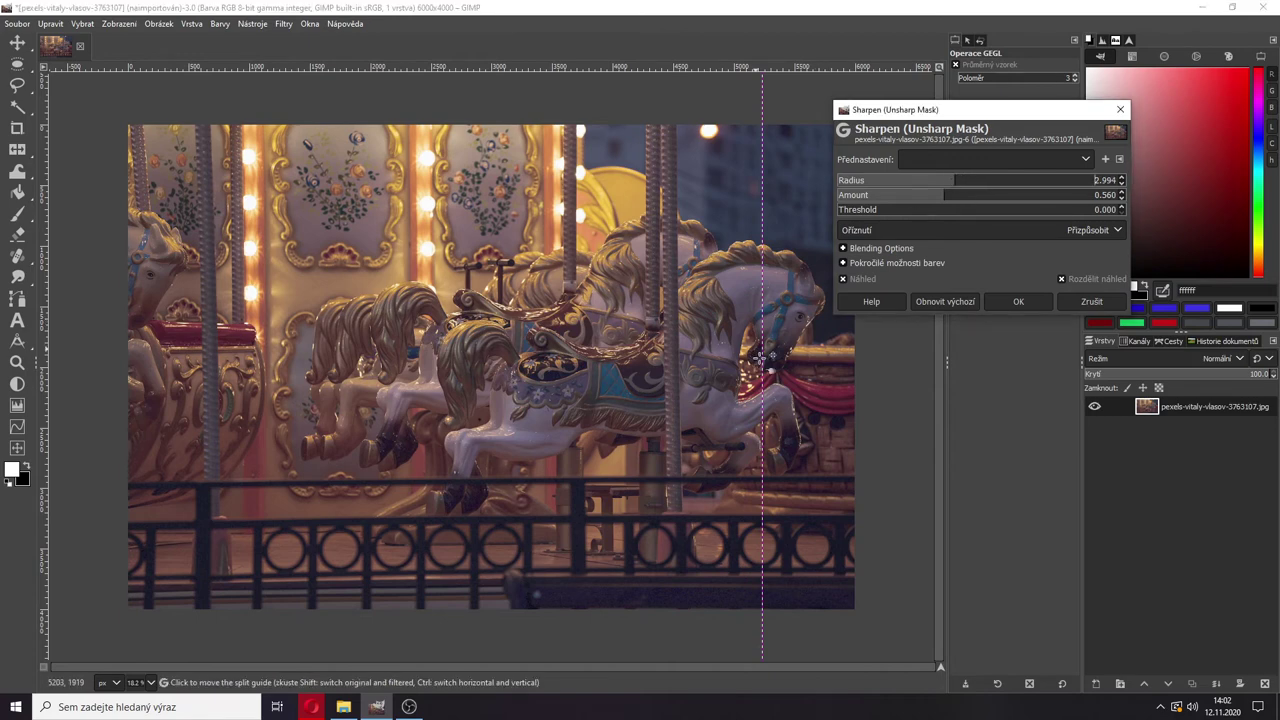
mouse_move(761, 355)
mouse_down()
mouse_move(697, 358)
mouse_move(782, 358)
mouse_move(655, 358)
mouse_move(743, 358)
mouse_up()
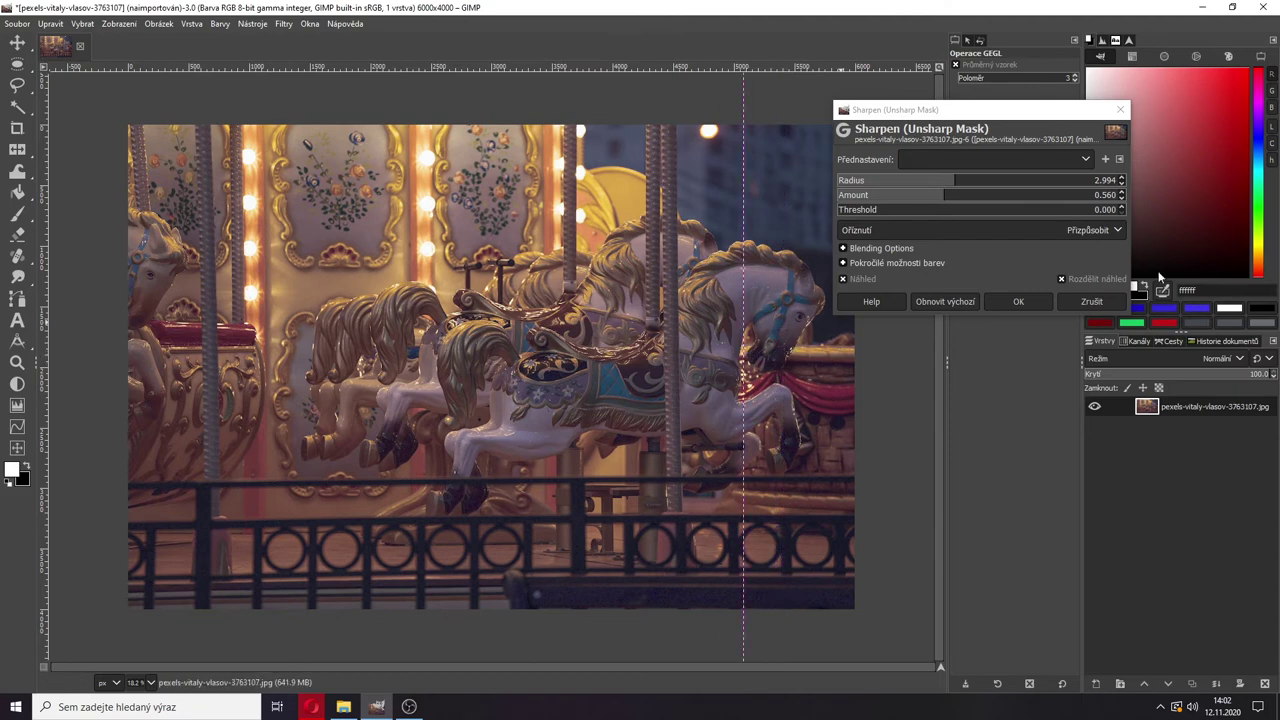
click(1018, 301)
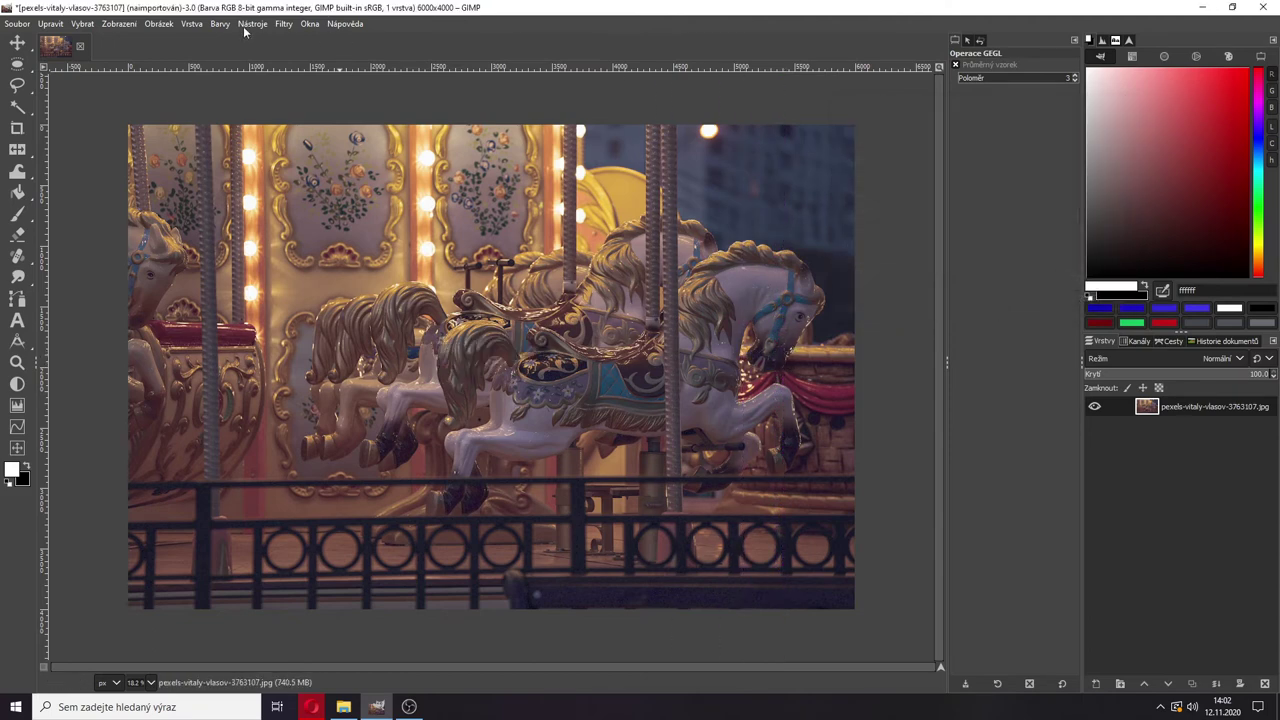
- Apply the Antialias (Vyhladit) enhancement filter to the carousel photo
click(280, 25)
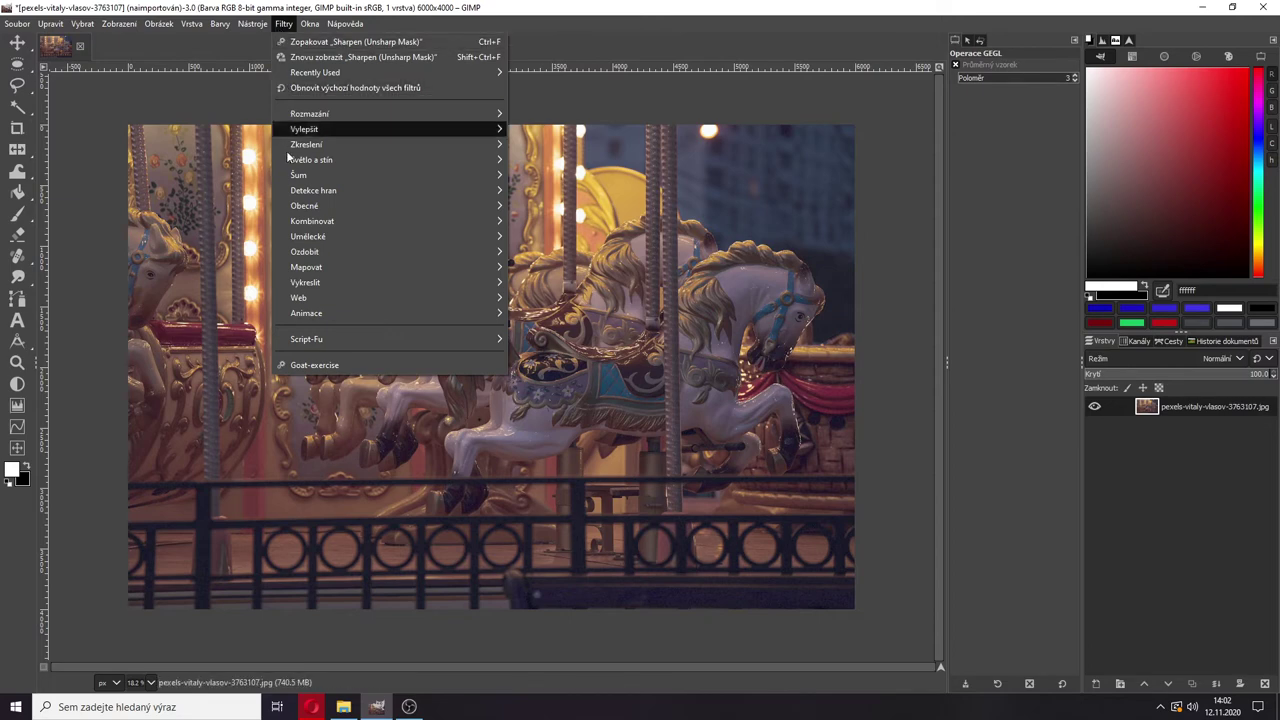
mouse_move(286, 160)
mouse_move(415, 166)
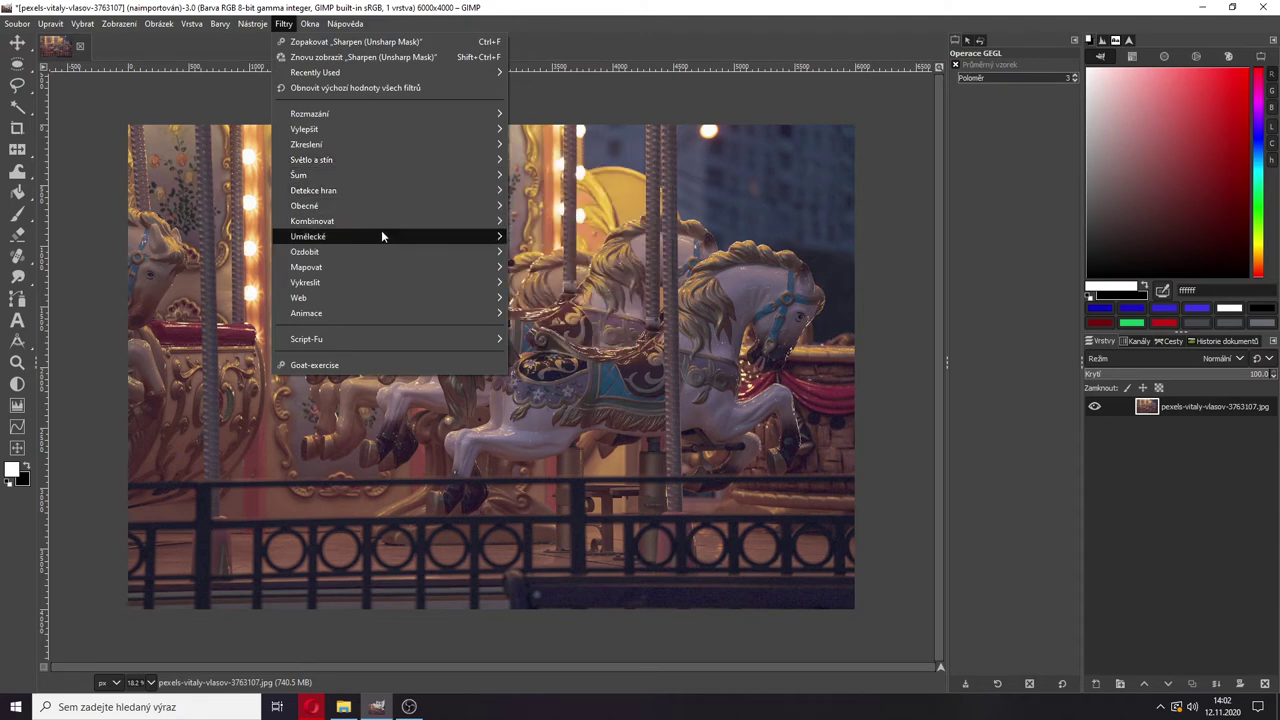
mouse_move(342, 266)
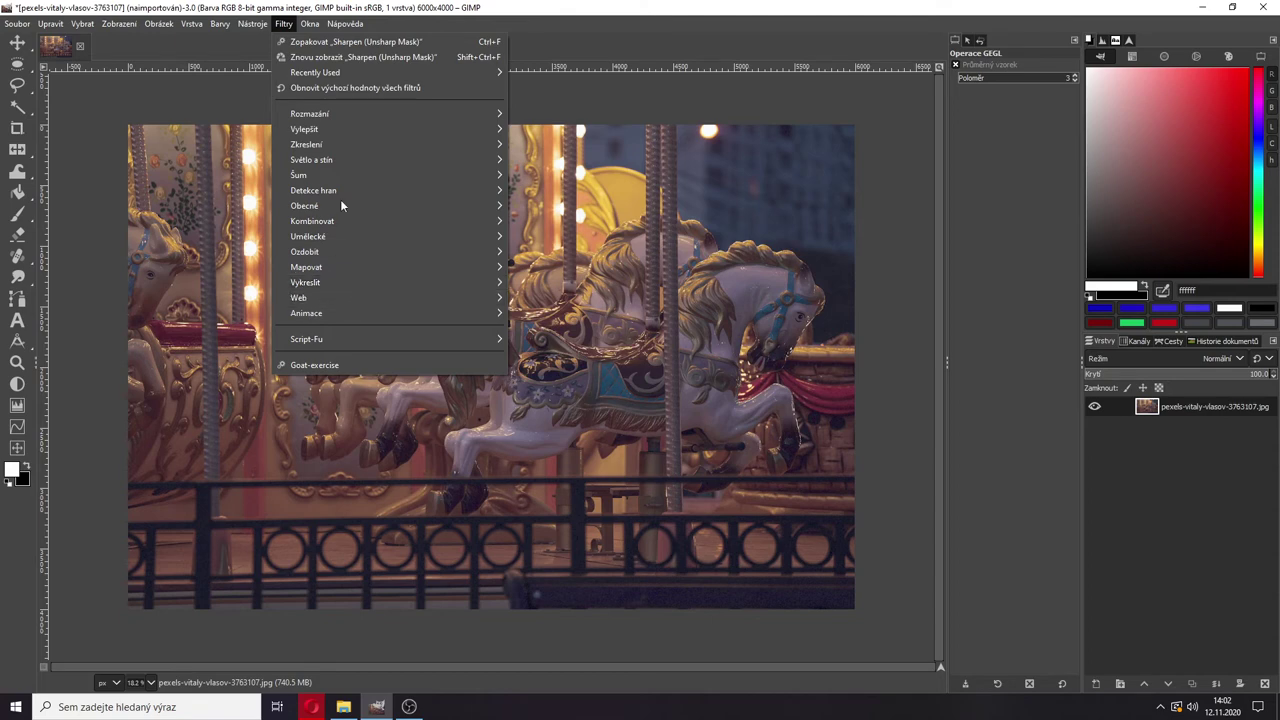
mouse_move(482, 132)
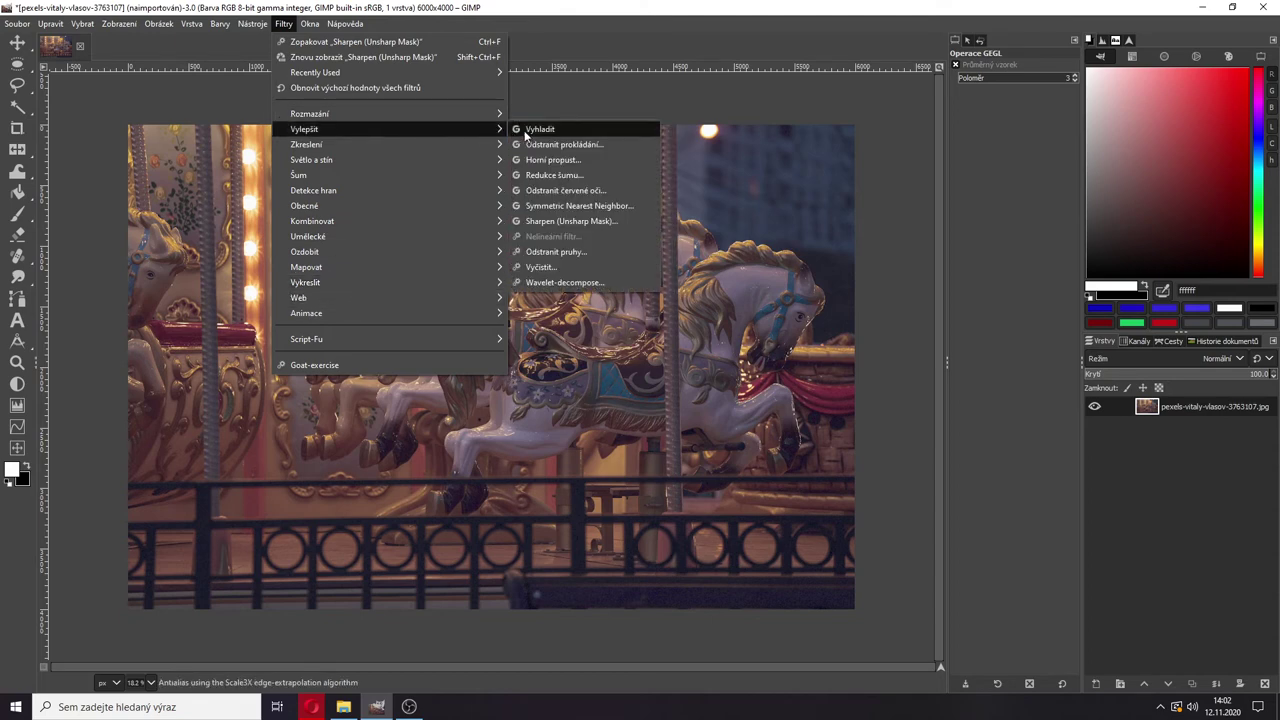
click(526, 129)
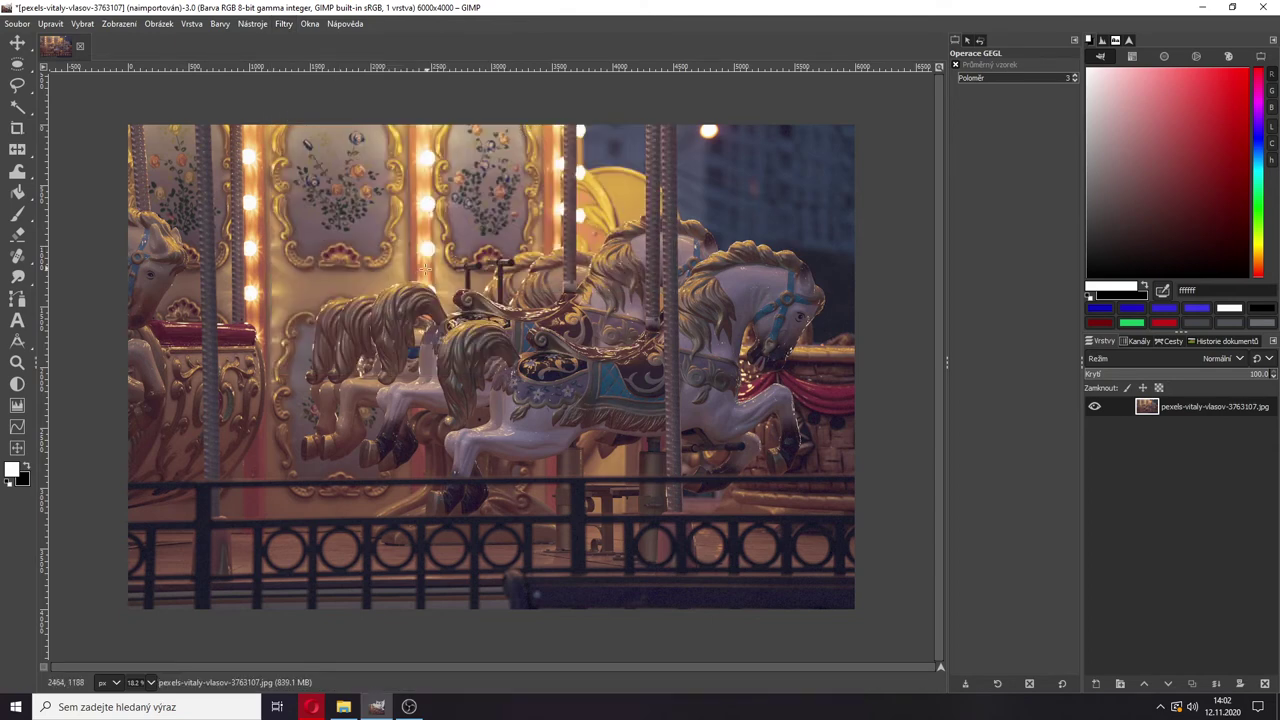
- Examine the grain on the horses' golden manes and the wall behind them up close
scroll(351, 281, up, 2)
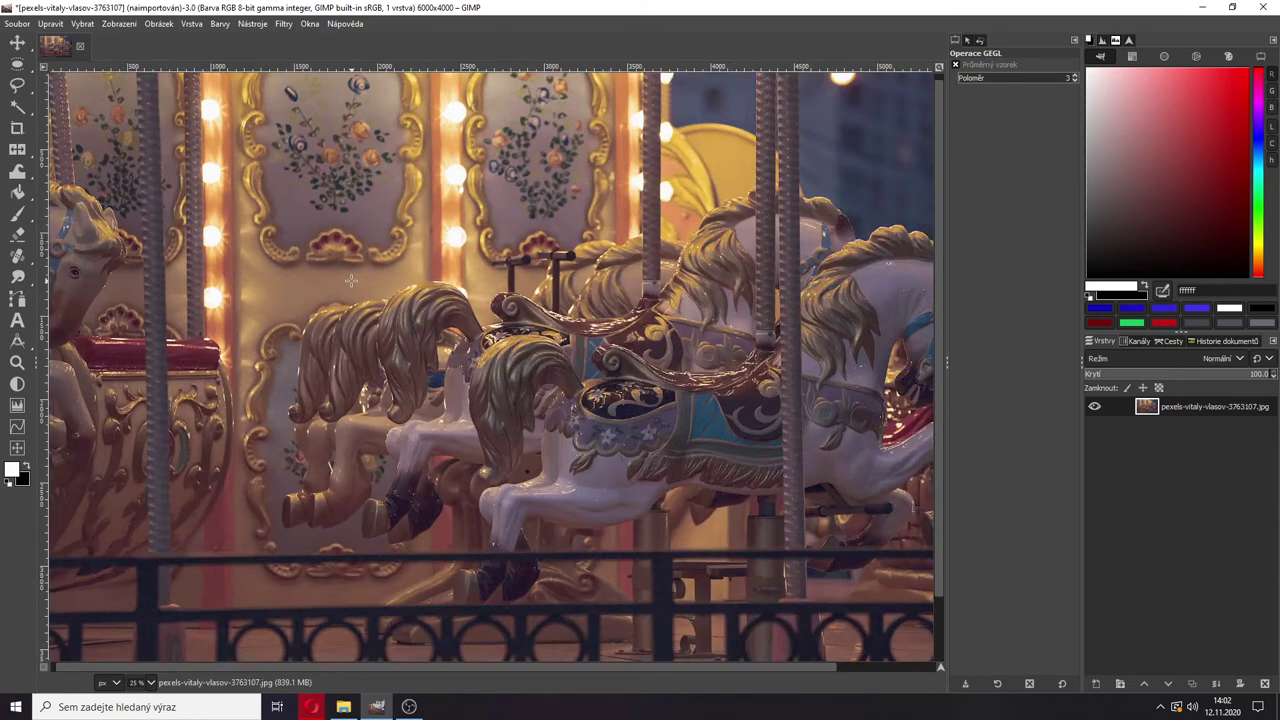
click(283, 23)
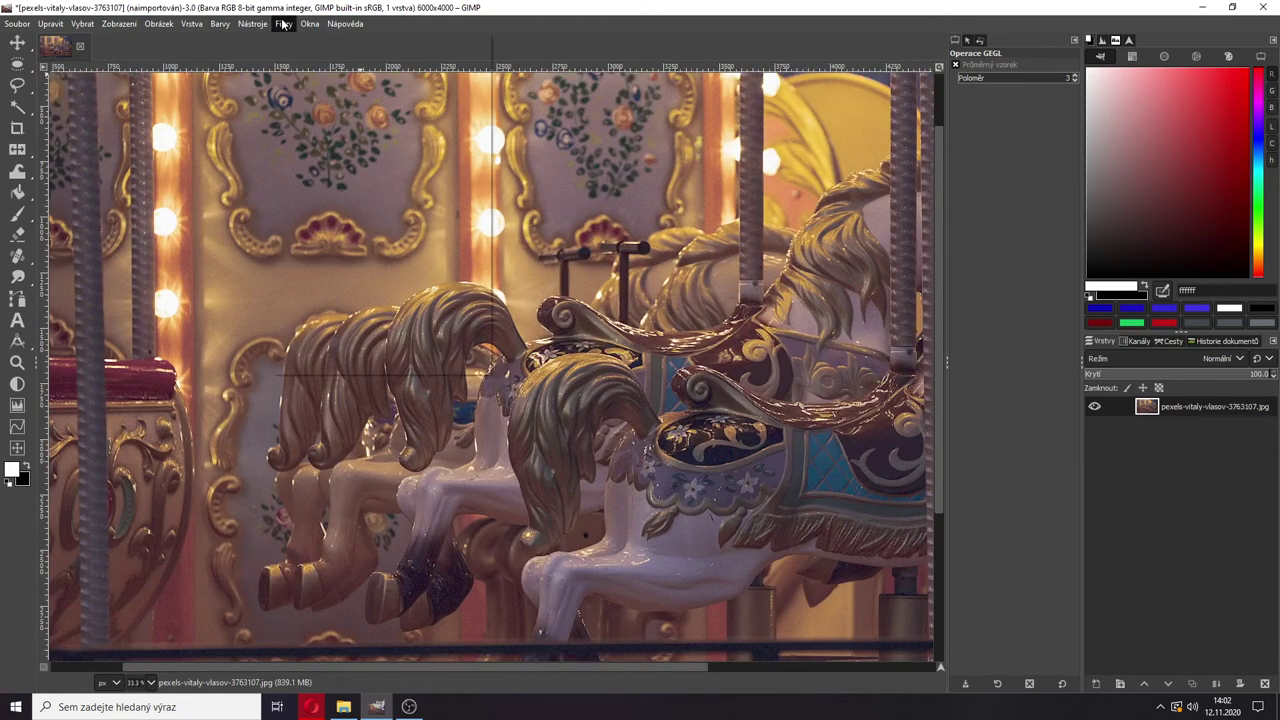
mouse_move(330, 183)
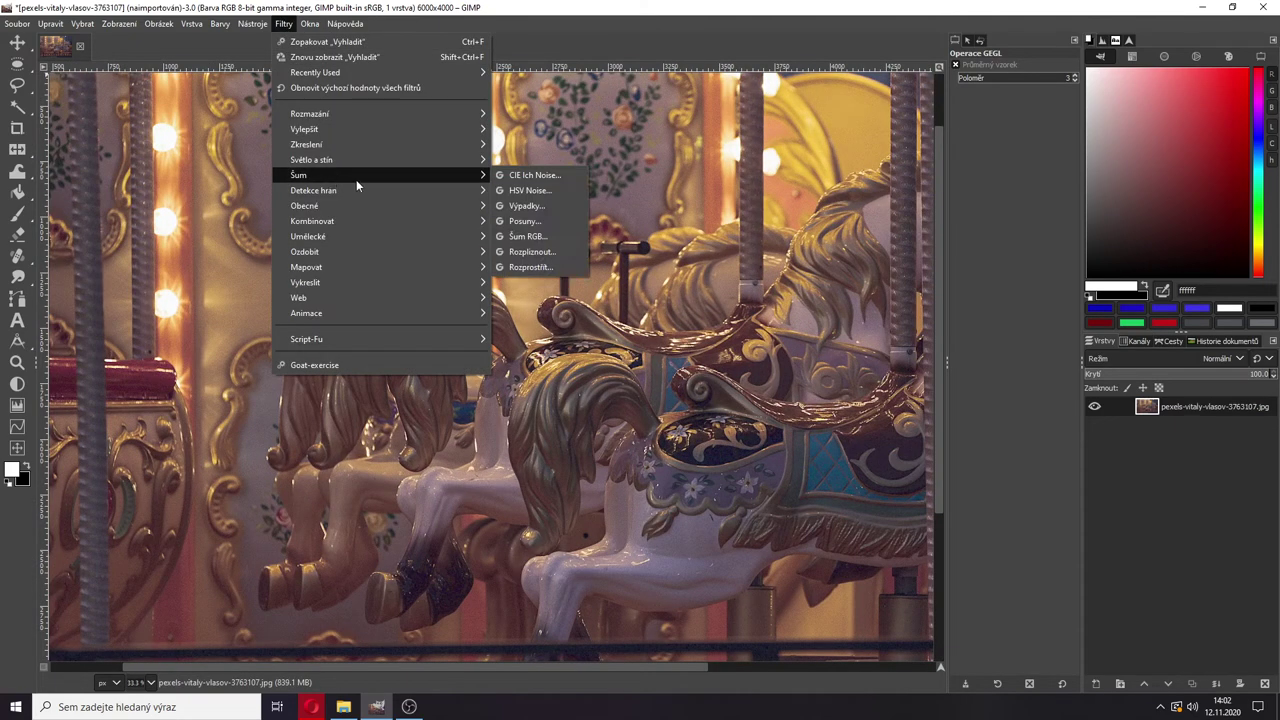
click(652, 360)
scroll(410, 281, up, 1)
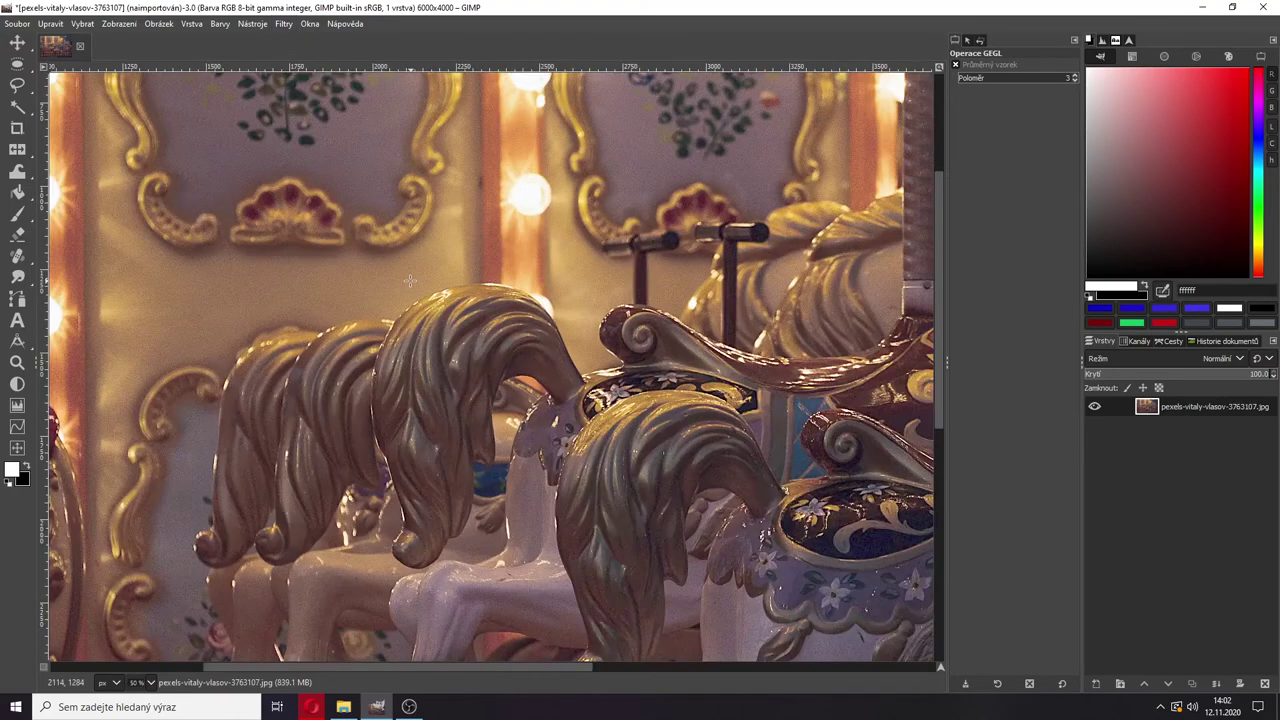
scroll(410, 281, up, 3)
scroll(553, 258, up, 2)
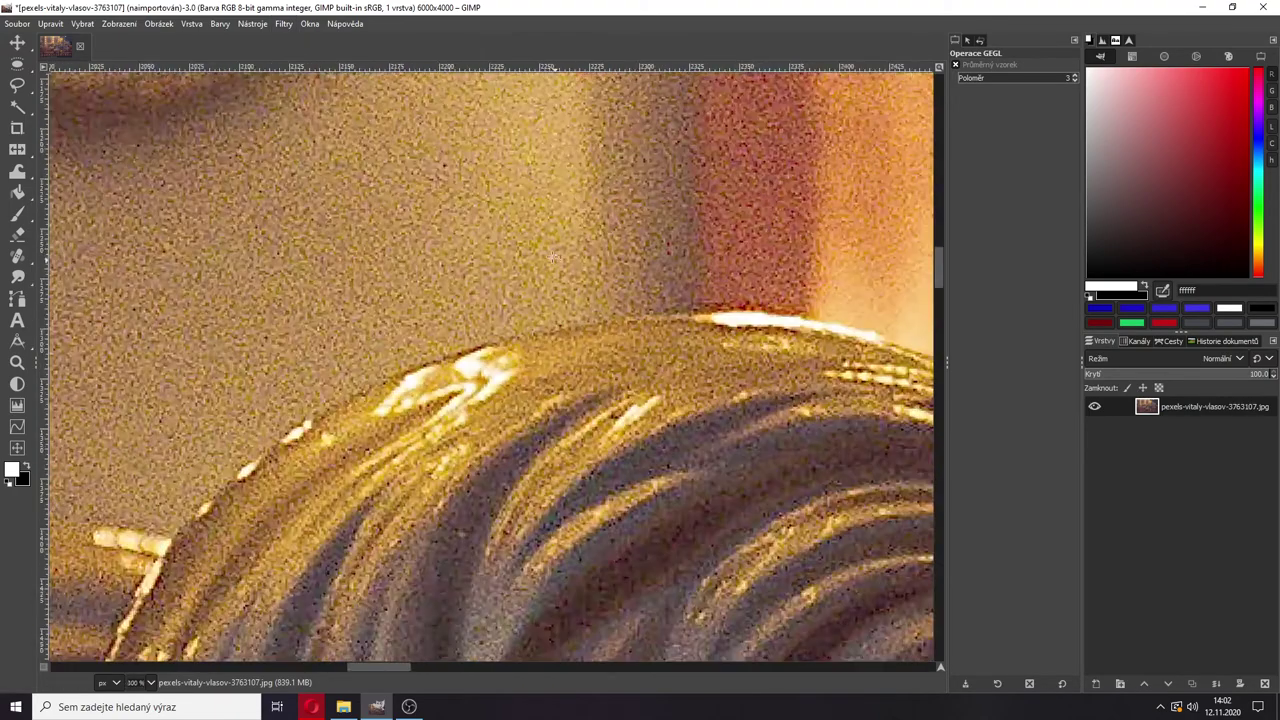
scroll(553, 258, down, 2)
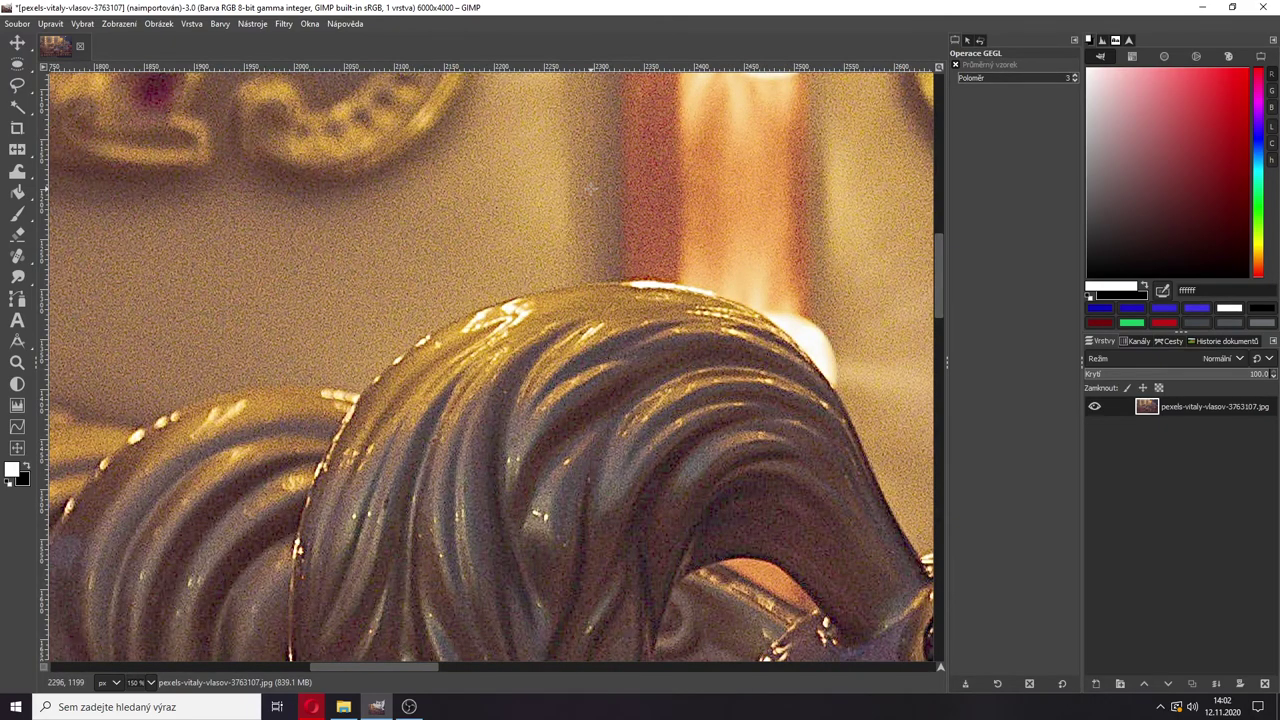
scroll(583, 189, down, 3)
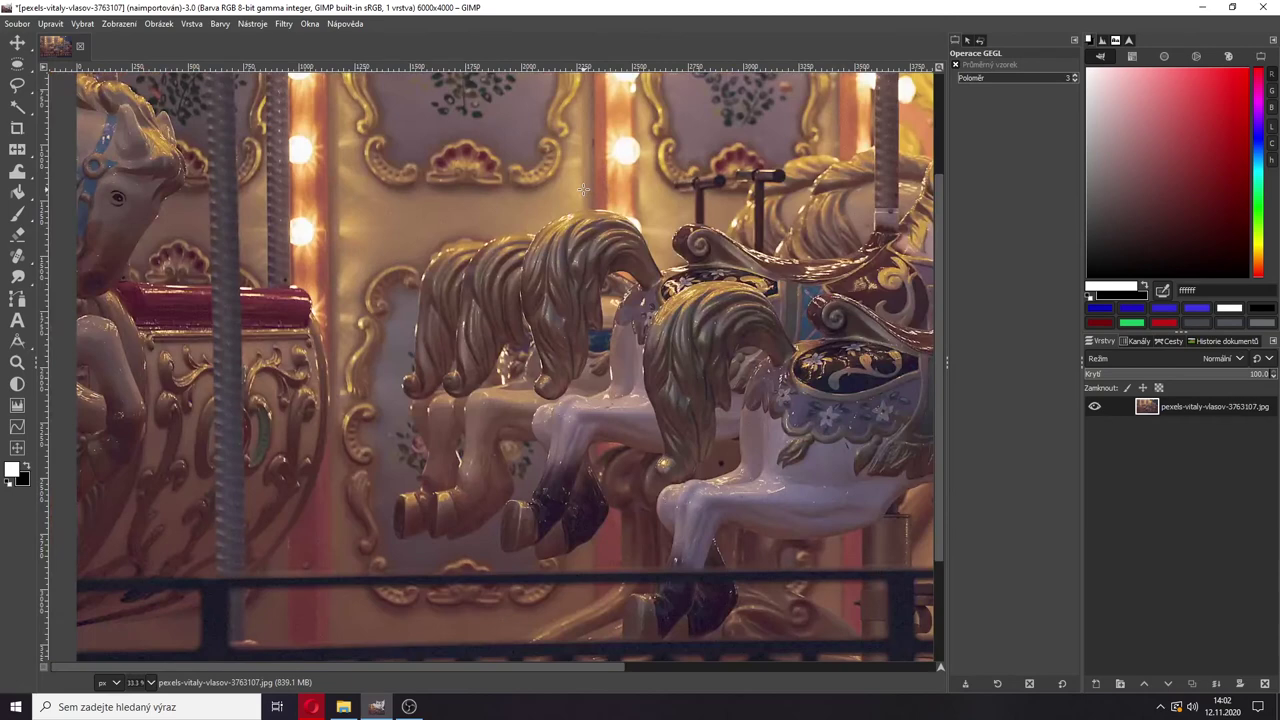
- Set up Noise Reduction (Redukce šumu) on the photo with a strength of 2, and inspect the horses up close
click(283, 23)
mouse_move(326, 131)
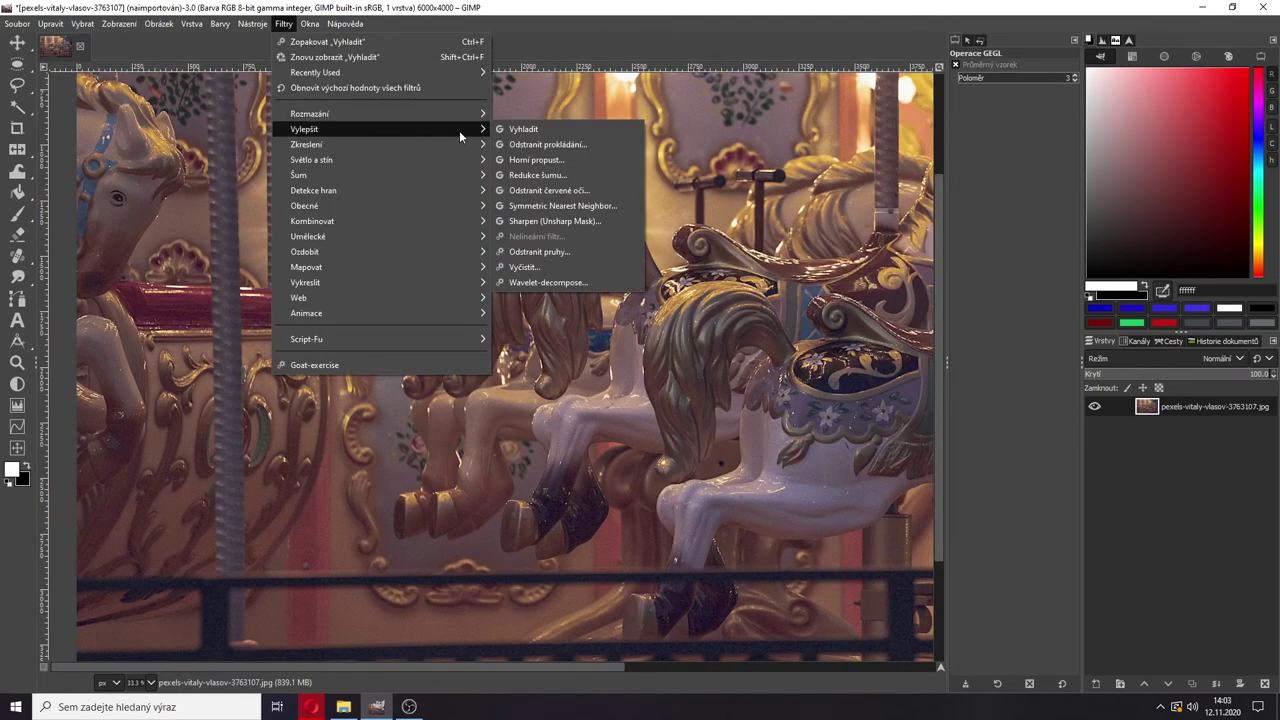
mouse_move(375, 183)
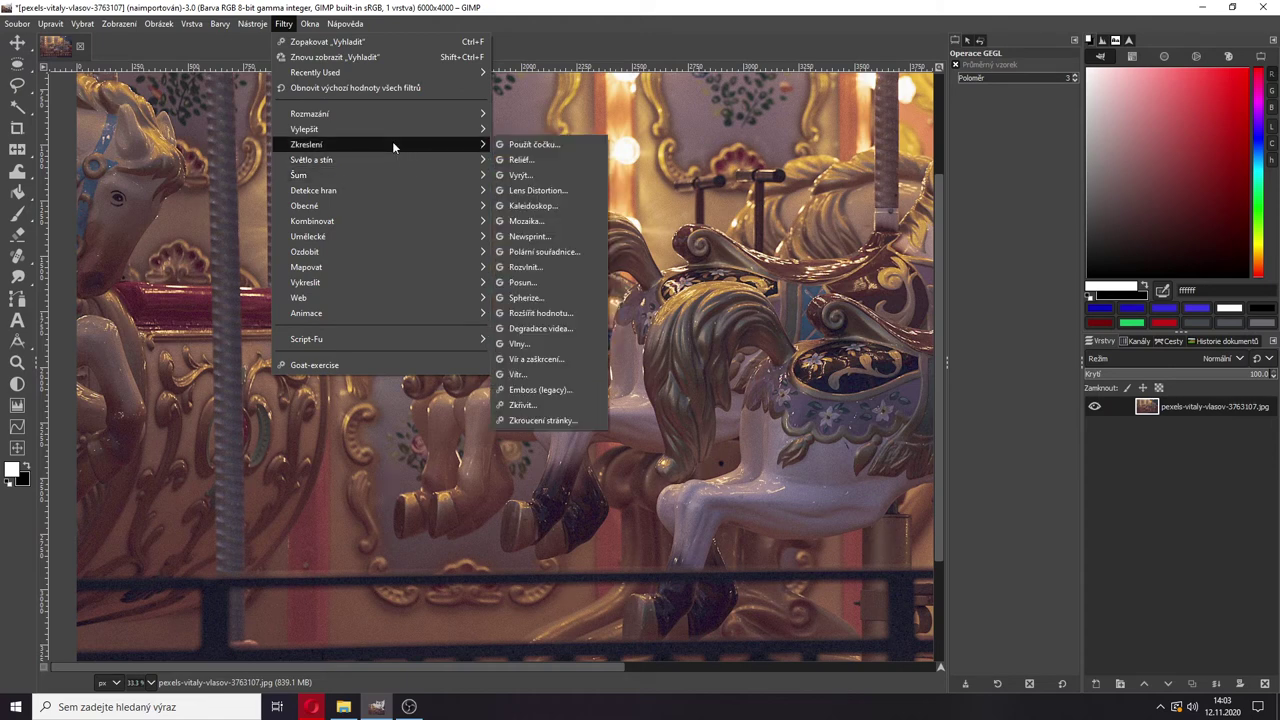
mouse_move(394, 129)
click(538, 175)
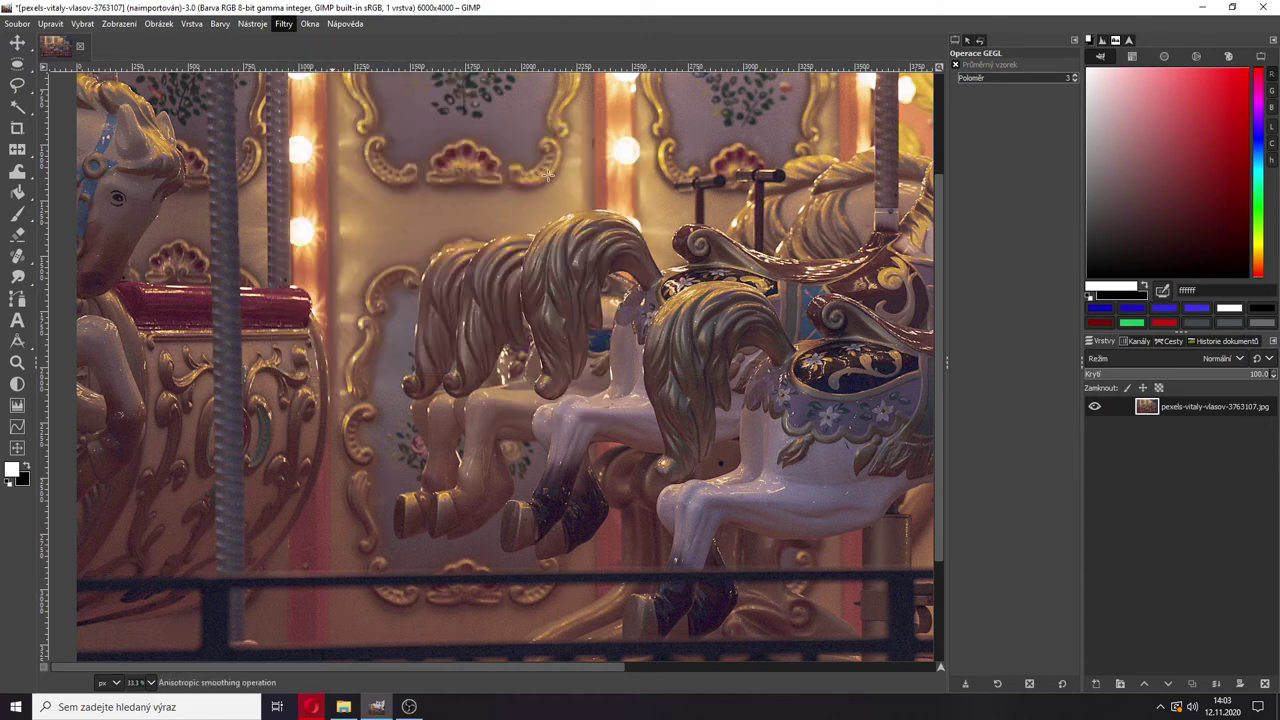
click(969, 181)
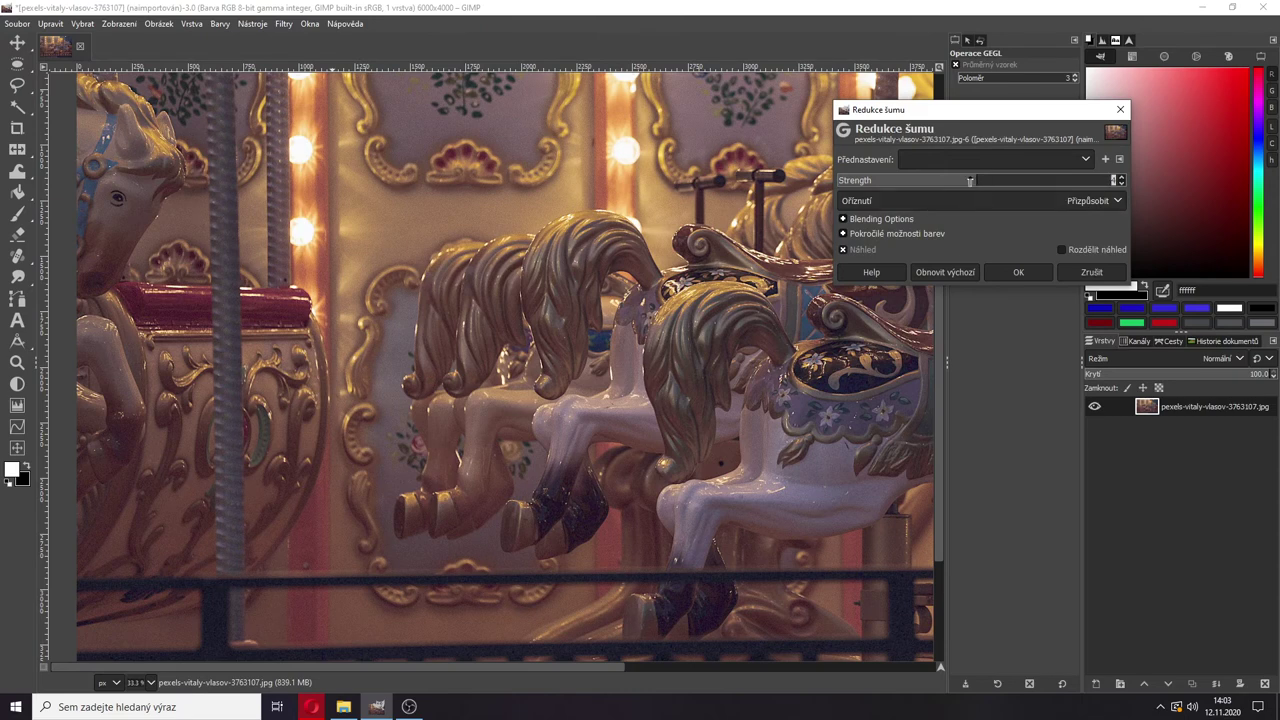
drag(969, 181, 916, 182)
scroll(675, 340, up, 1)
scroll(675, 340, up, 2)
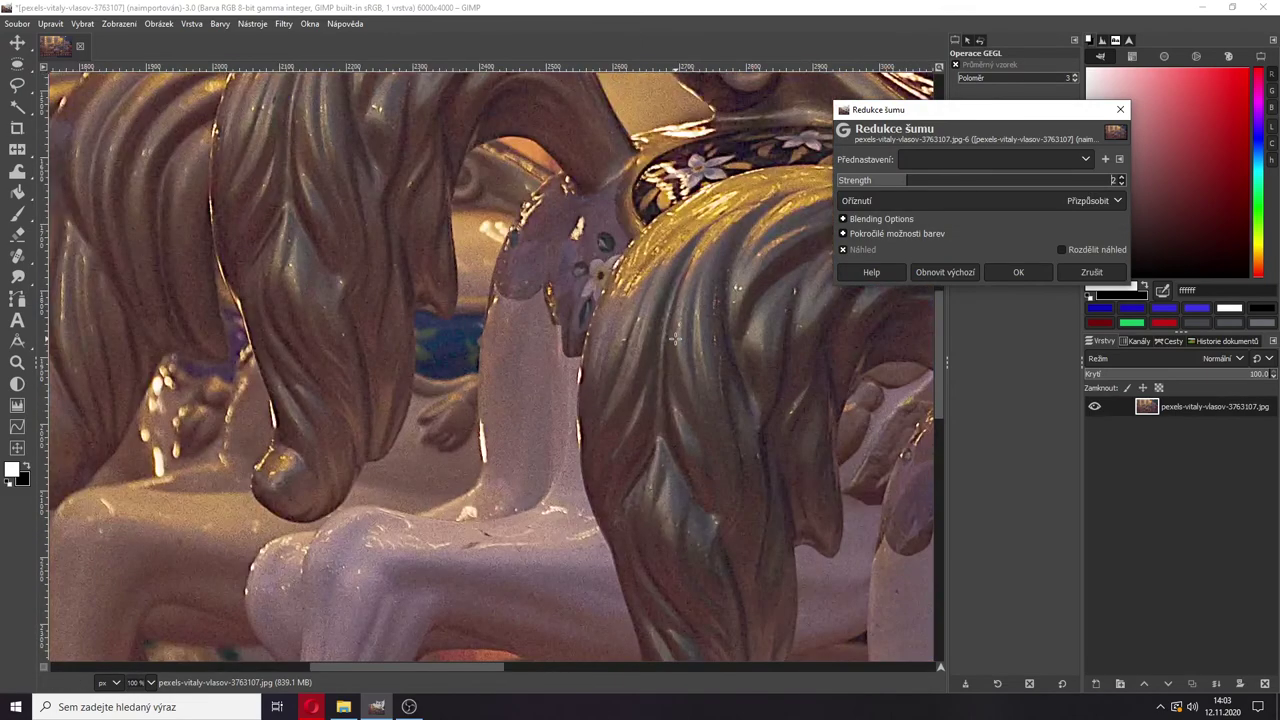
- Compare noise reduction strengths of 0 and 7, set the strength to 6, and apply the filter
drag(903, 181, 866, 181)
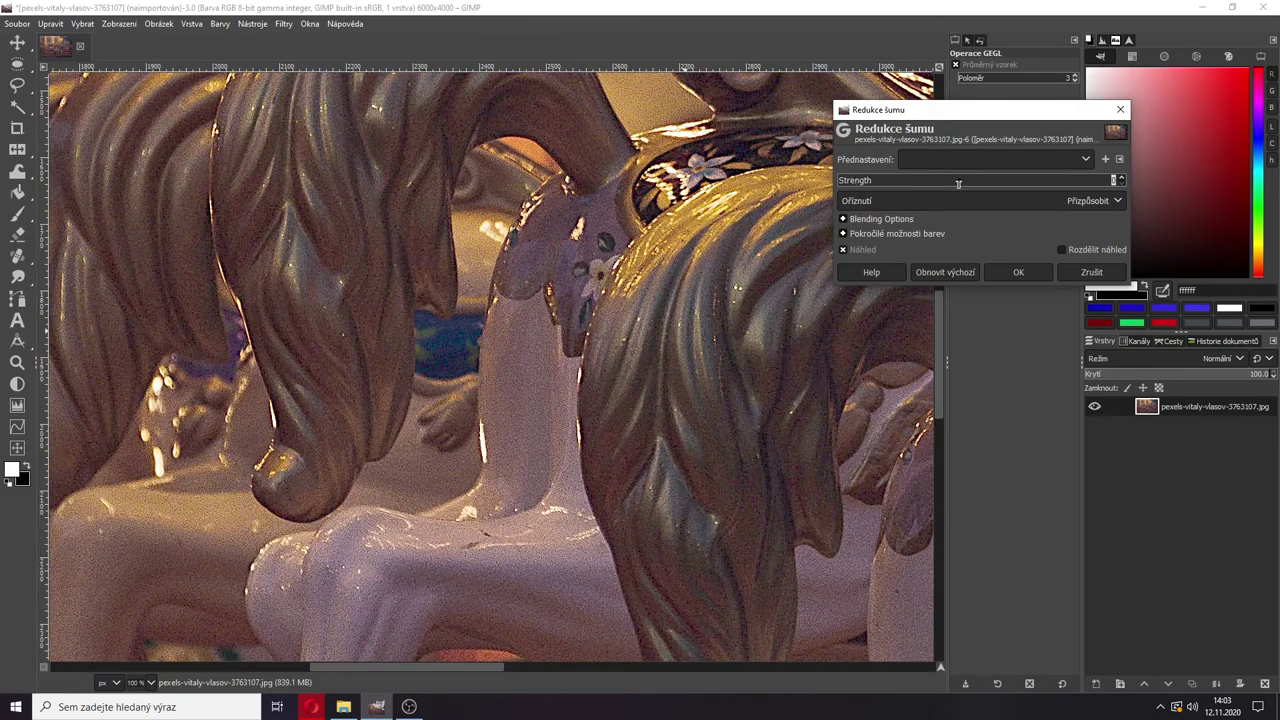
drag(1088, 180, 1098, 183)
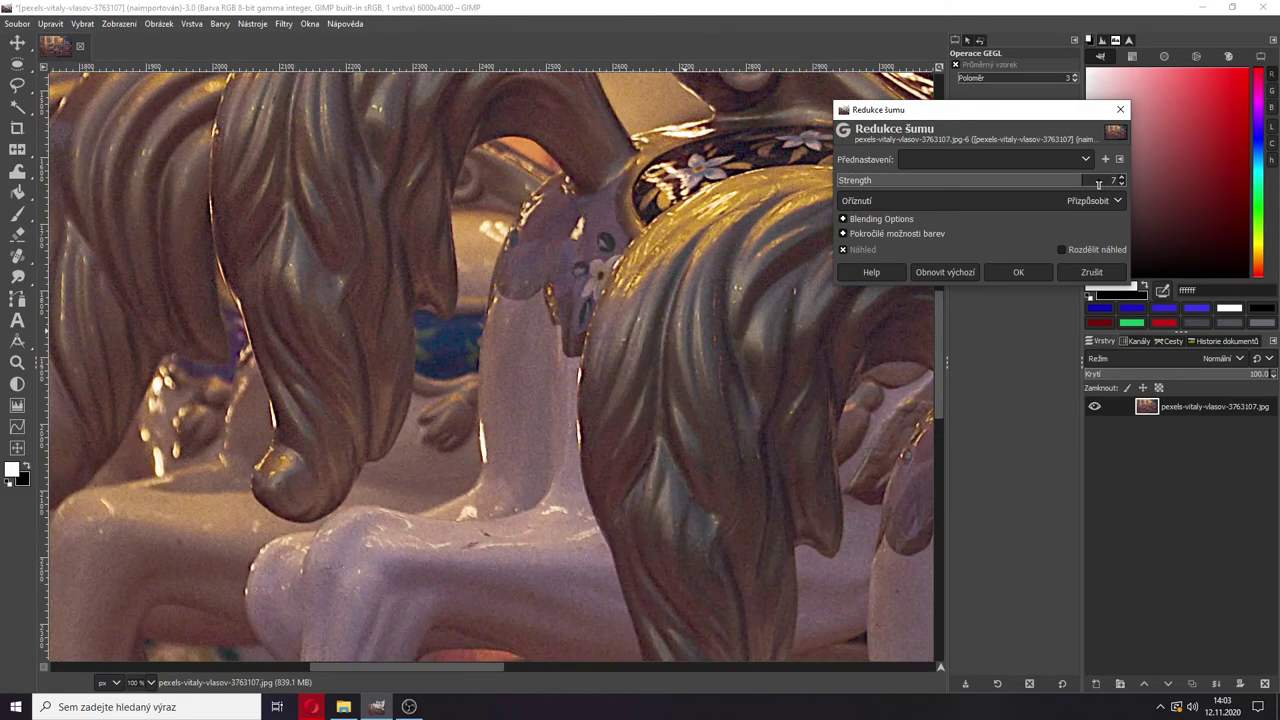
click(848, 182)
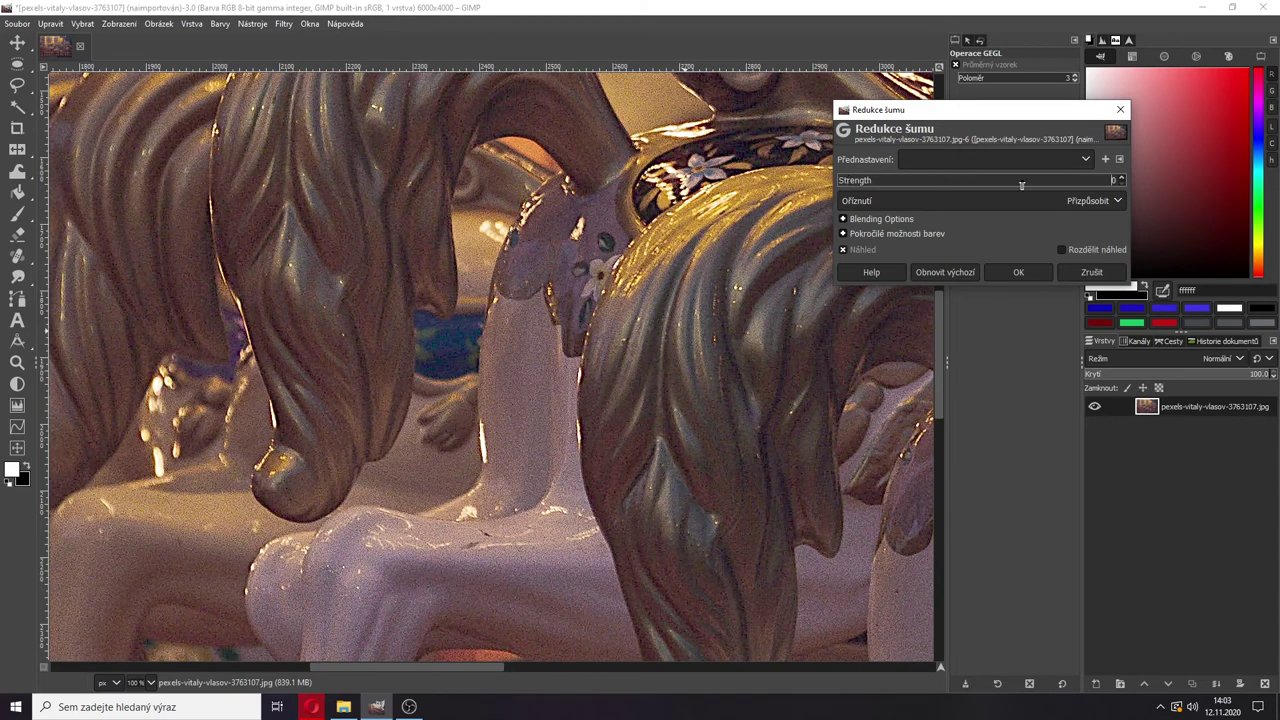
click(1046, 181)
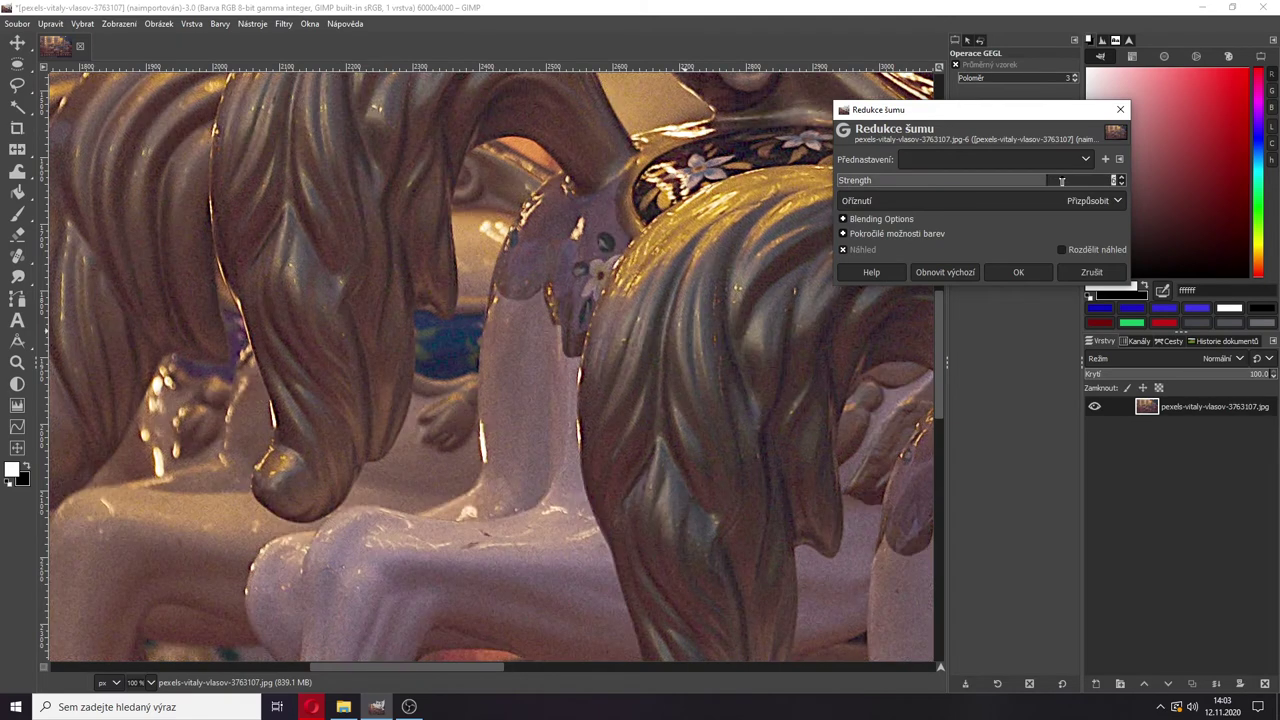
click(1009, 272)
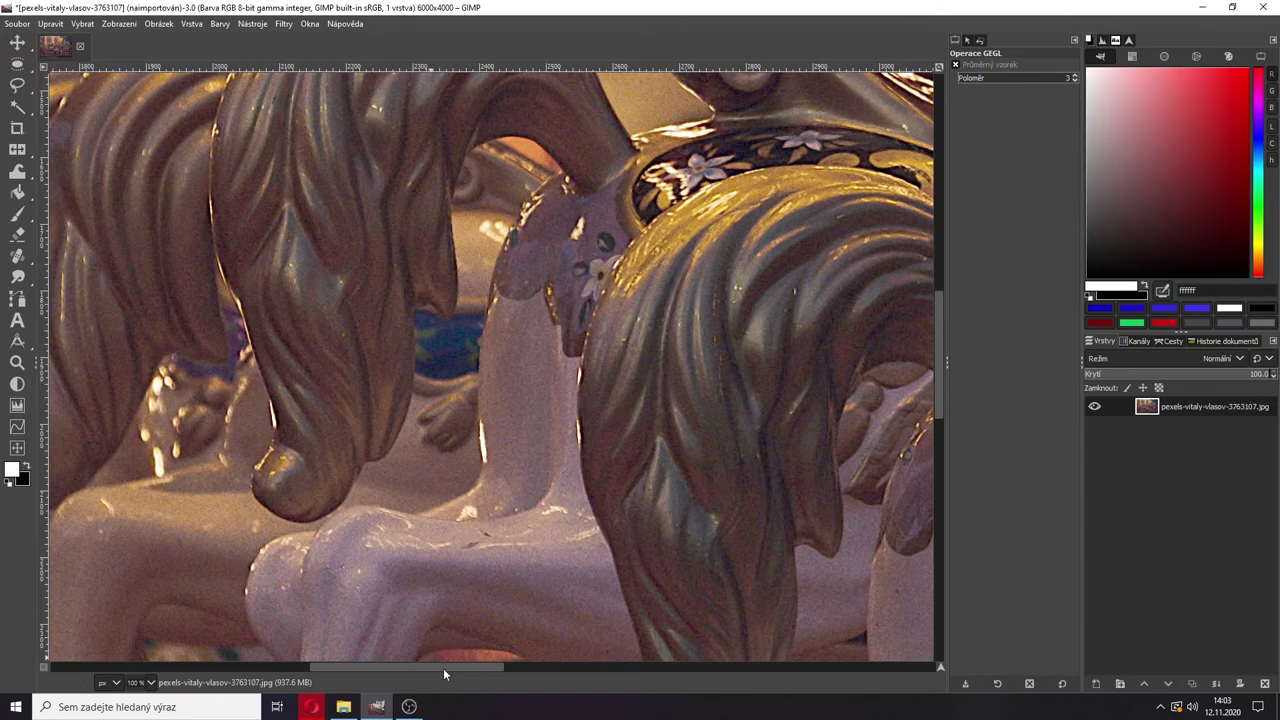
- Examine the noise-reduced manes and saddles up close and across the whole photo, and look over the other enhancement filters
drag(447, 666, 477, 666)
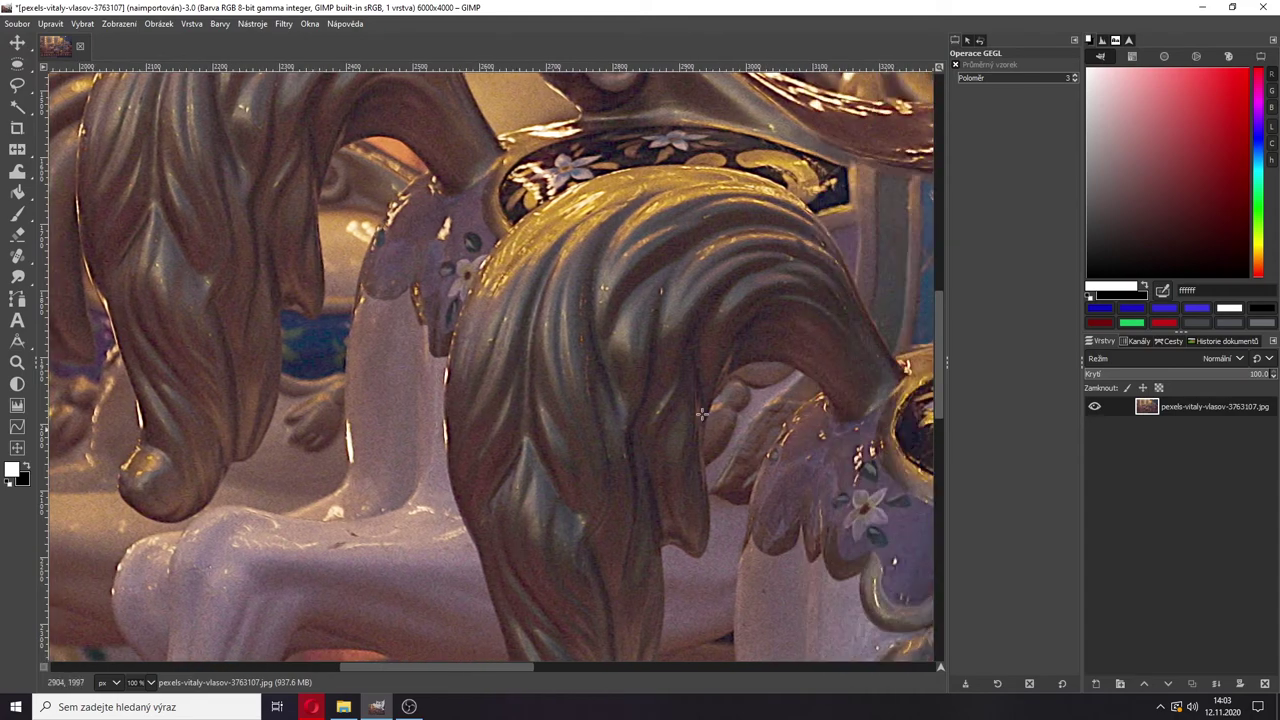
drag(940, 372, 938, 322)
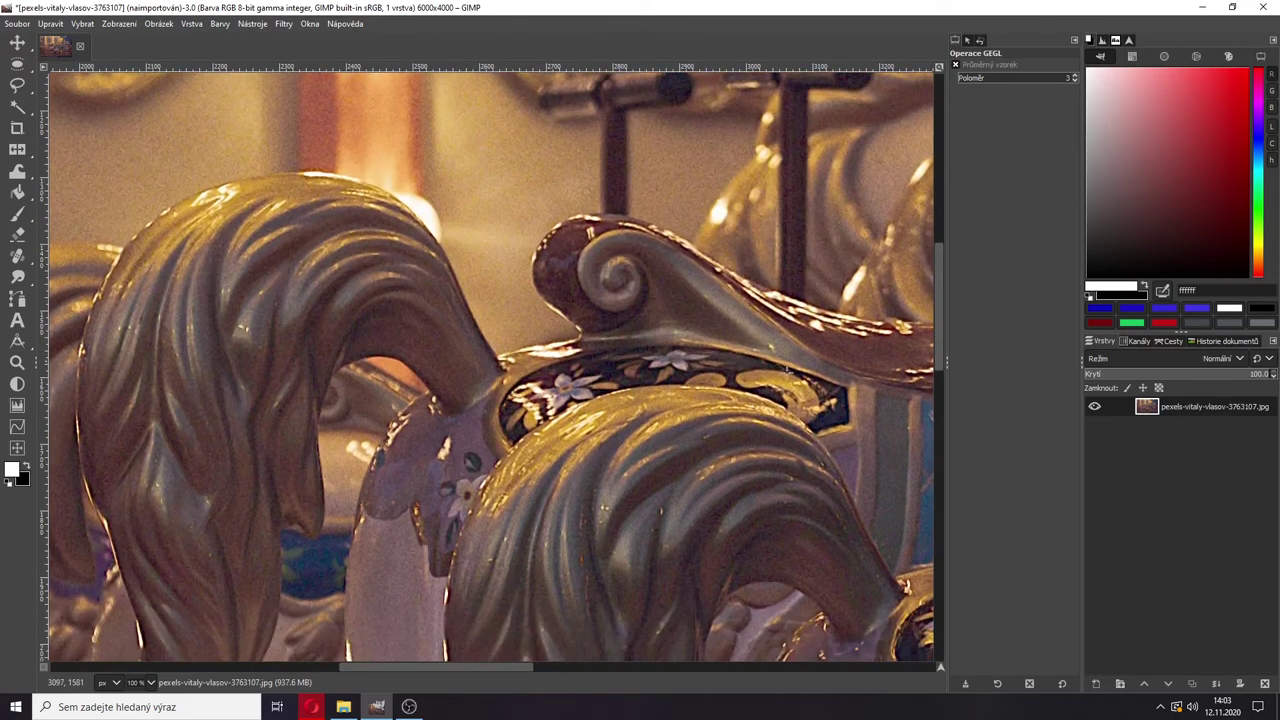
ctrl+scroll(787, 373, down, 4)
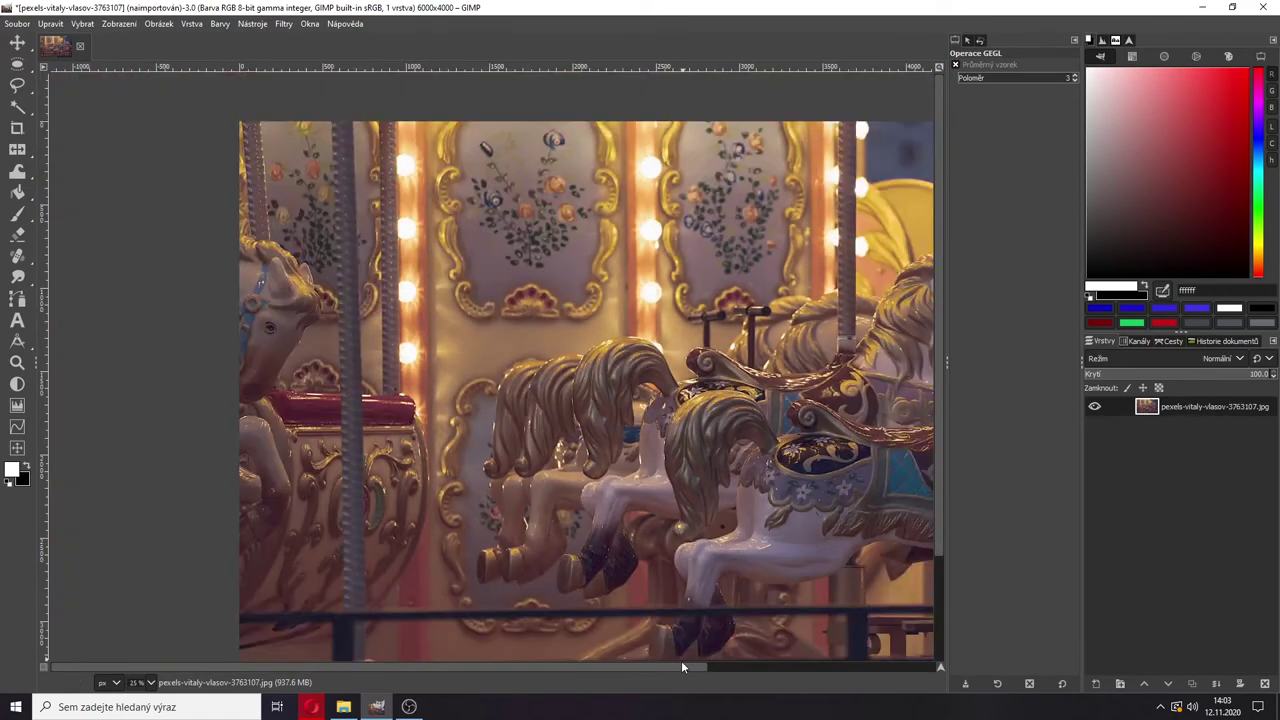
drag(675, 666, 696, 664)
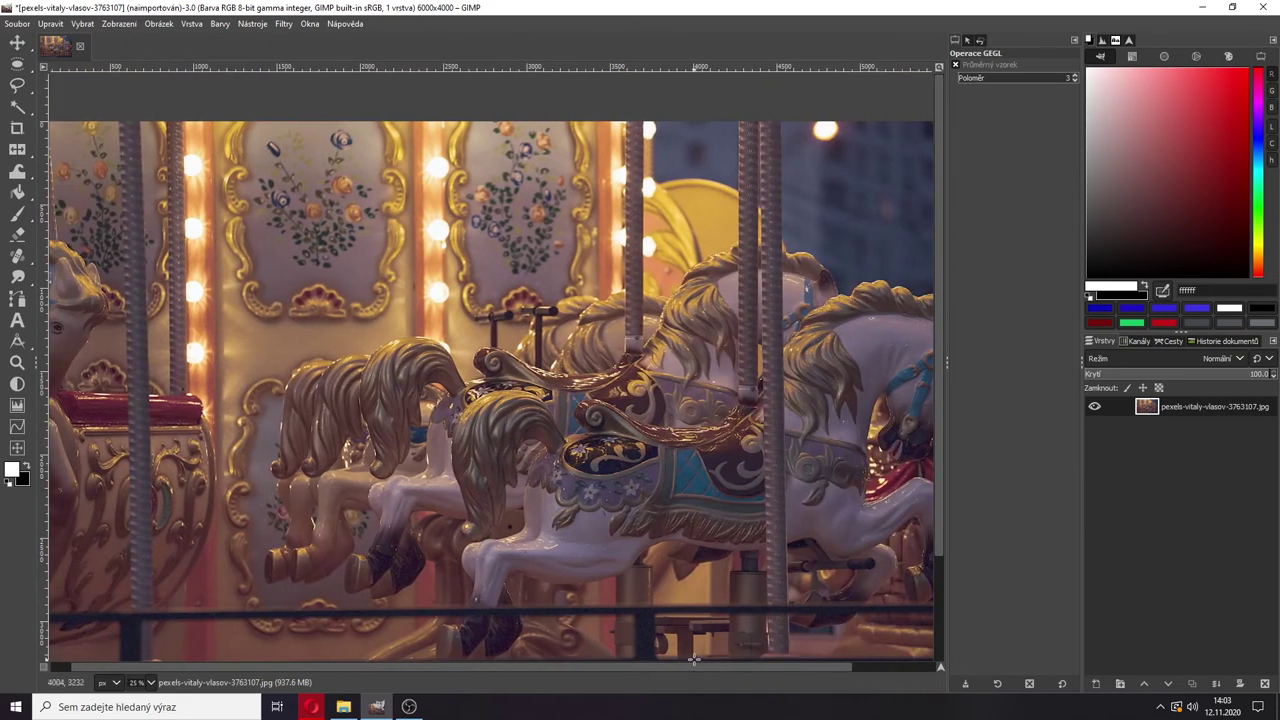
ctrl+scroll(584, 440, down, 1)
click(284, 23)
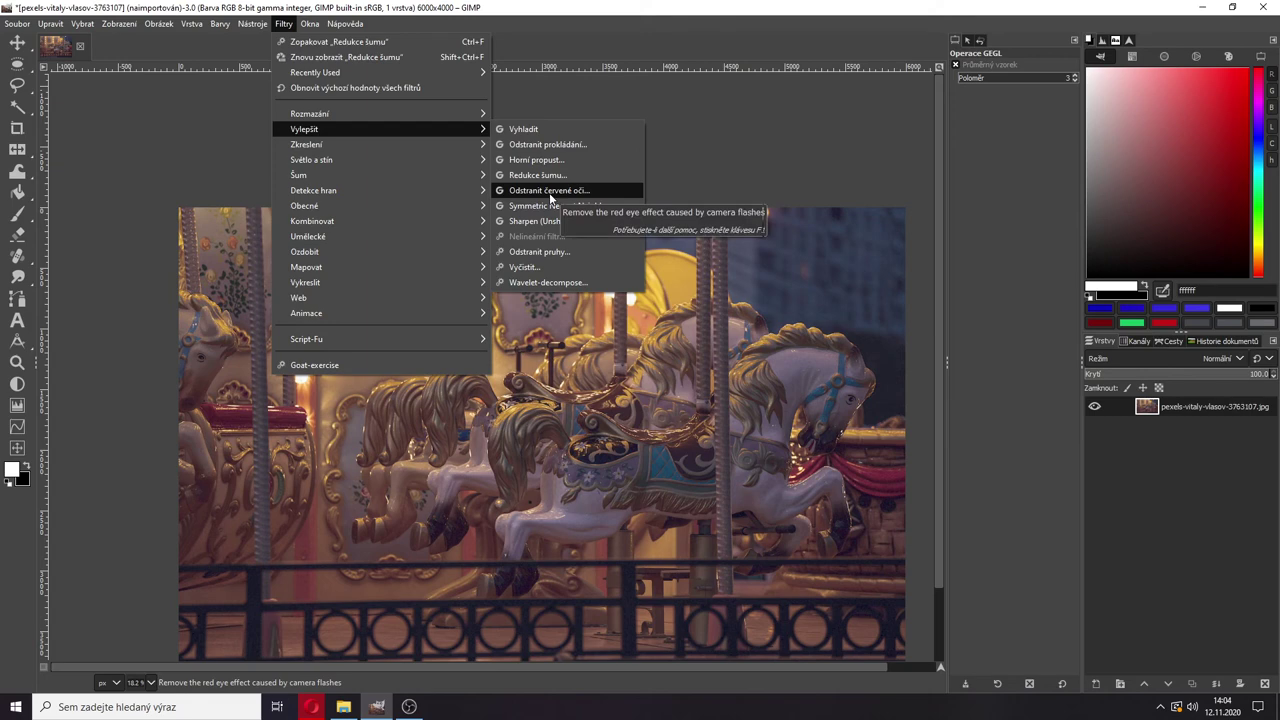
click(604, 97)
- Examine the wall and the dark spot beside the red-edged lamp column at different magnifications
scroll(562, 315, down, 2)
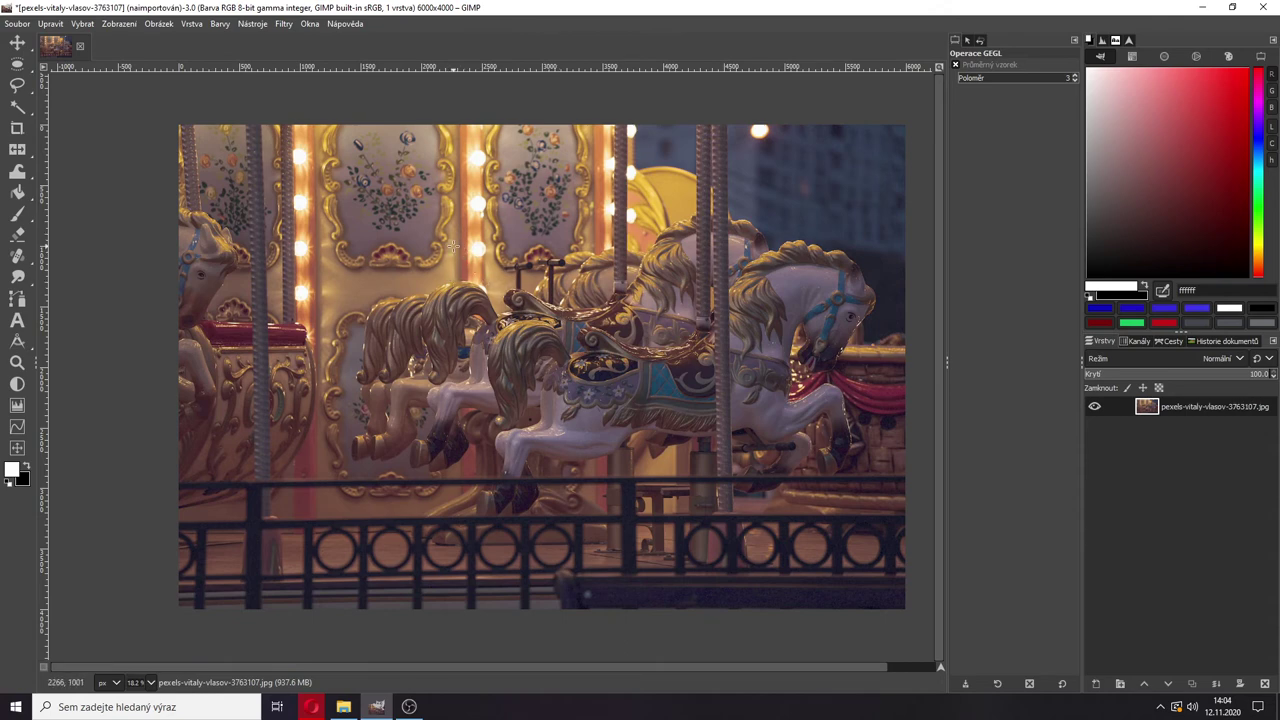
scroll(440, 303, up, 1)
scroll(447, 231, up, 3)
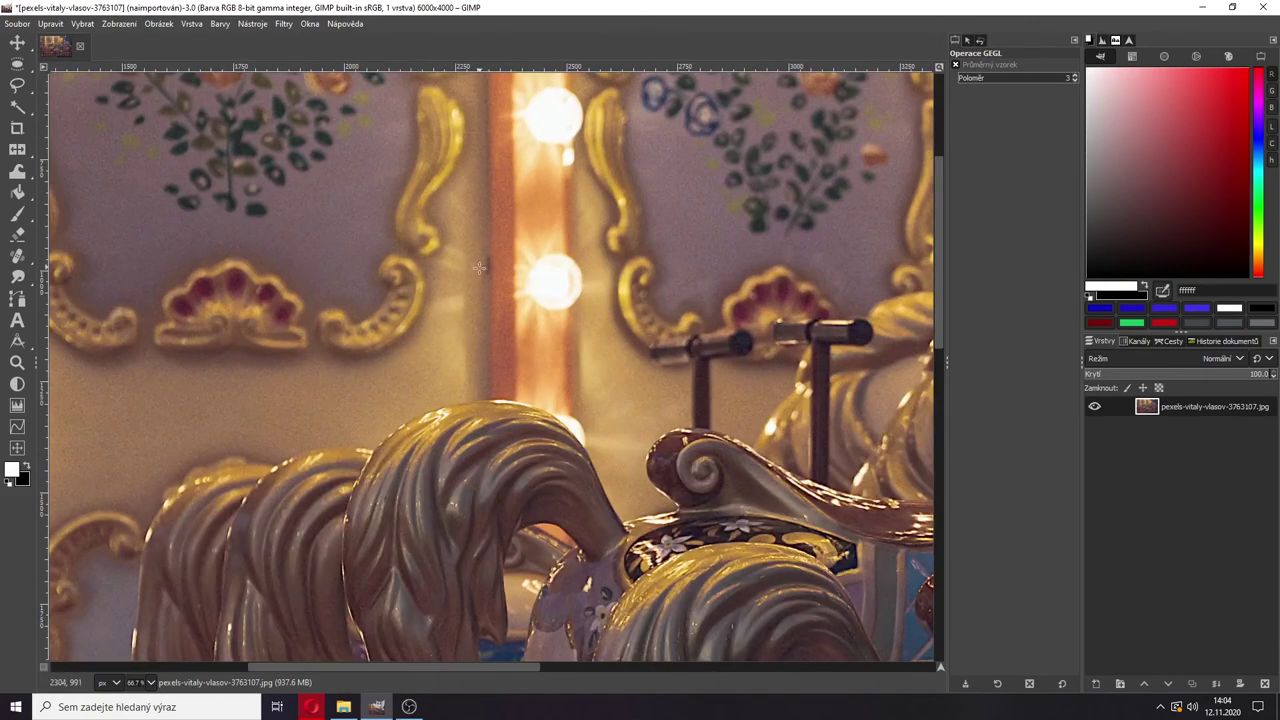
scroll(484, 268, up, 2)
scroll(485, 260, up, 1)
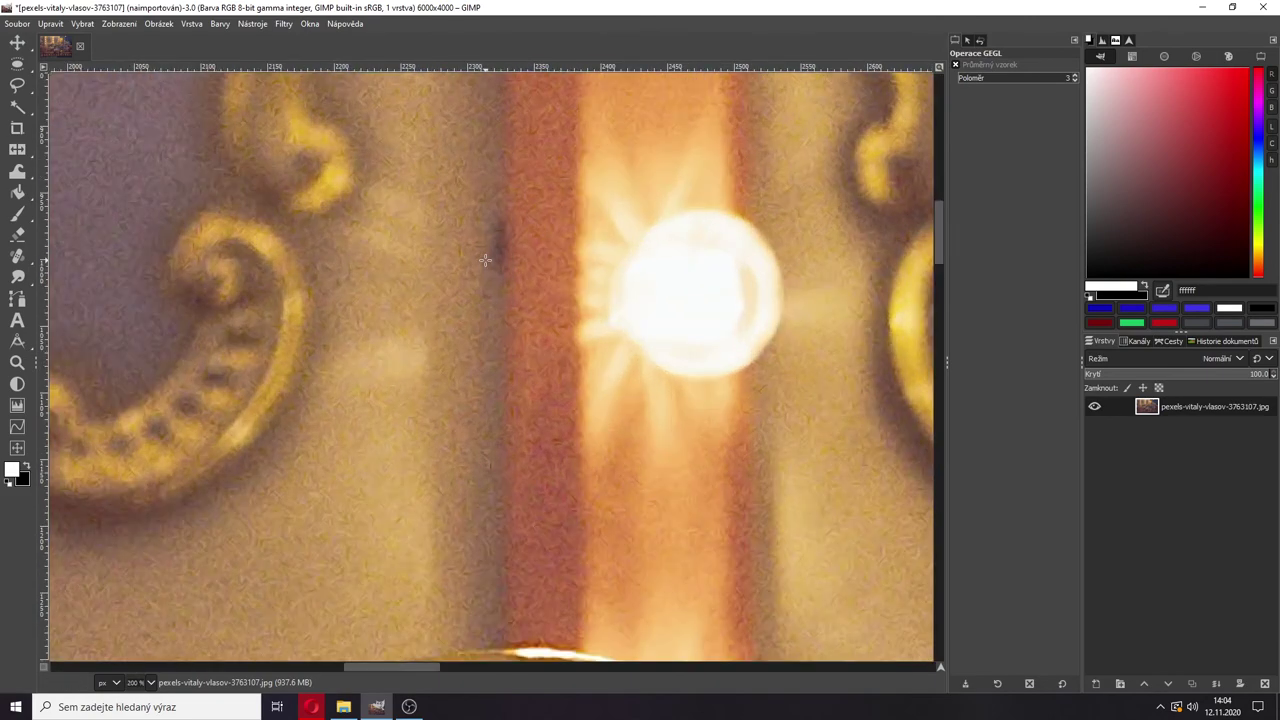
scroll(485, 260, down, 1)
scroll(485, 260, up, 1)
scroll(485, 260, down, 1)
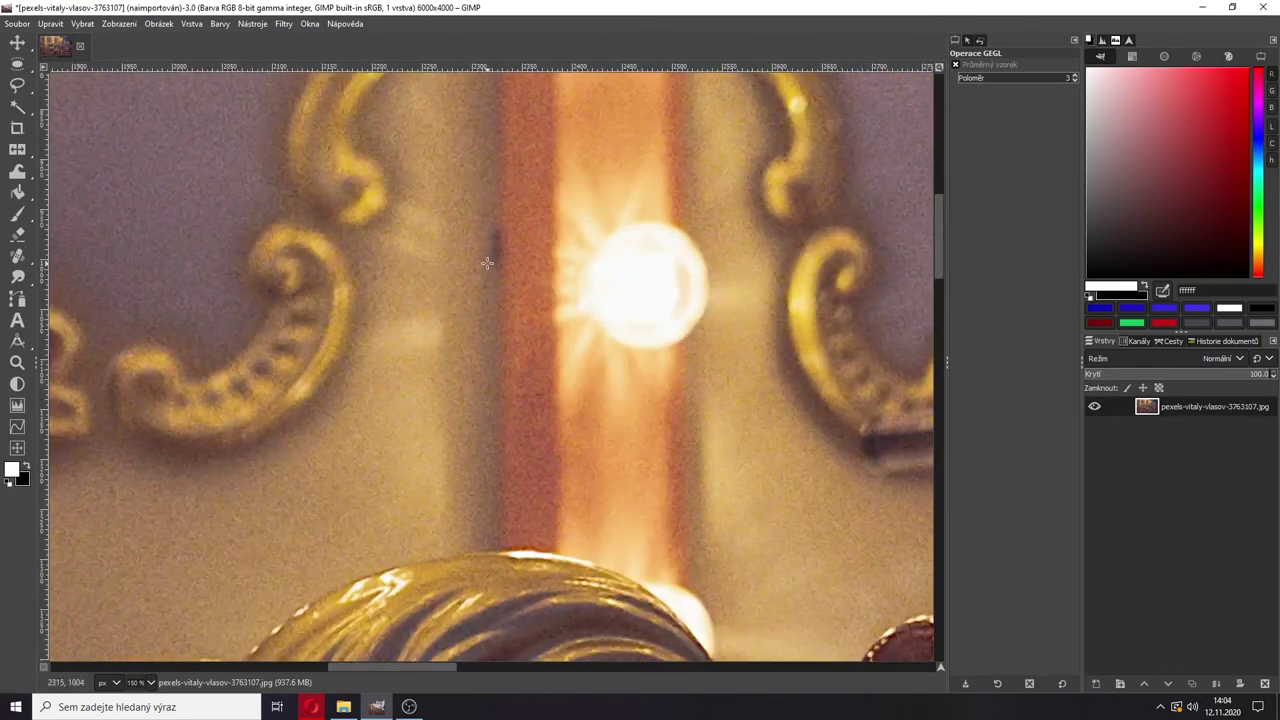
scroll(485, 260, down, 2)
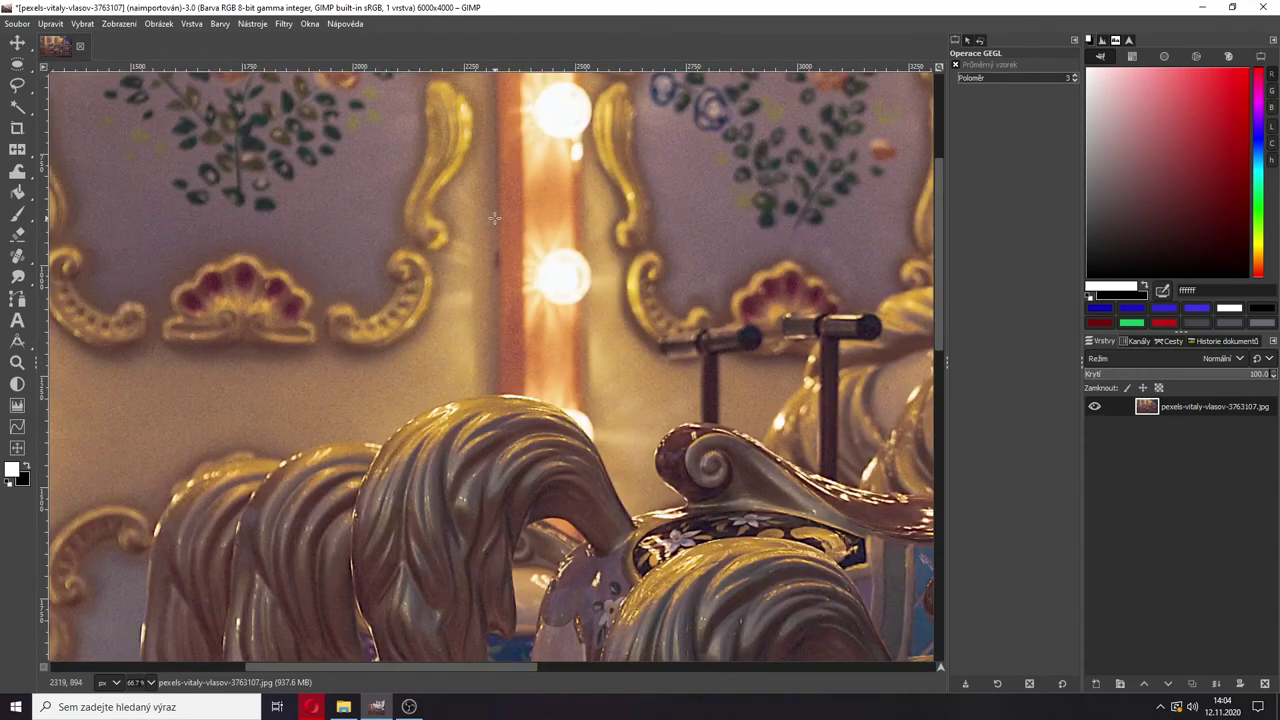
scroll(493, 248, down, 1)
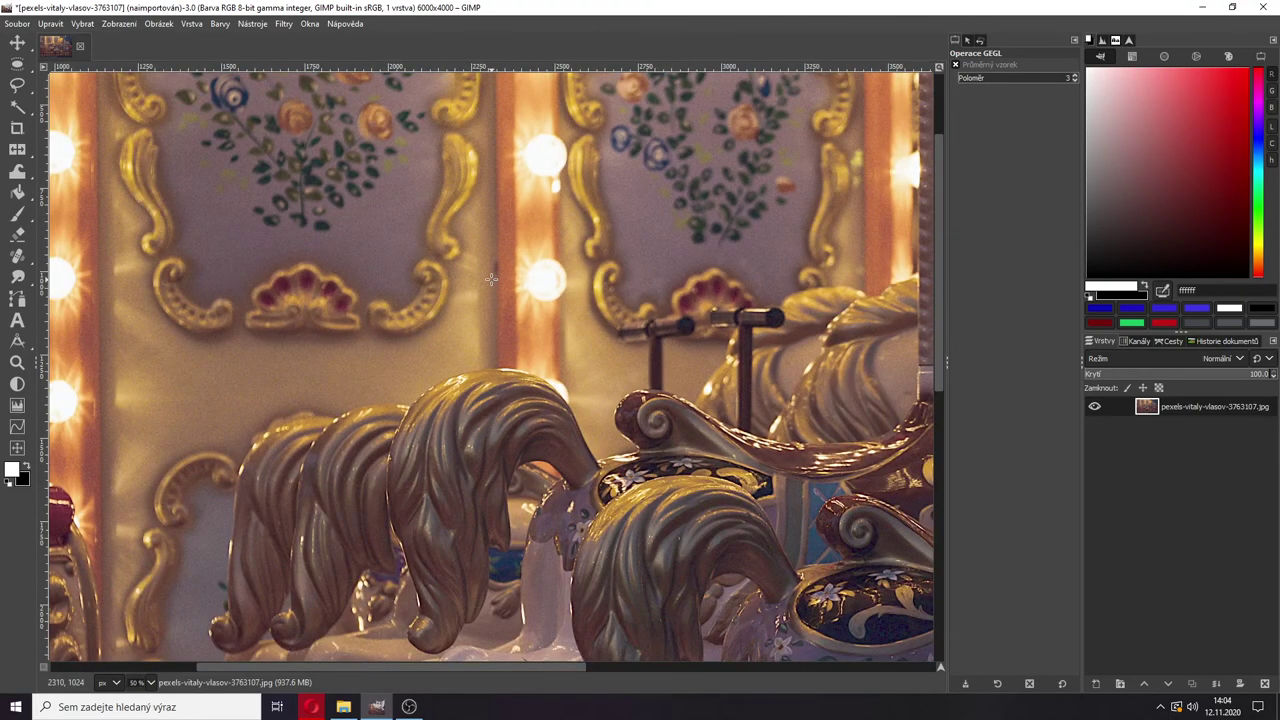
scroll(498, 252, up, 2)
scroll(500, 255, up, 1)
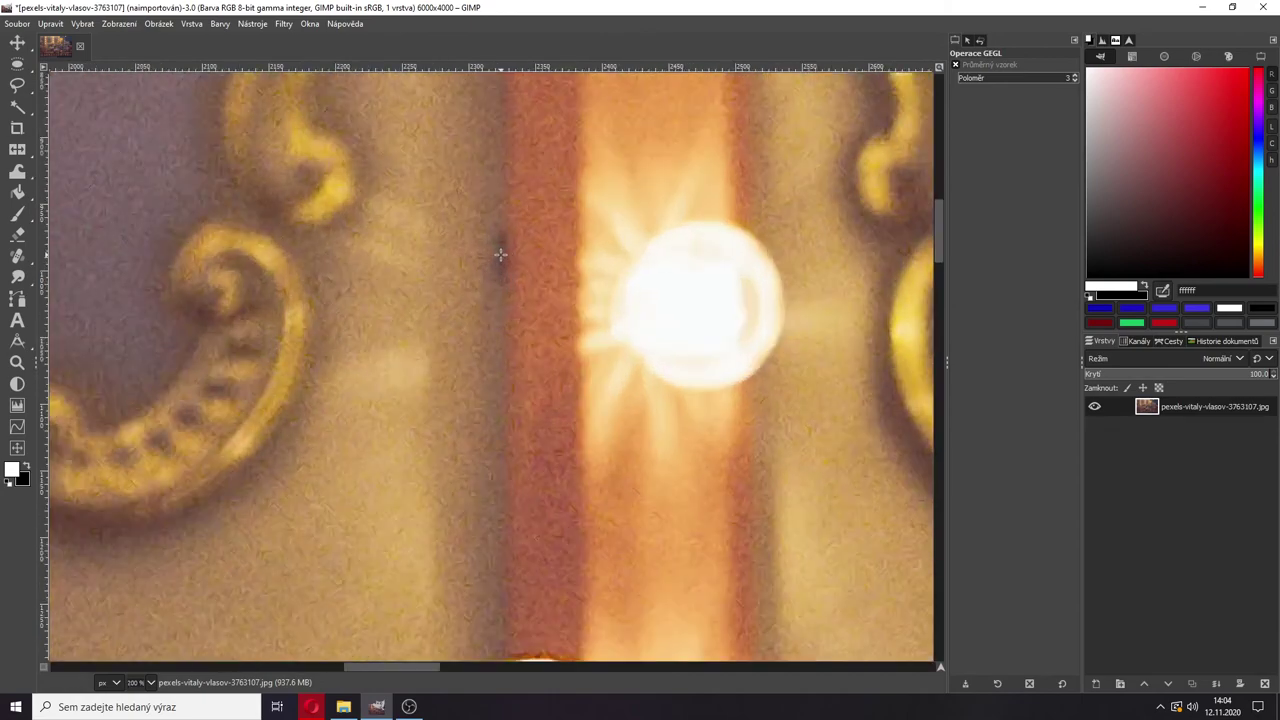
scroll(497, 252, down, 2)
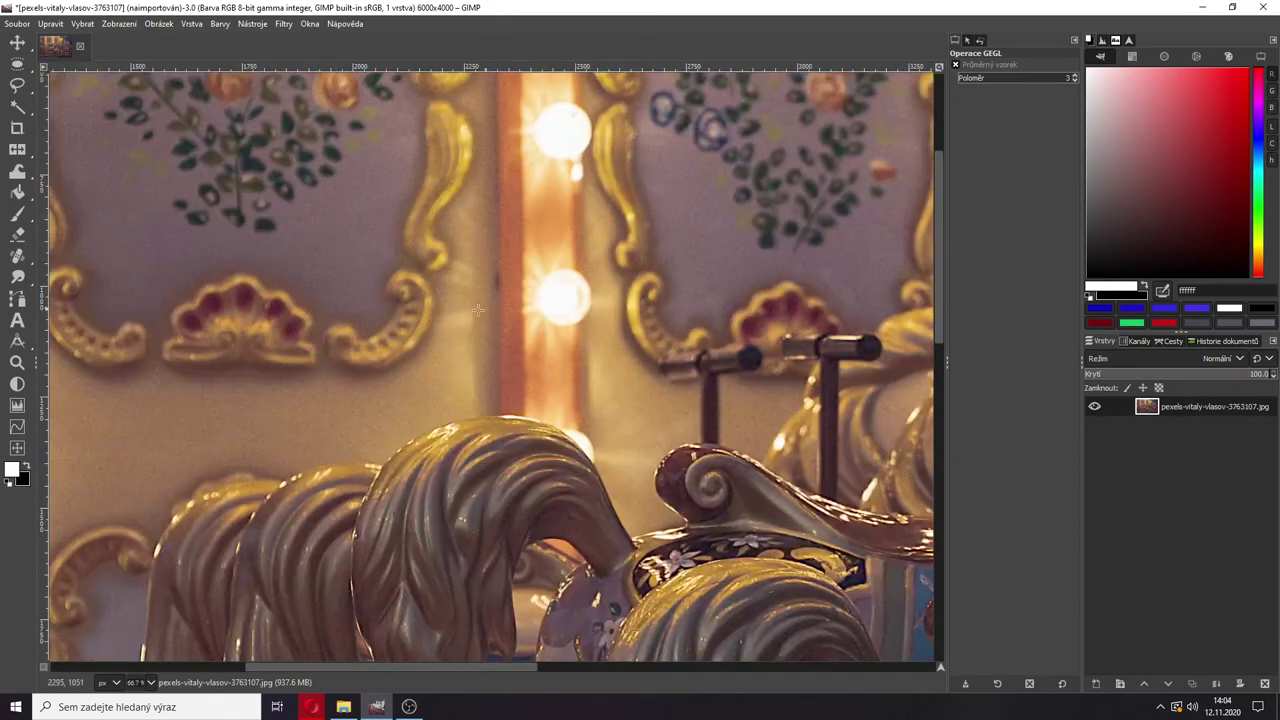
- Clone clean wall from just above over the dark spot beside the red-edged lamp column, using a brush size of 45
click(16, 257)
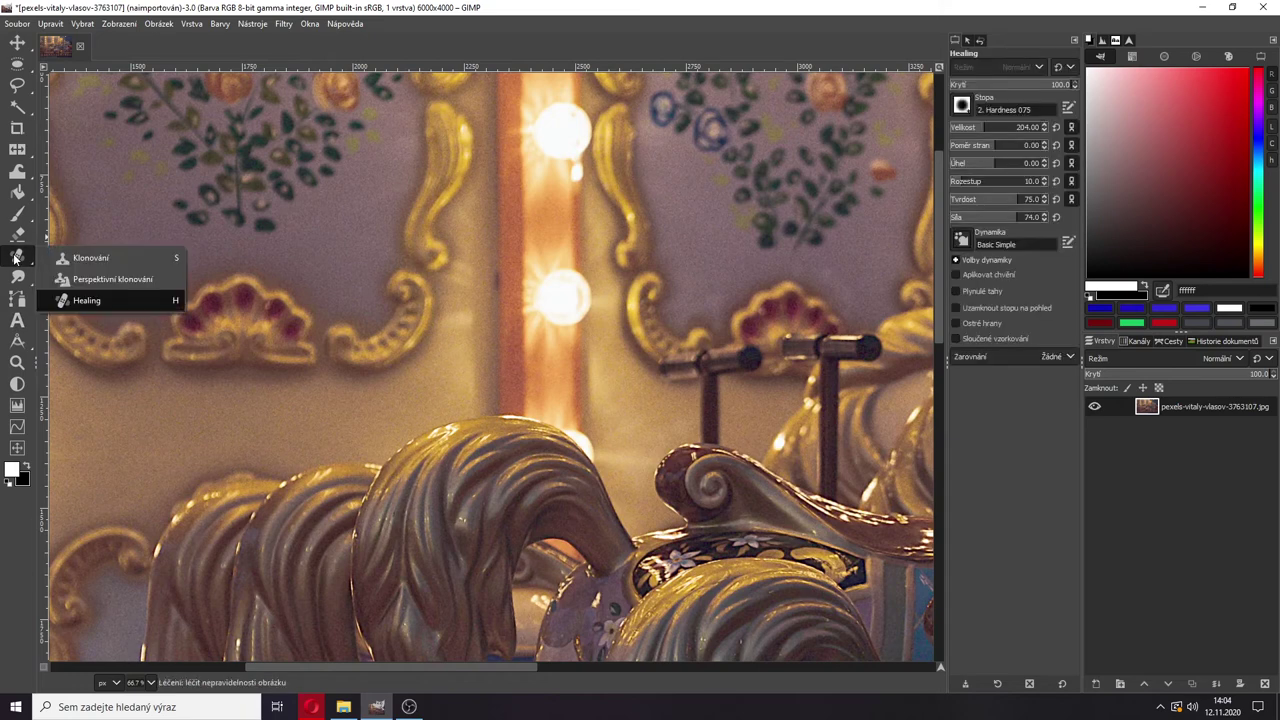
click(86, 257)
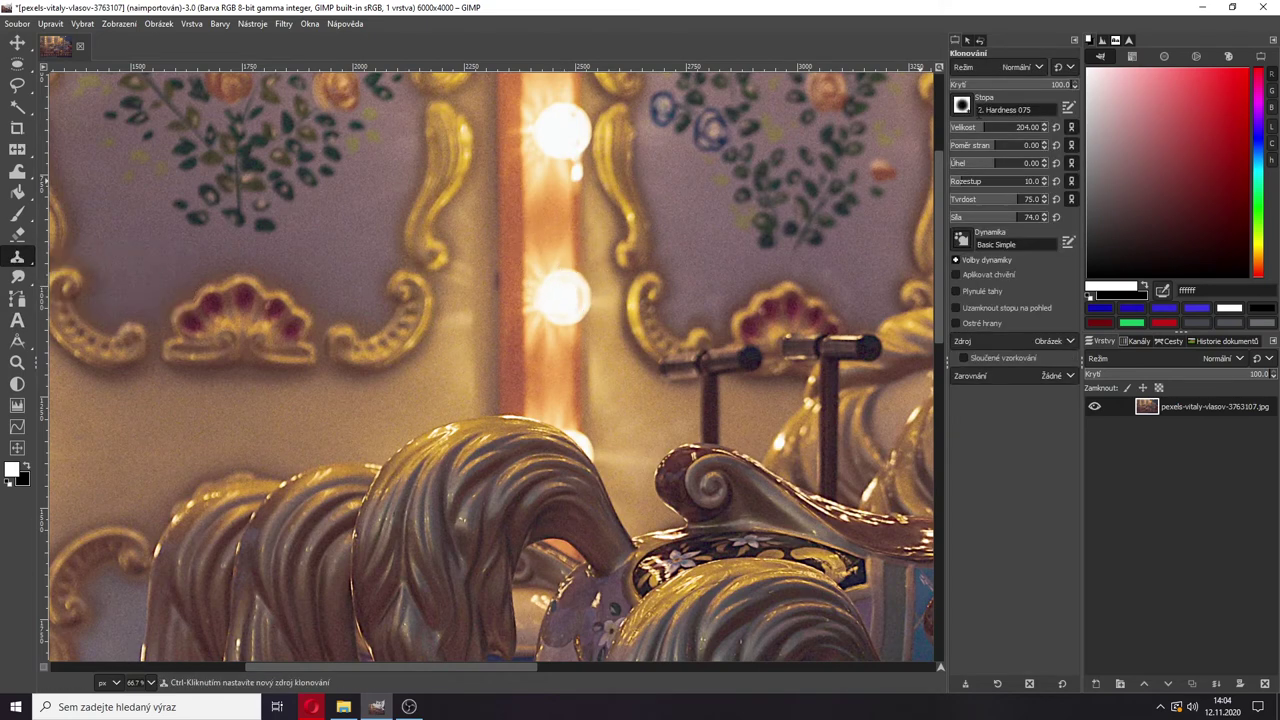
click(968, 128)
key(ctrl)
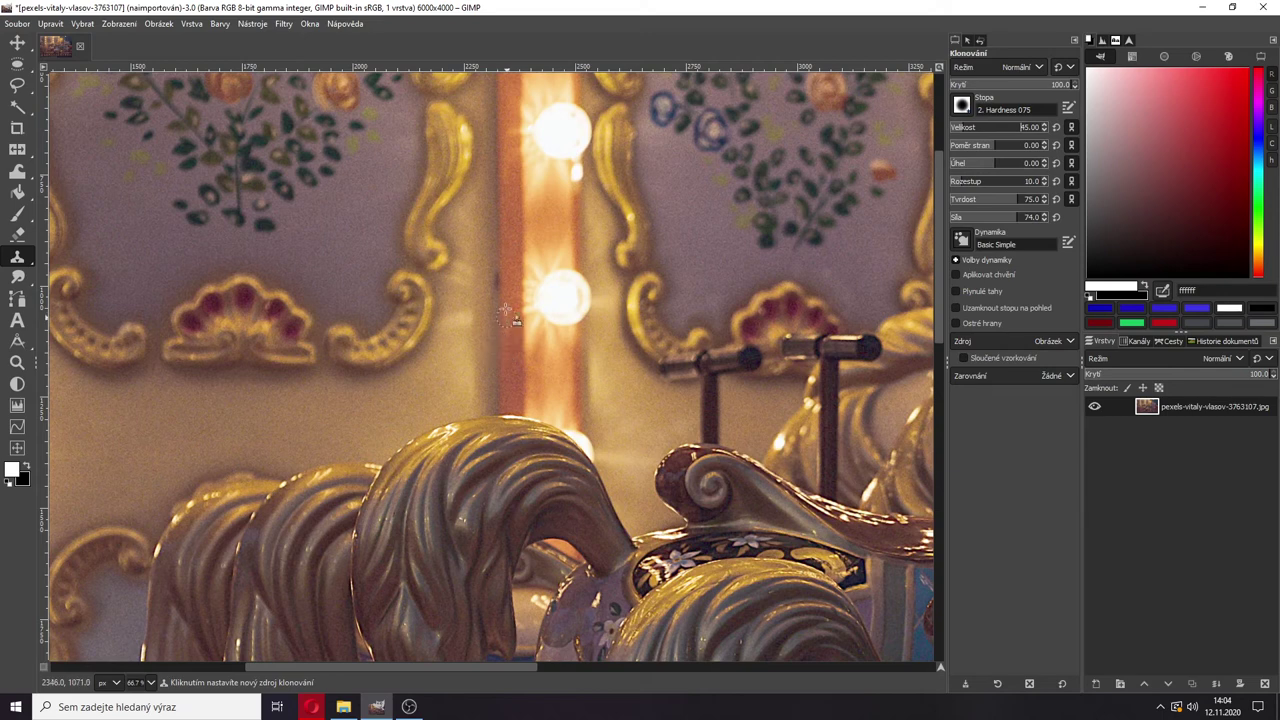
ctrl+click(497, 235)
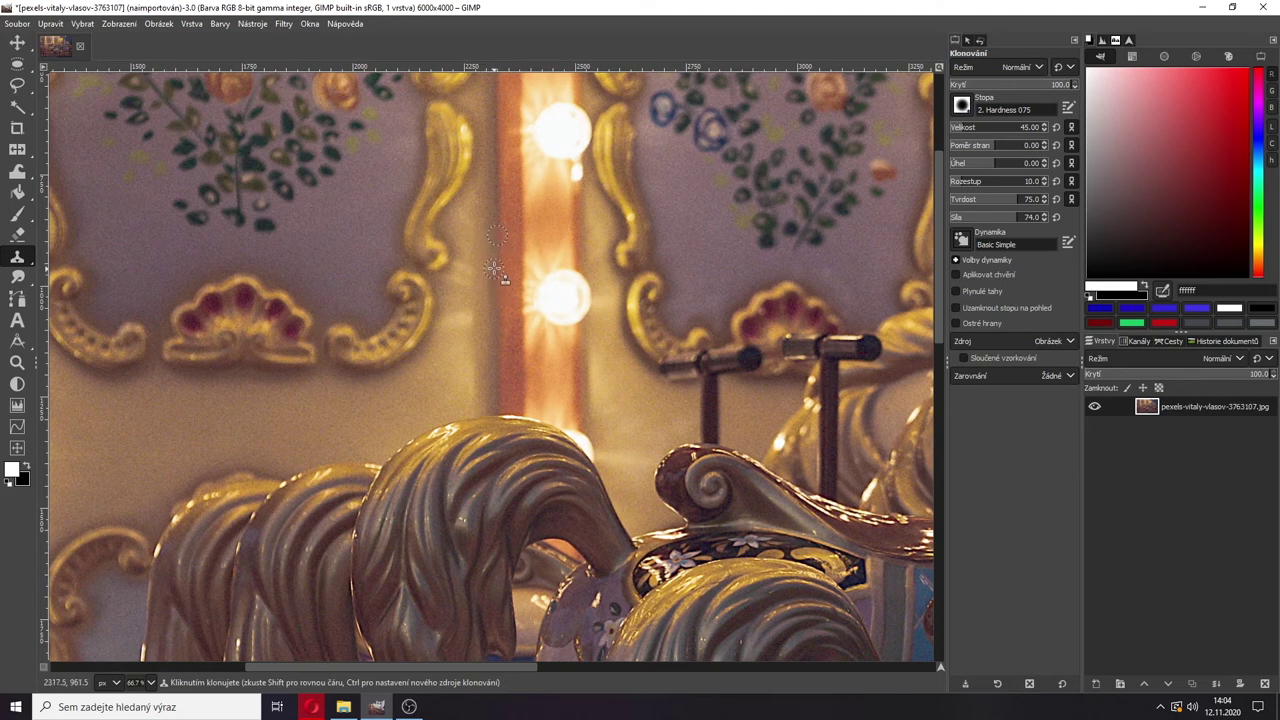
- Examine the retouched wall beside the lamp column up close and across the whole carousel photo
ctrl+scroll(576, 244, down, 2)
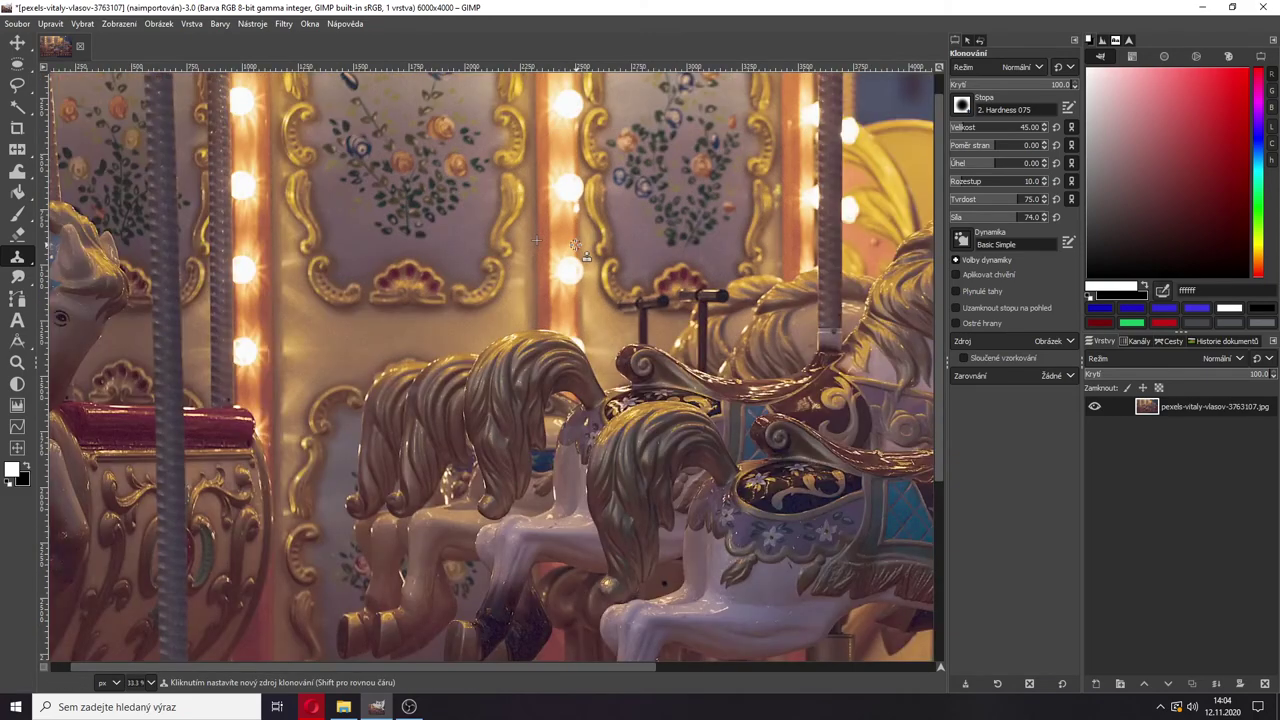
ctrl+scroll(576, 244, down, 1)
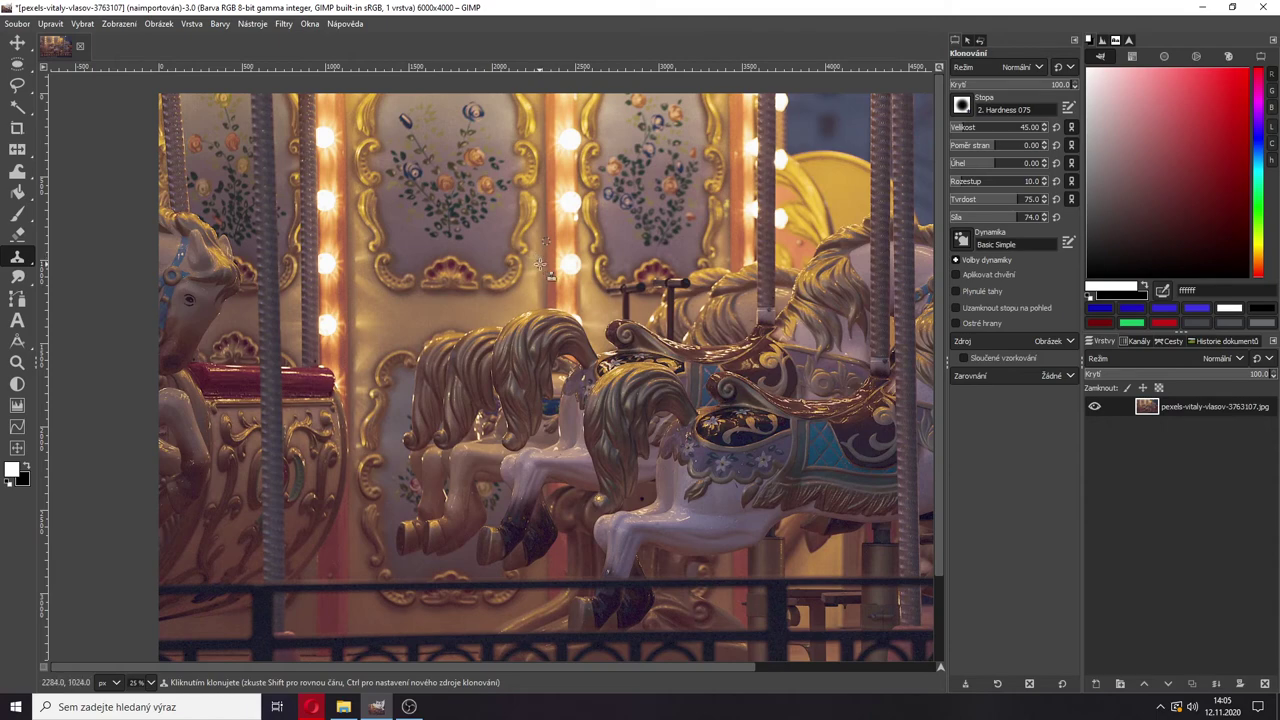
ctrl+scroll(541, 263, up, 4)
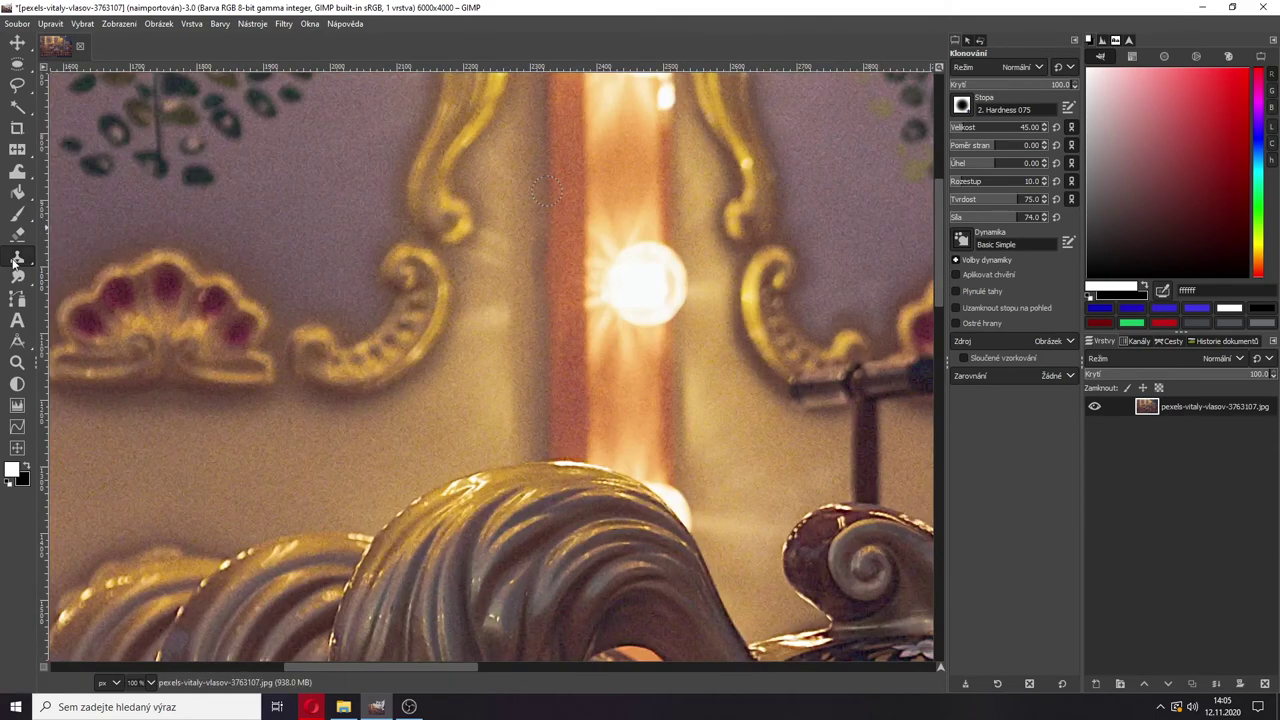
mouse_move(13, 260)
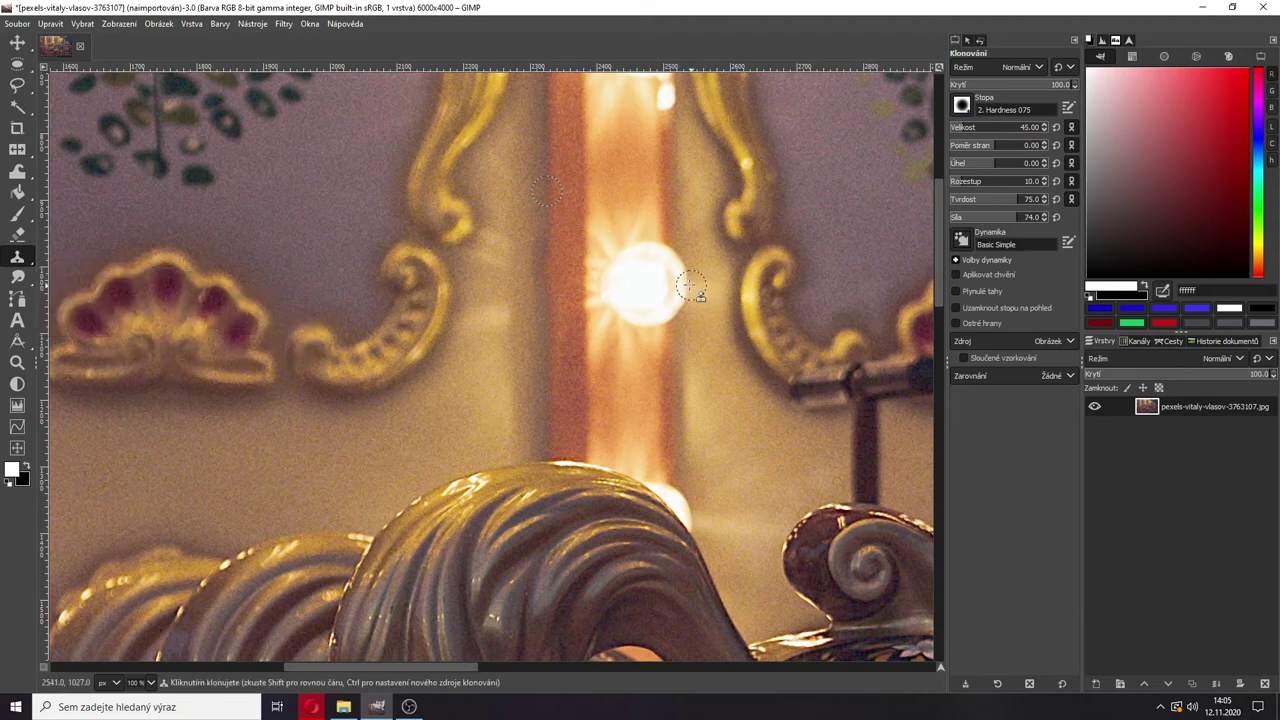
ctrl+scroll(700, 290, down, 4)
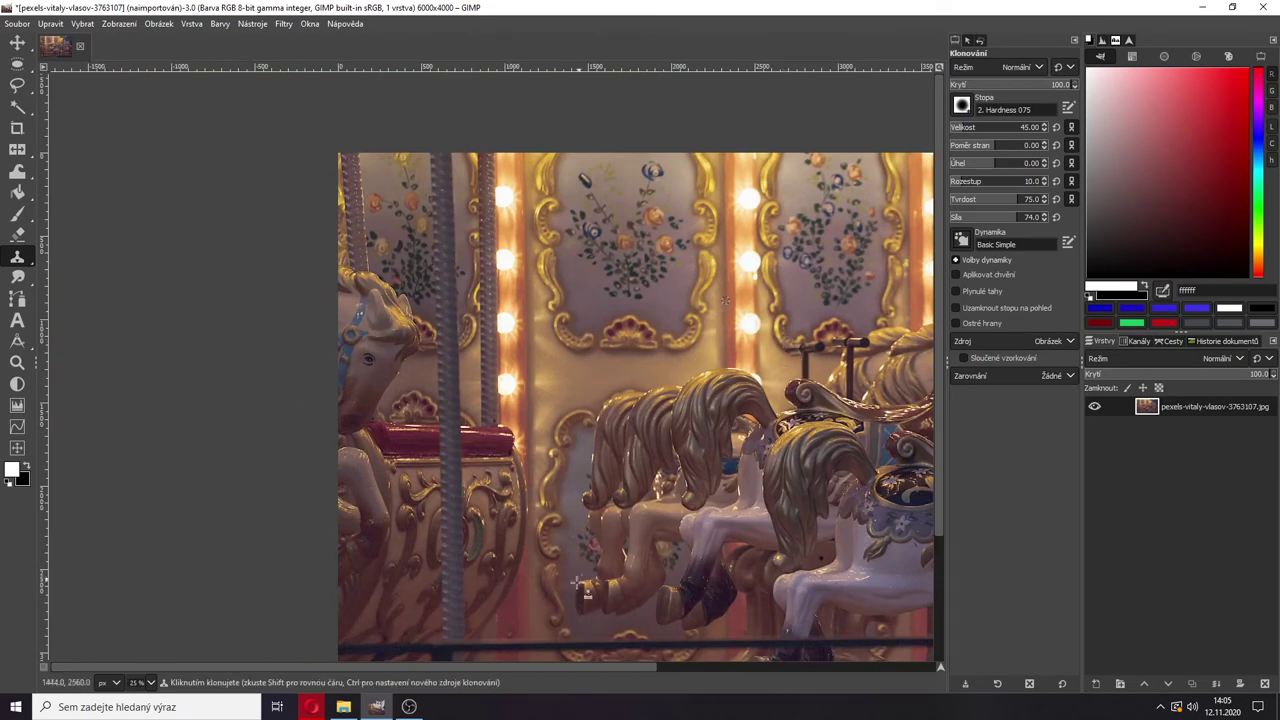
scroll(590, 666, right, 5)
ctrl+scroll(557, 462, down, 1)
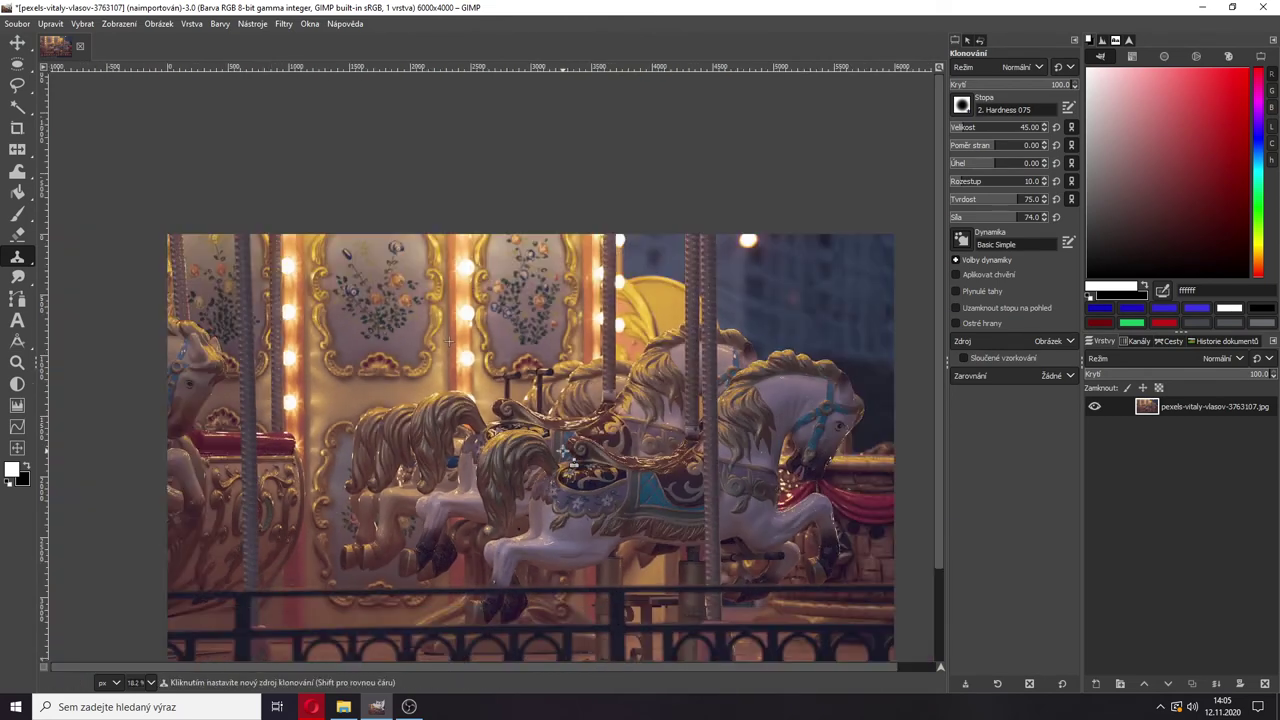
scroll(557, 462, down, 2)
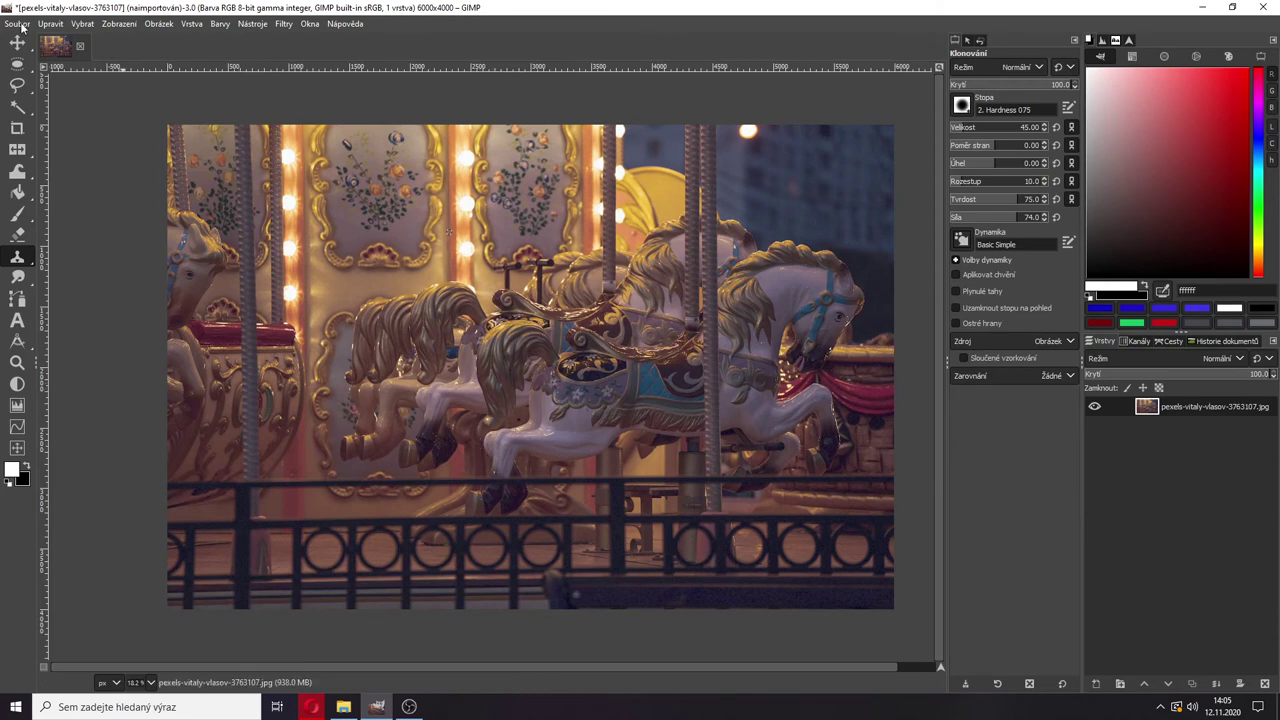
- Close the carousel photo without saving and open pexels-pixabay-235725.jpg from the Materials folder, converting it to the built-in sRGB profile
click(80, 45)
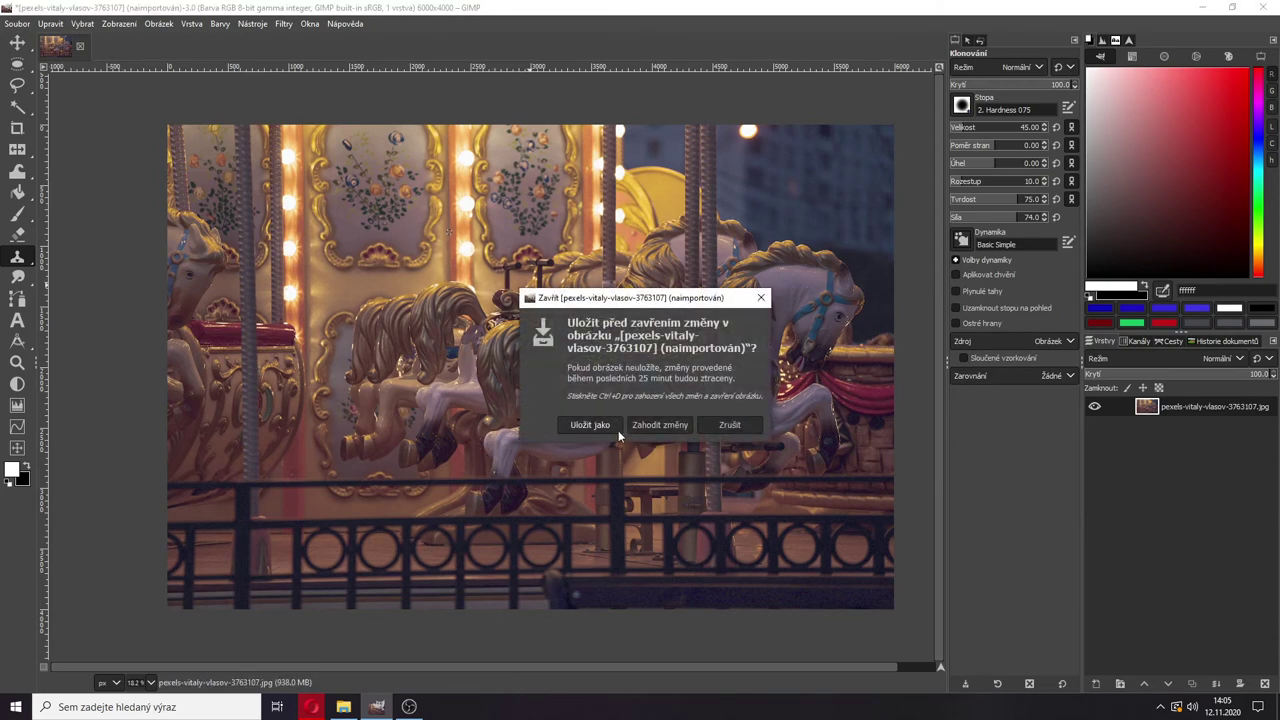
click(649, 425)
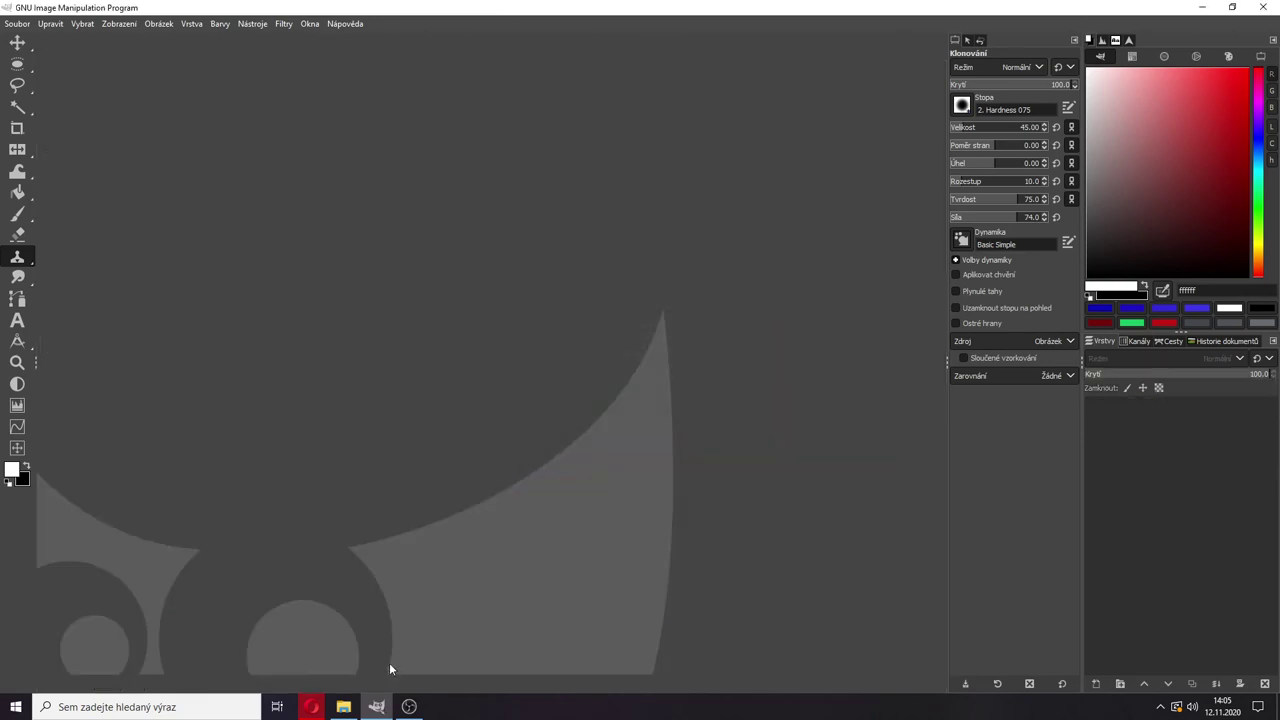
click(343, 706)
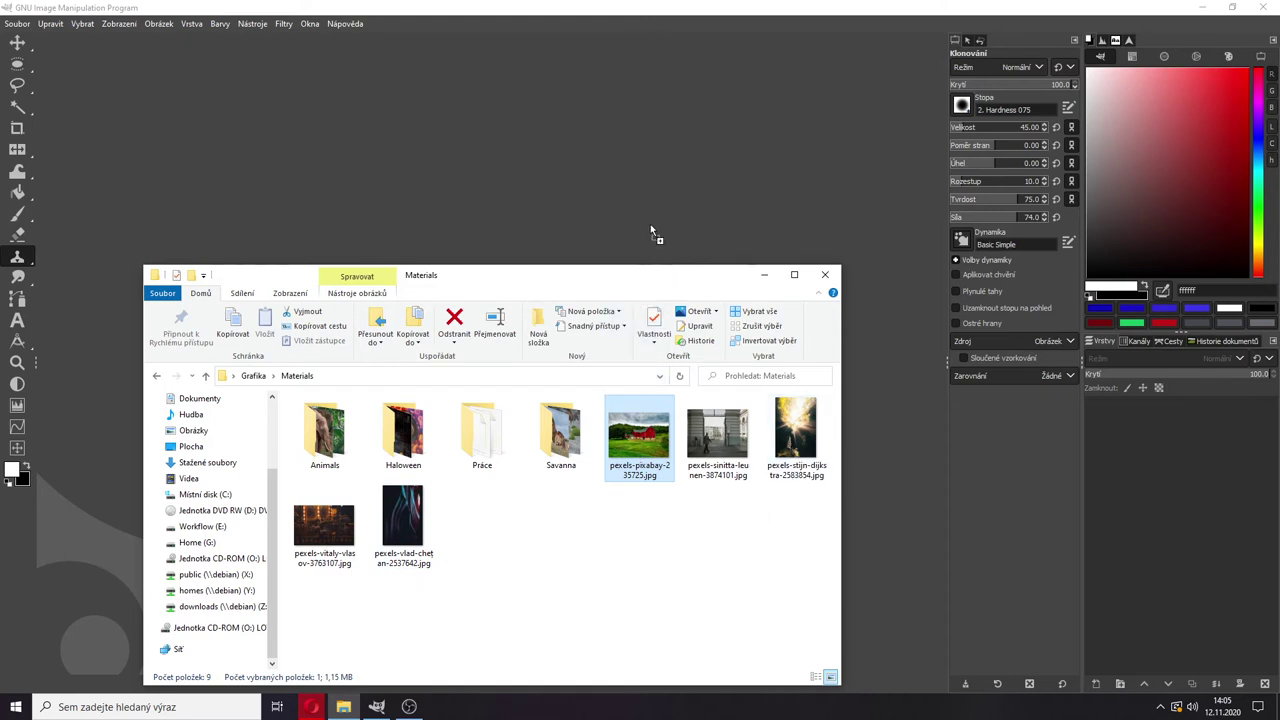
click(768, 276)
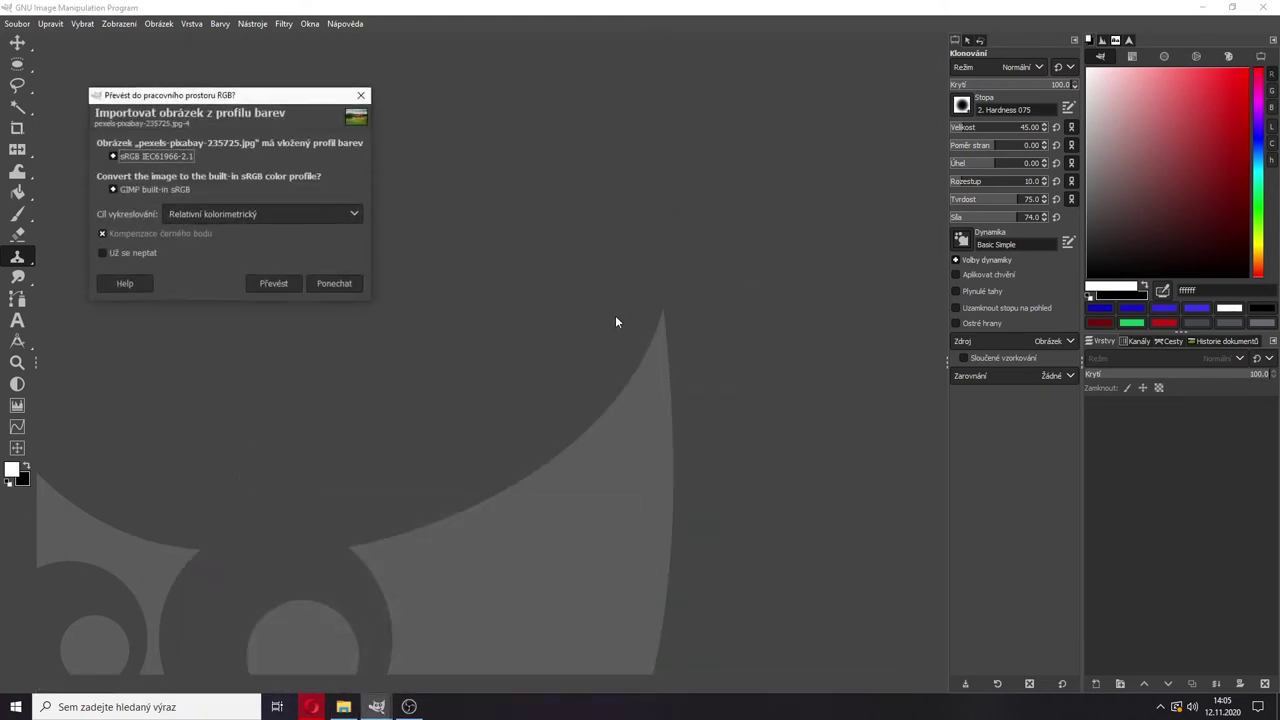
click(272, 283)
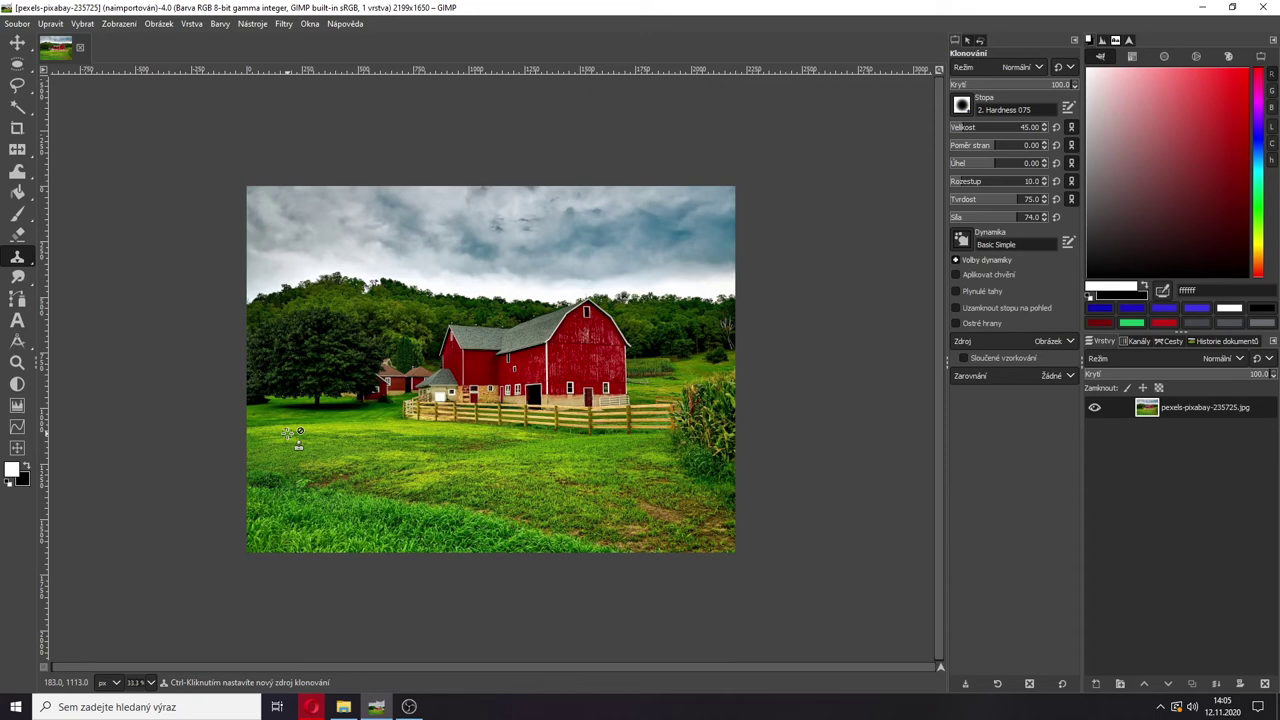
click(220, 24)
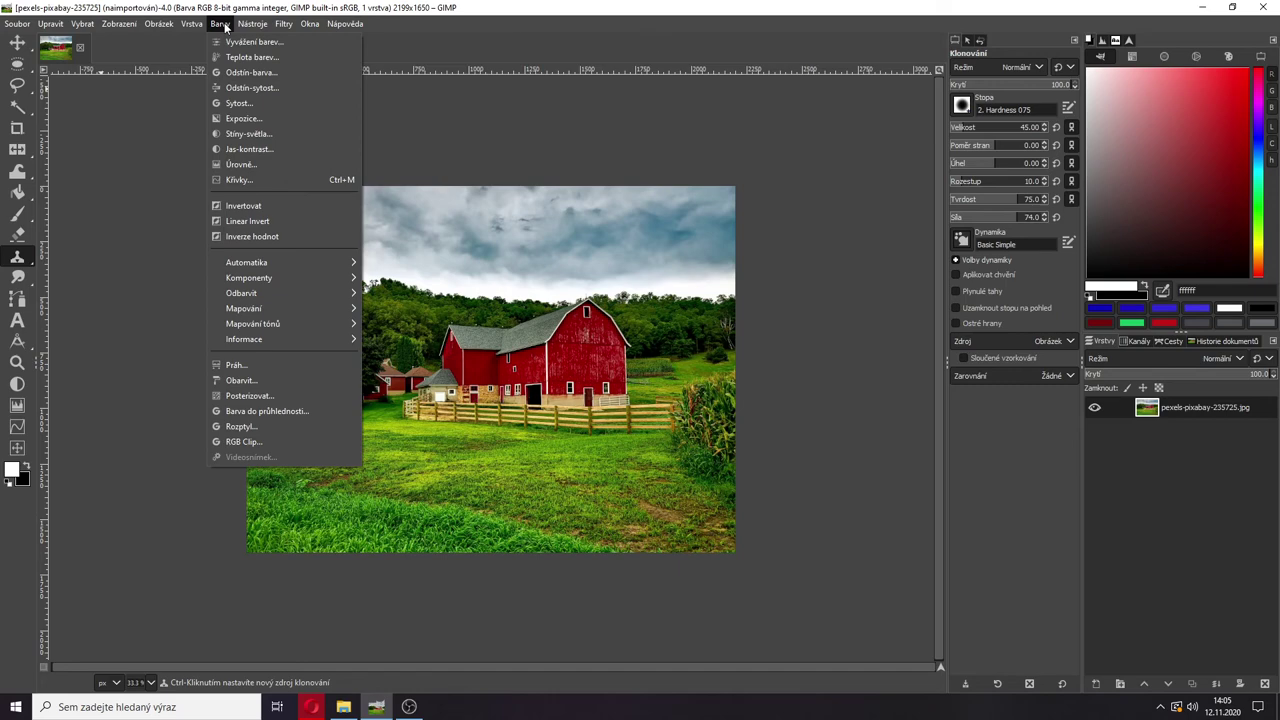
mouse_move(201, 24)
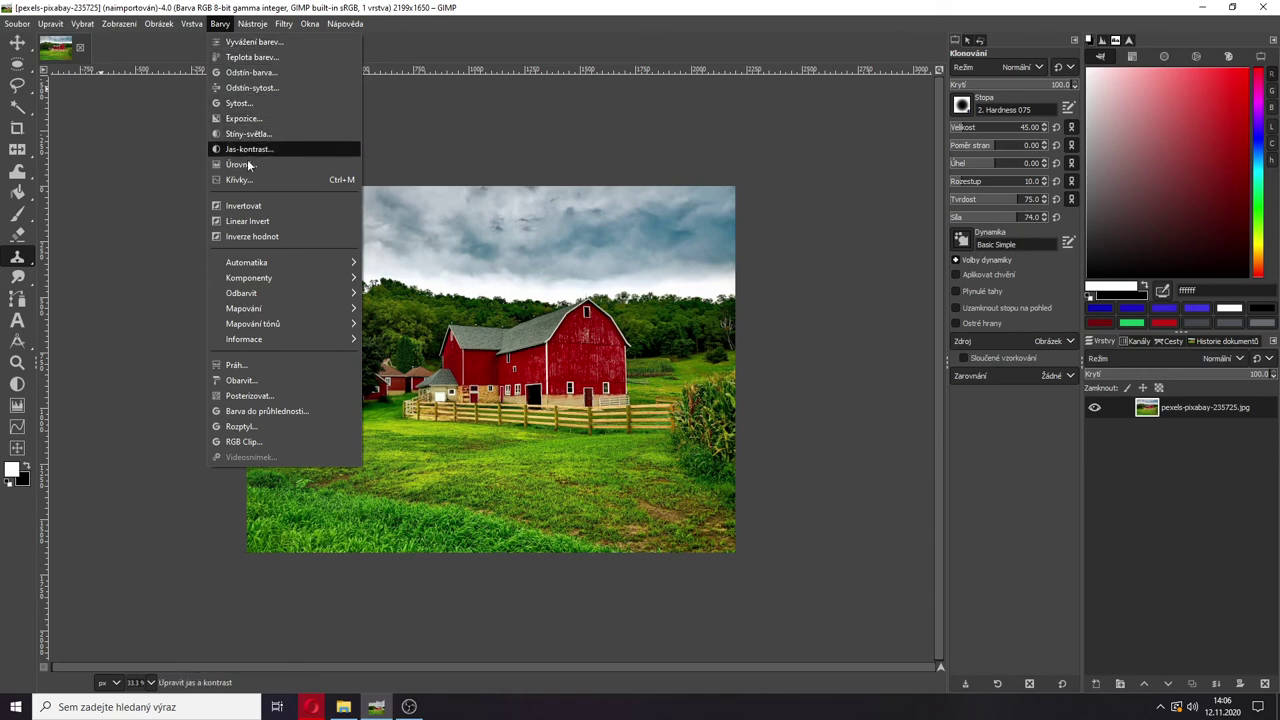
click(240, 180)
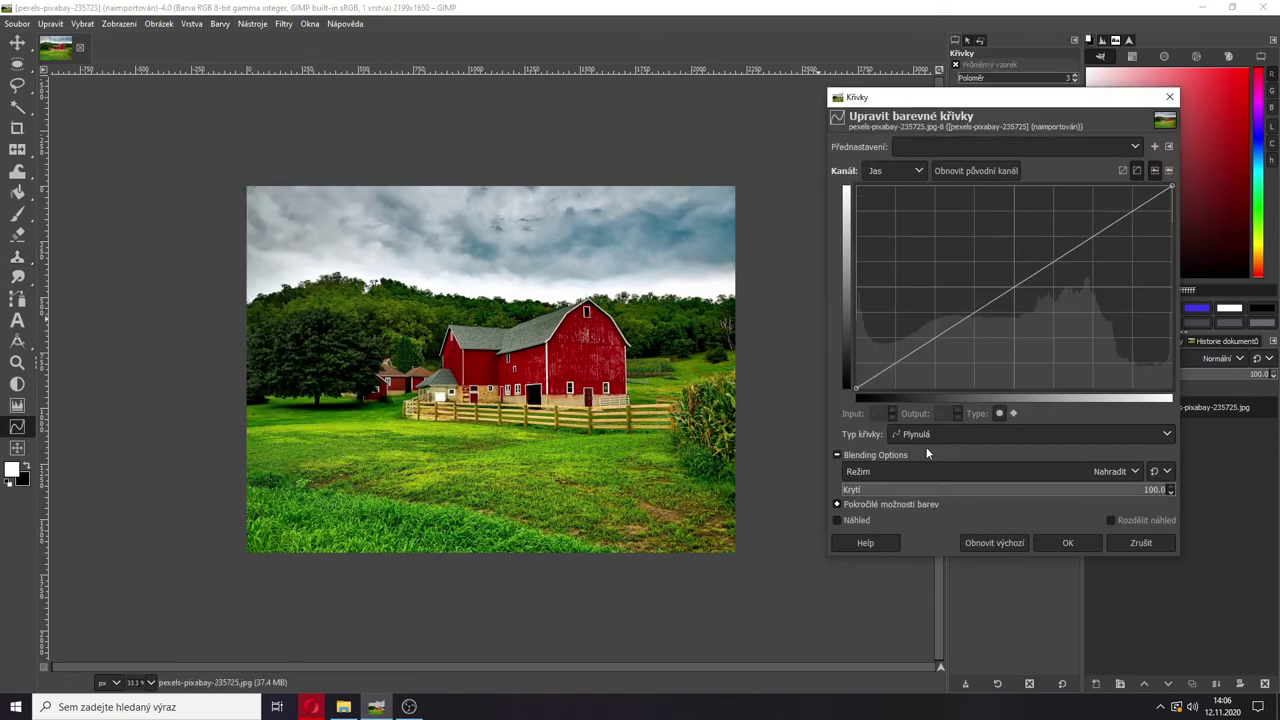
click(855, 515)
click(855, 505)
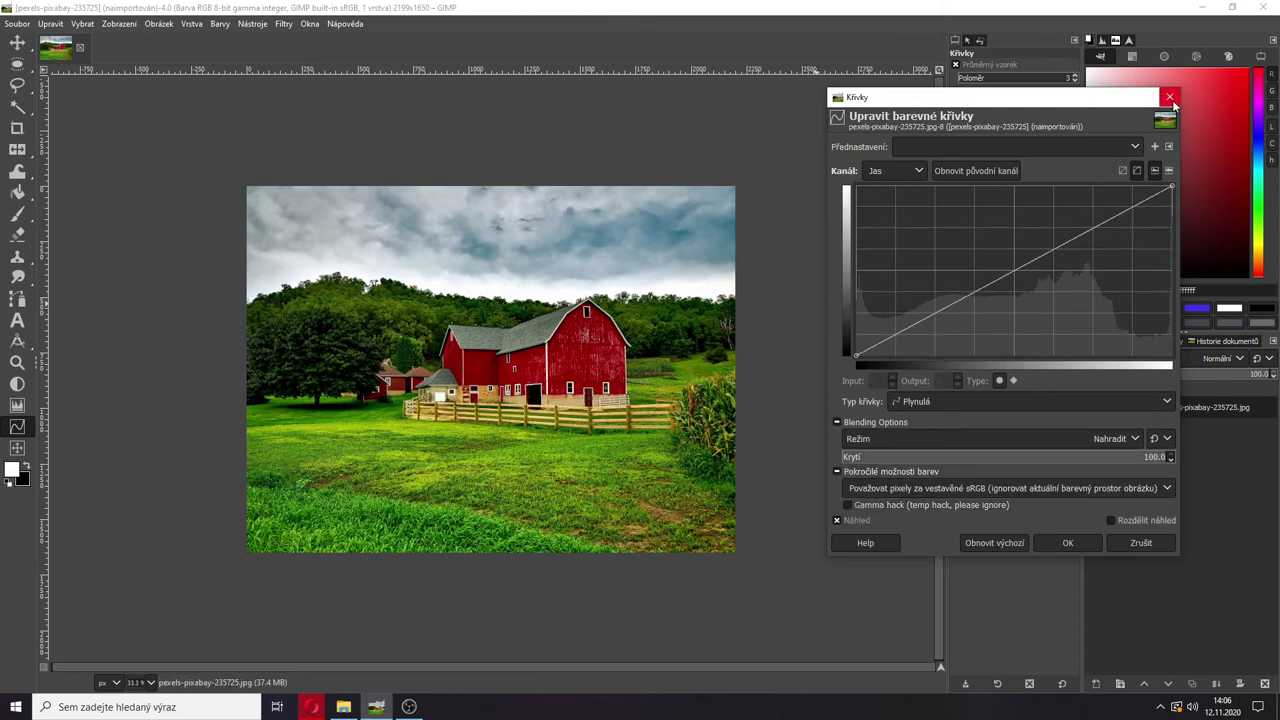
click(1169, 98)
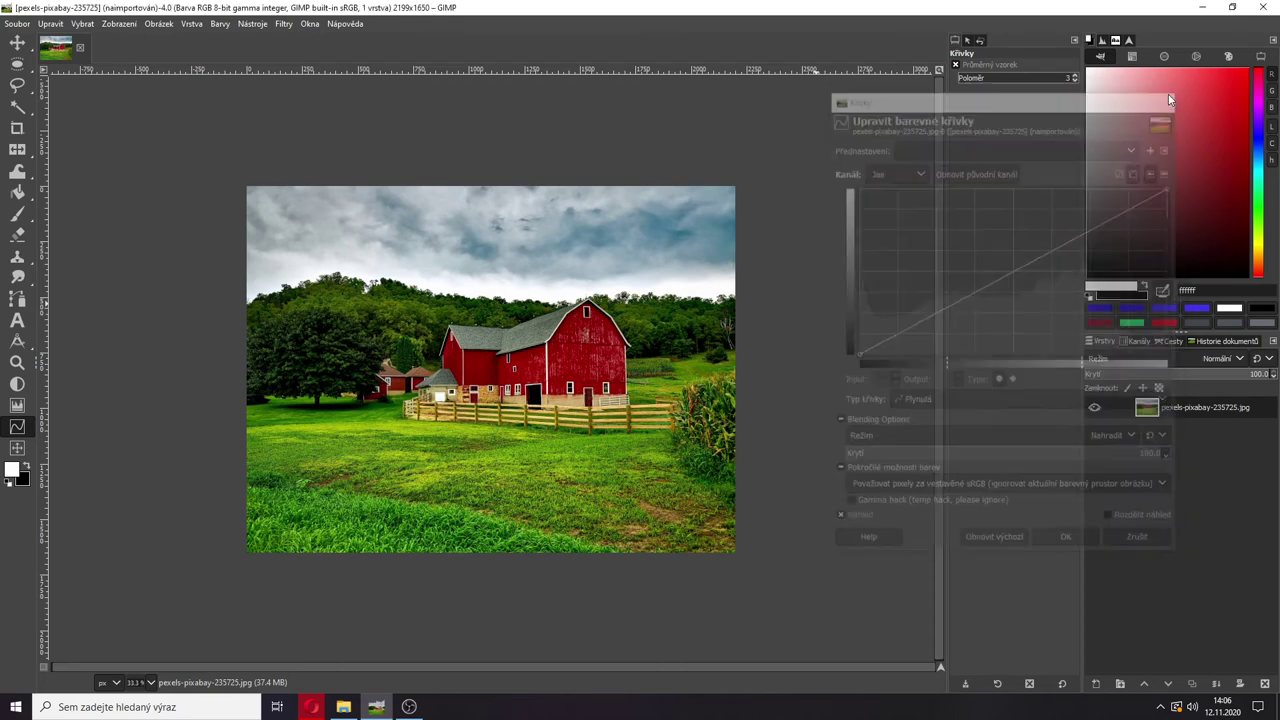
- Try brightening the barn photo's midtones to 1.19 in Levels (Úrovně), and discard the adjustment
click(218, 27)
mouse_move(188, 25)
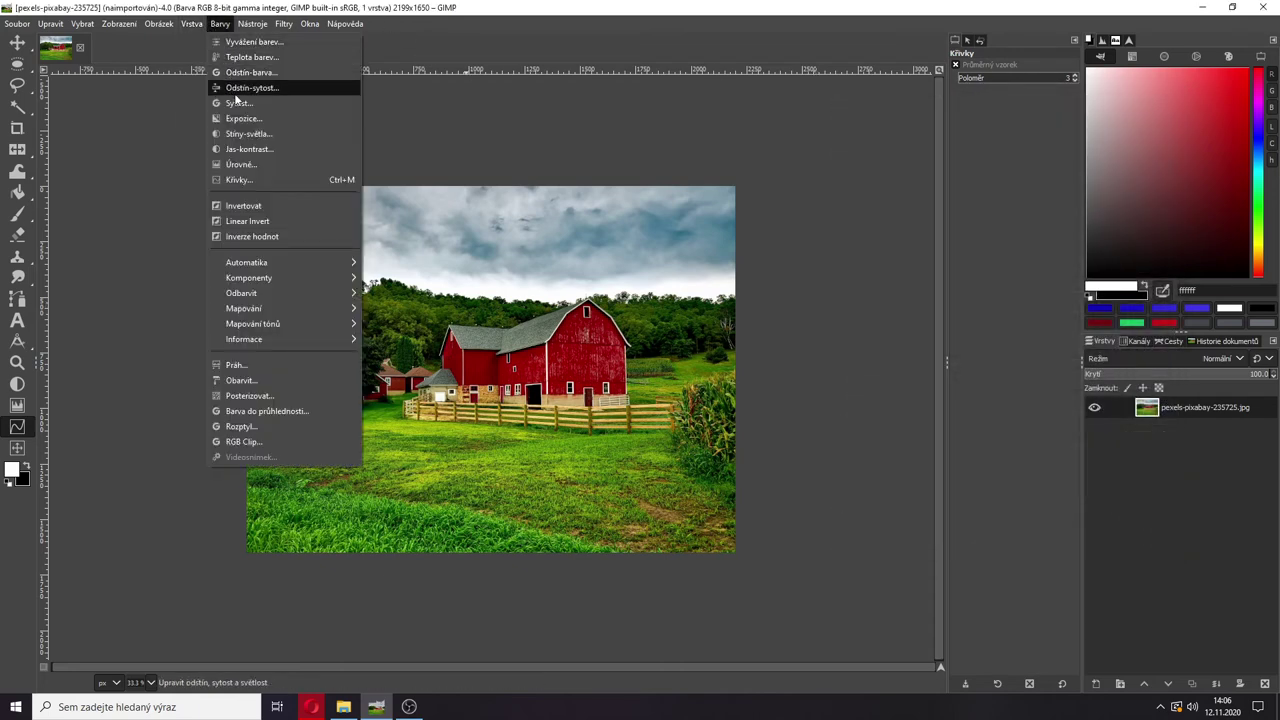
click(240, 164)
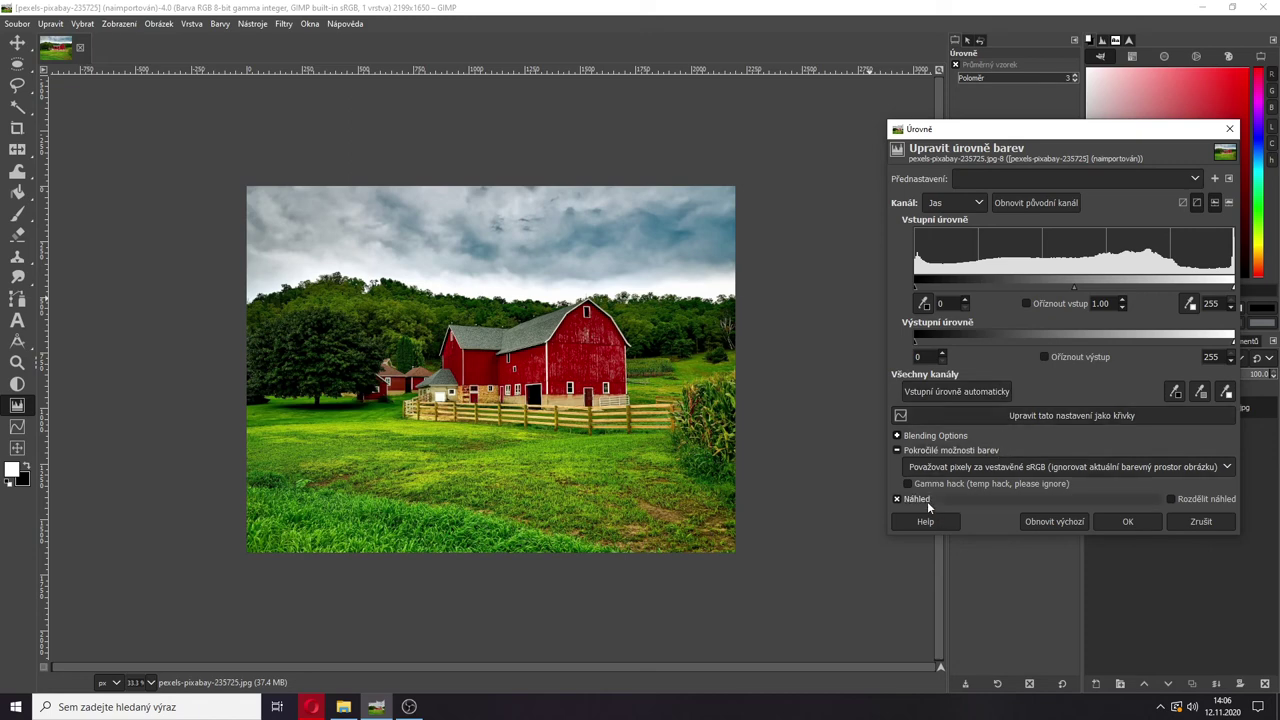
click(933, 392)
click(933, 392)
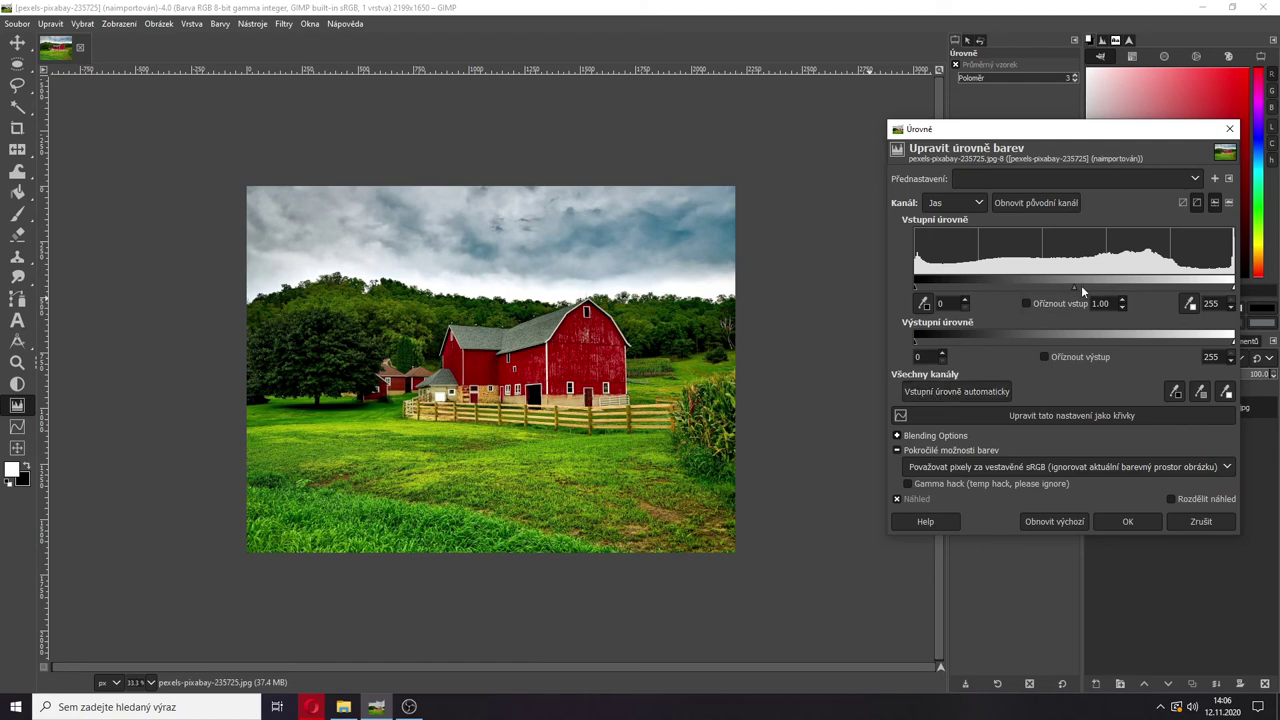
mouse_move(1071, 286)
mouse_down()
mouse_move(1051, 284)
mouse_move(1063, 285)
mouse_up()
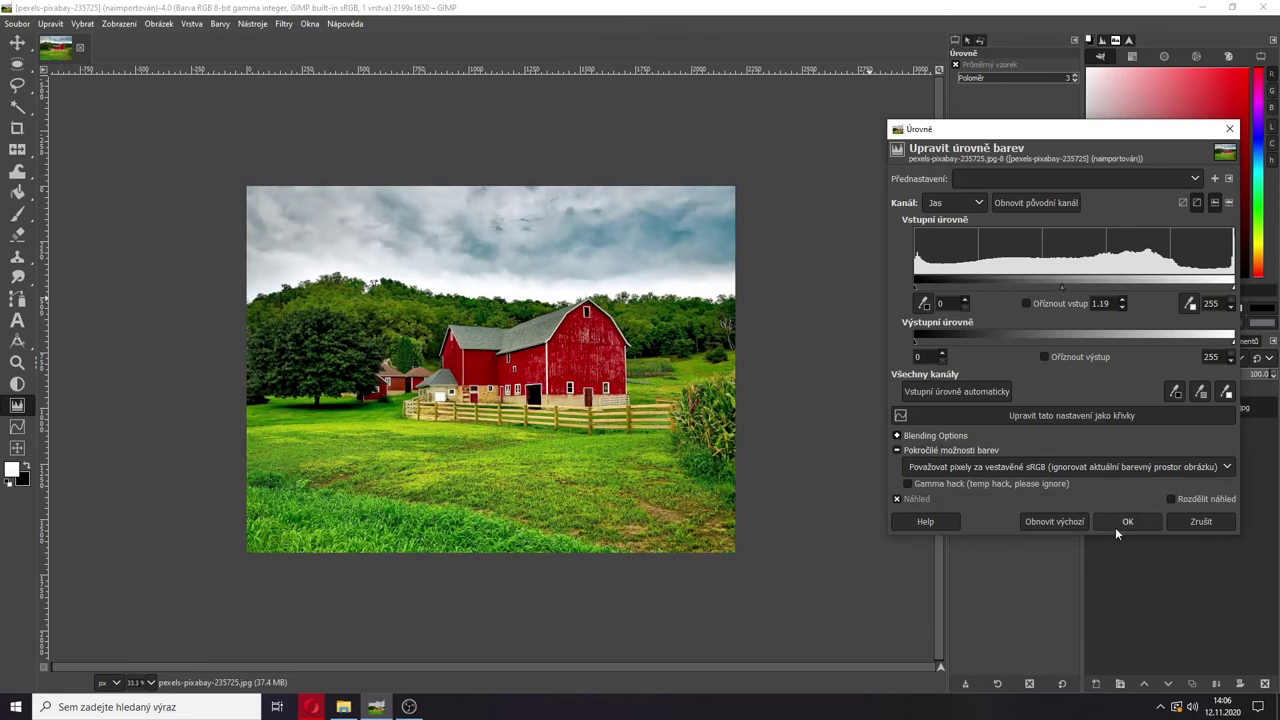
click(1200, 521)
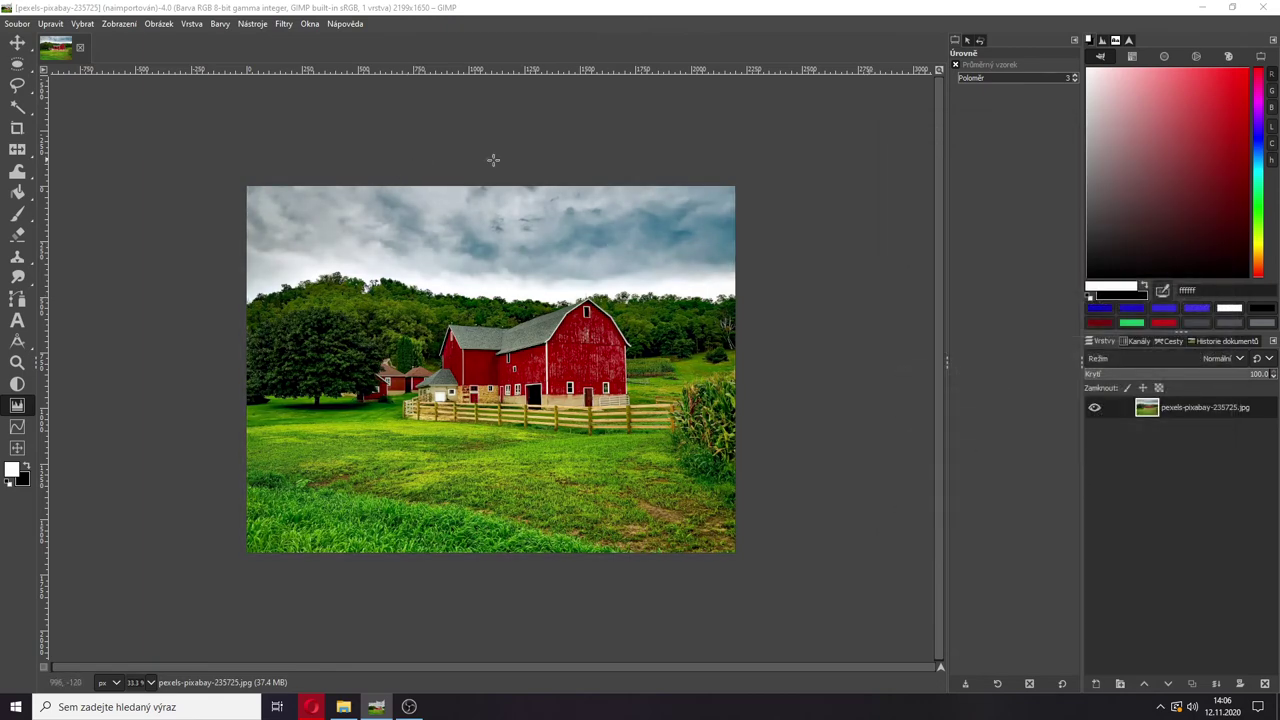
- Reduce the barn photo's saturation (Sytost) to a scale of 0.810, compare it with the original in a split preview, and apply it
click(198, 24)
mouse_move(214, 23)
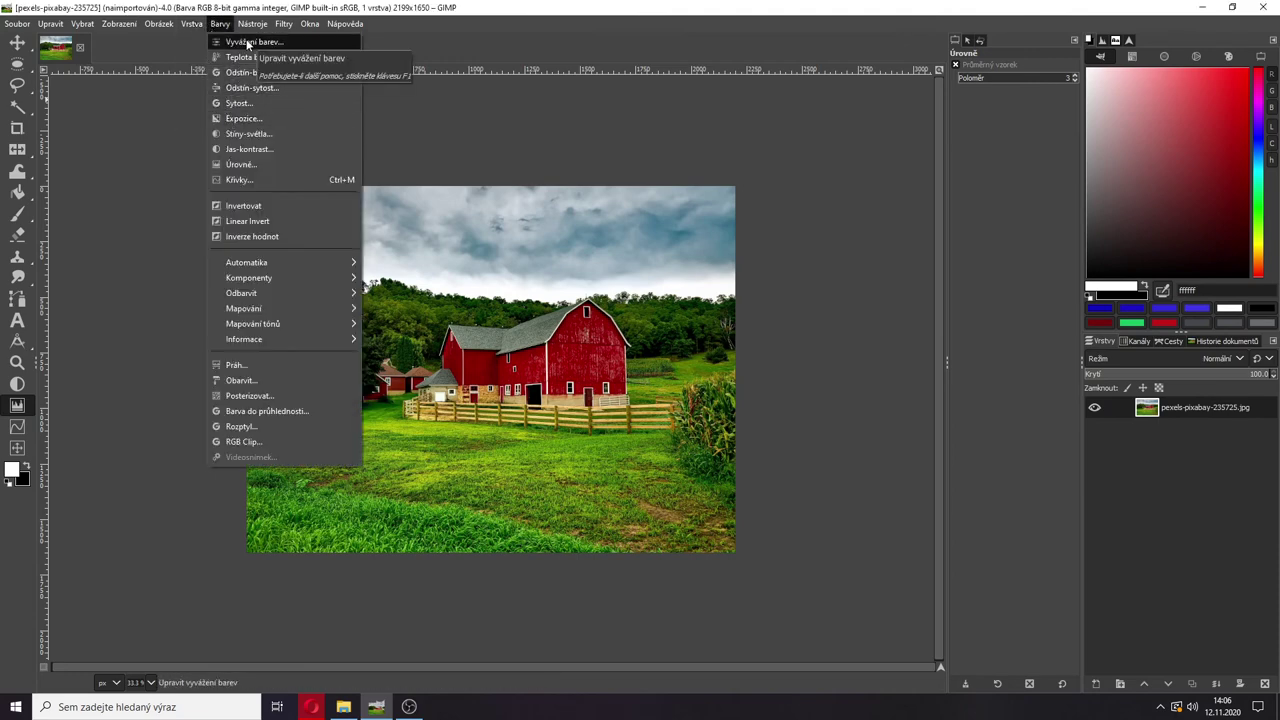
click(250, 104)
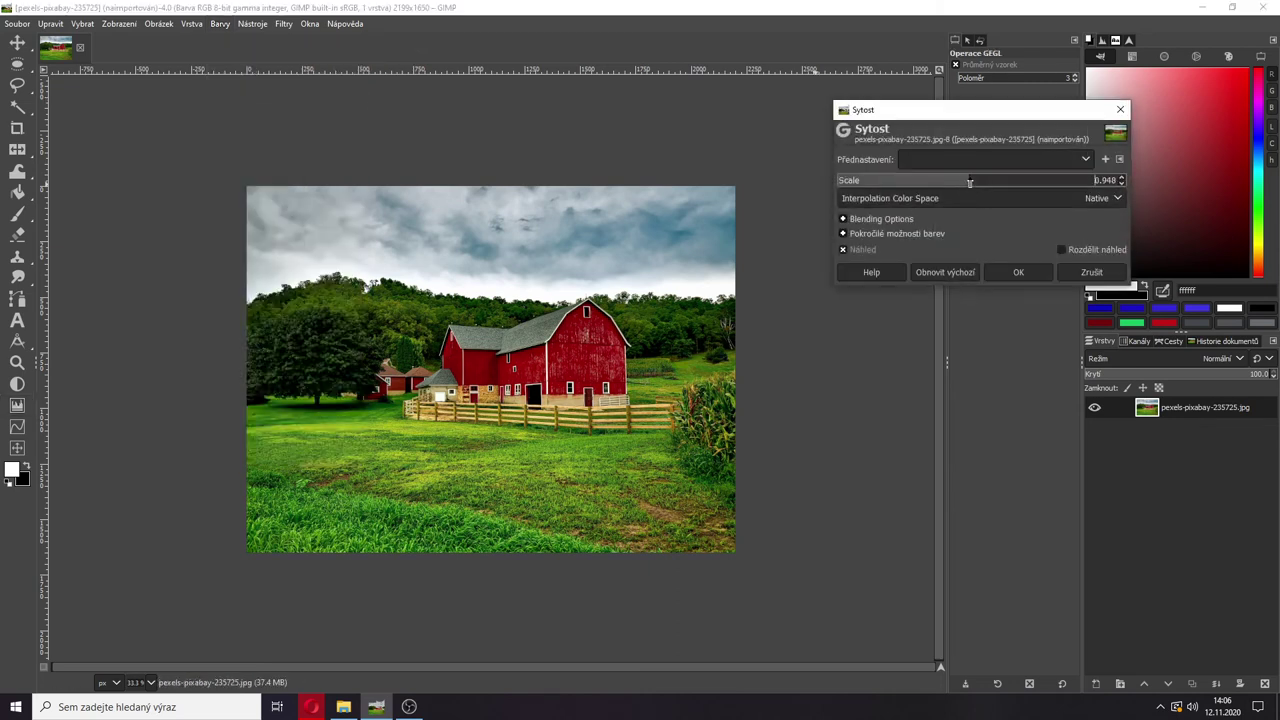
click(969, 182)
click(956, 183)
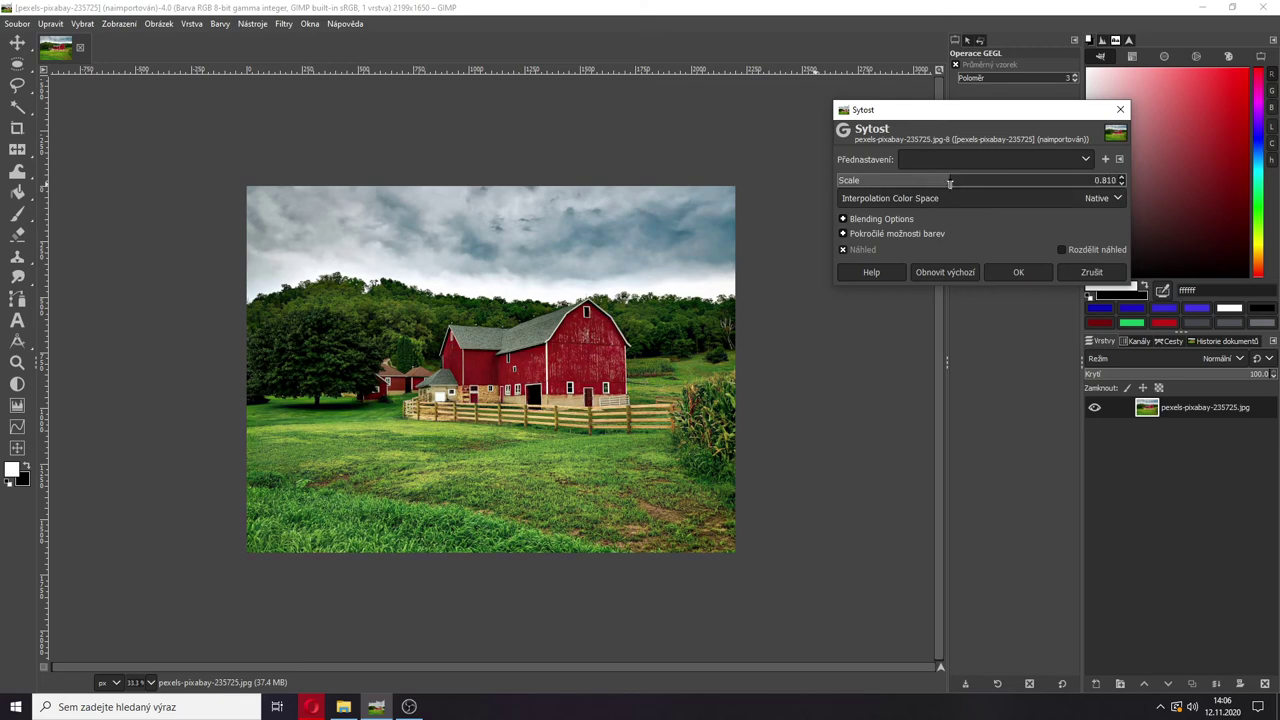
click(1066, 250)
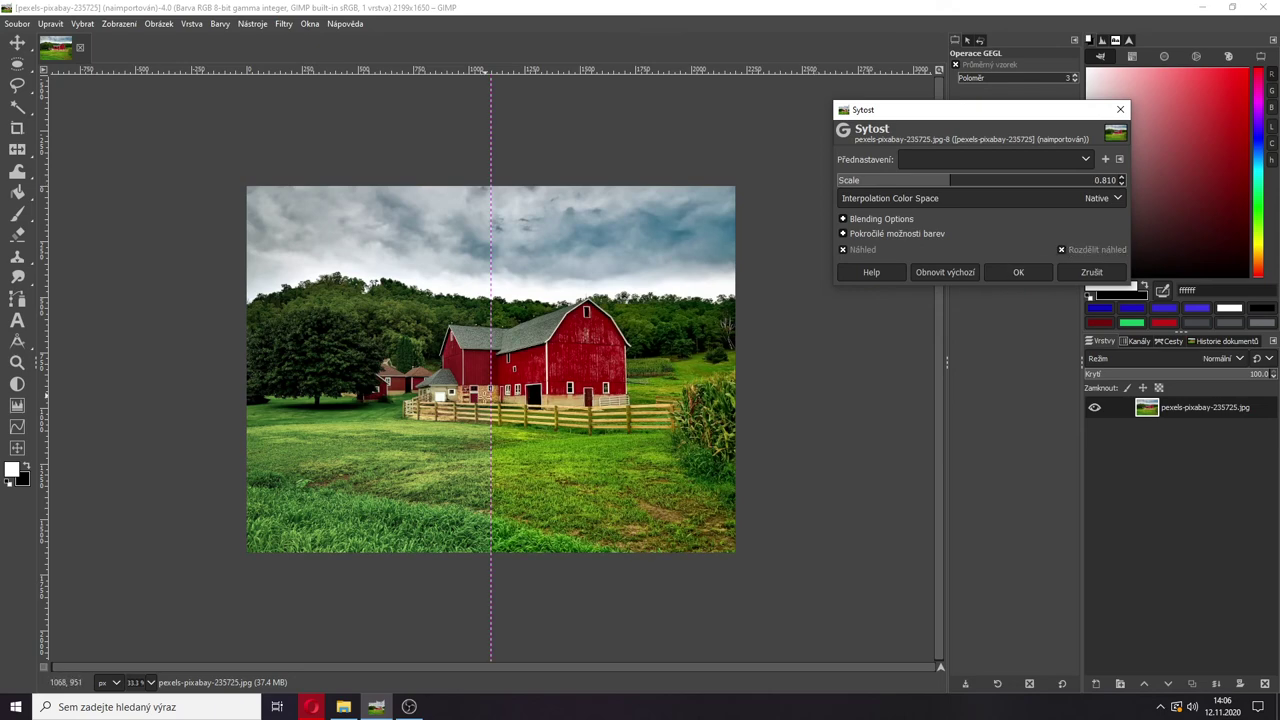
drag(491, 400, 565, 360)
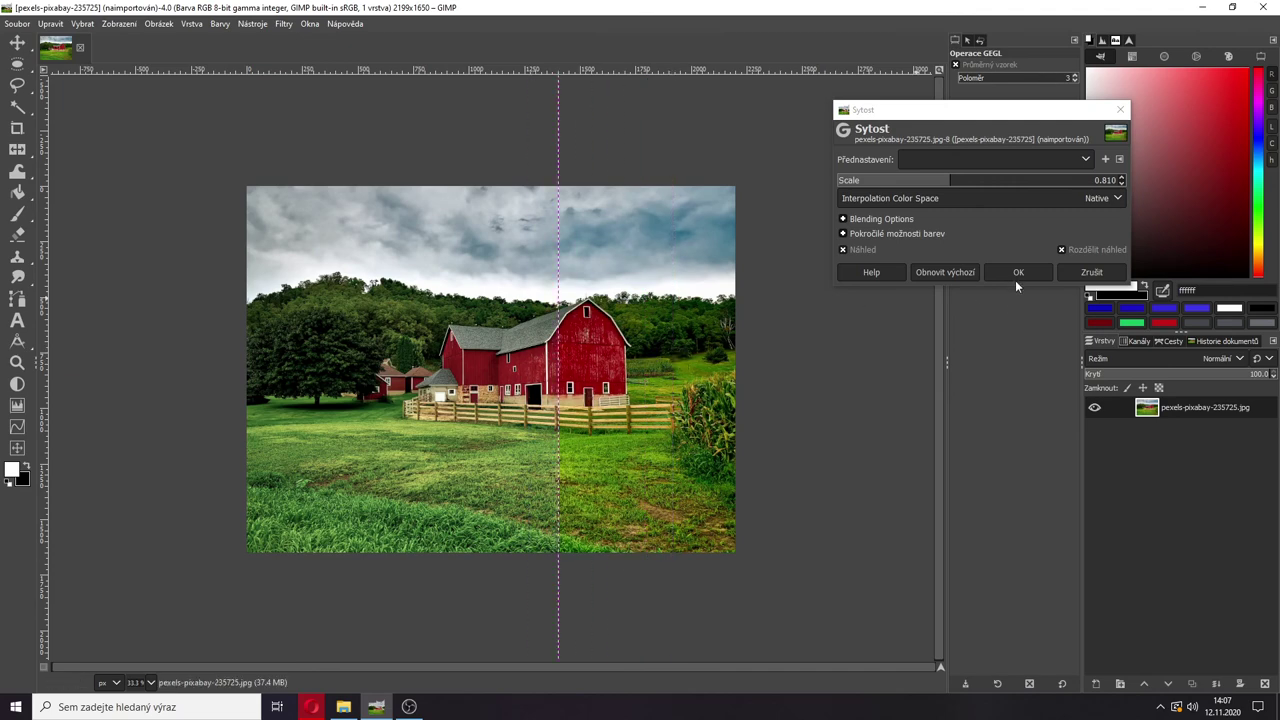
click(1016, 274)
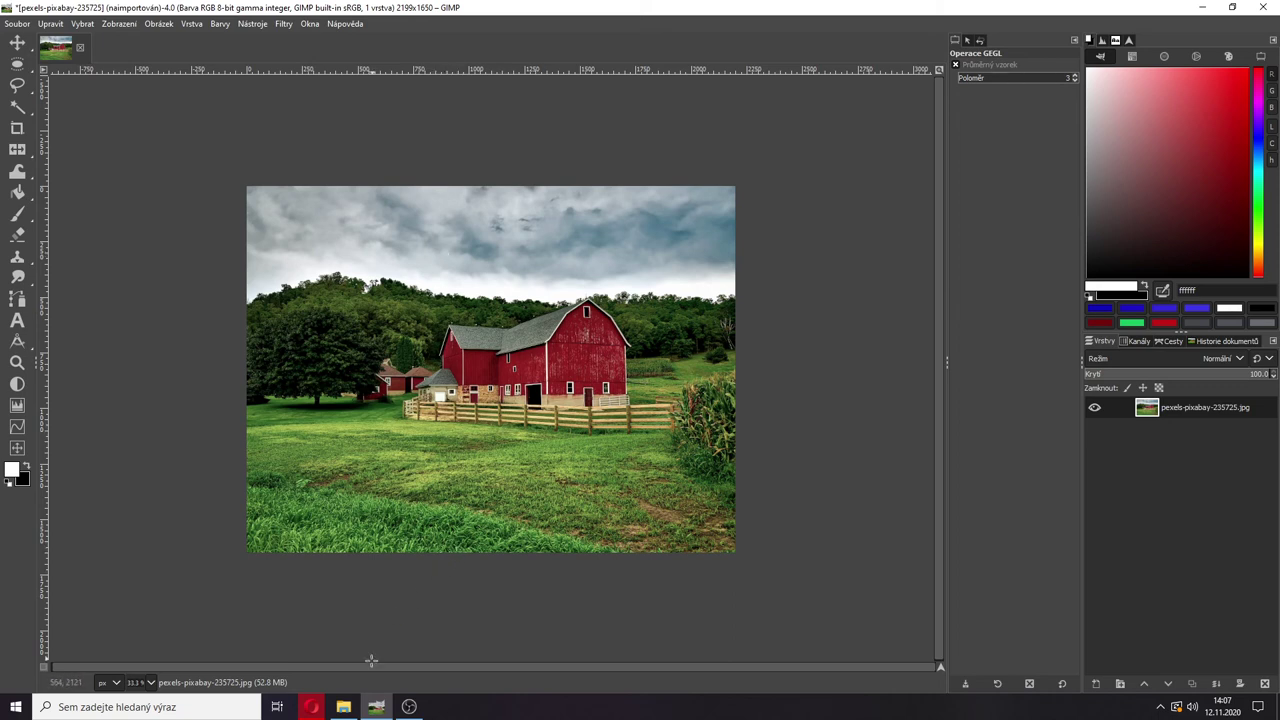
- Close the barn photo and discard its changes
click(346, 707)
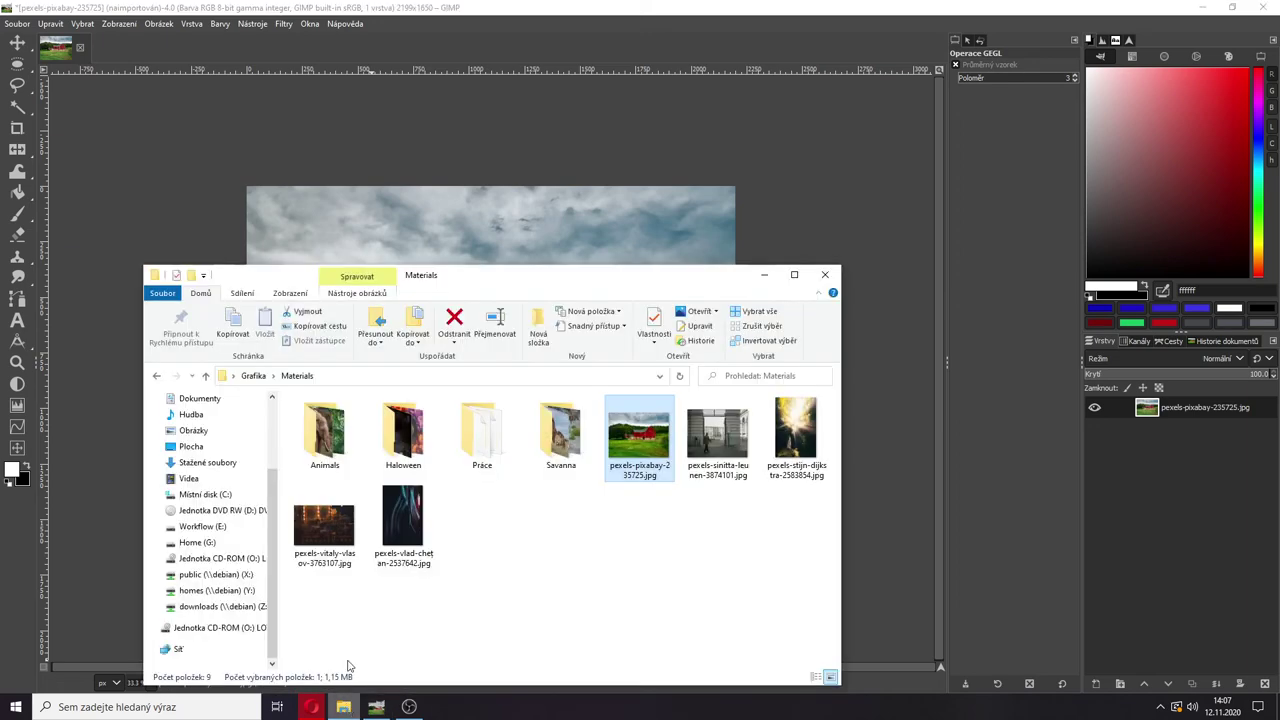
click(86, 55)
click(80, 47)
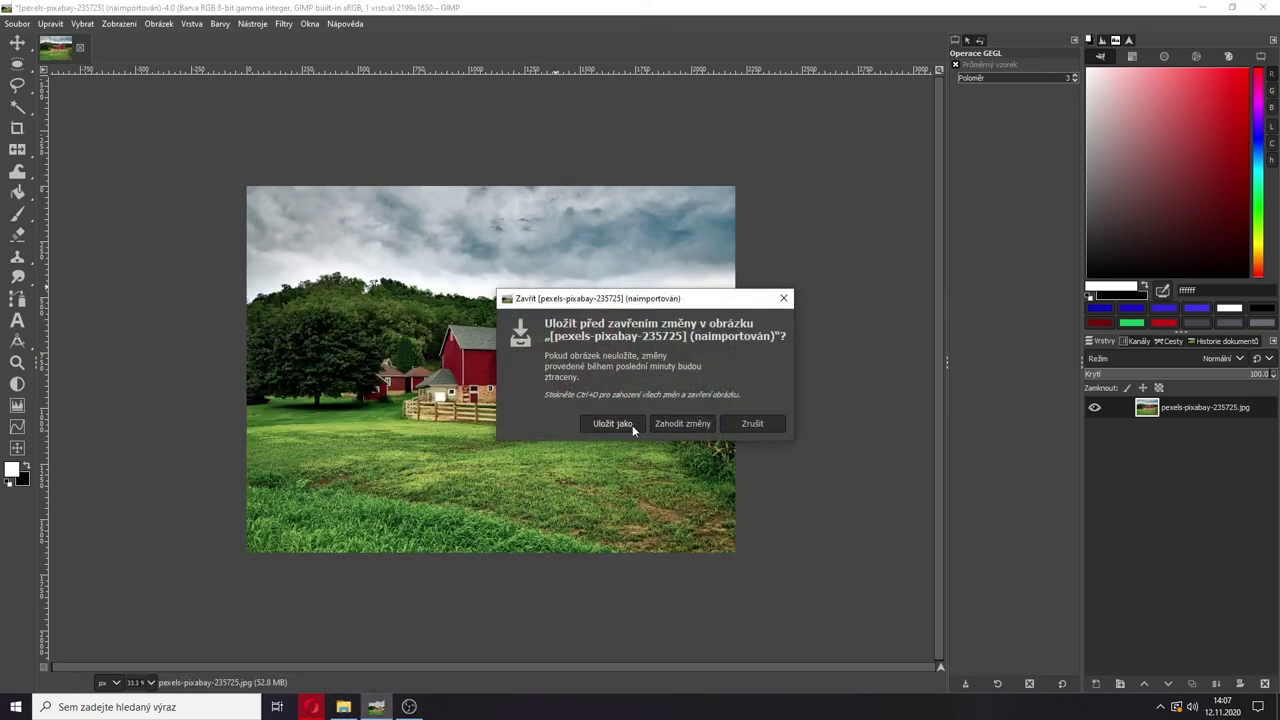
click(682, 424)
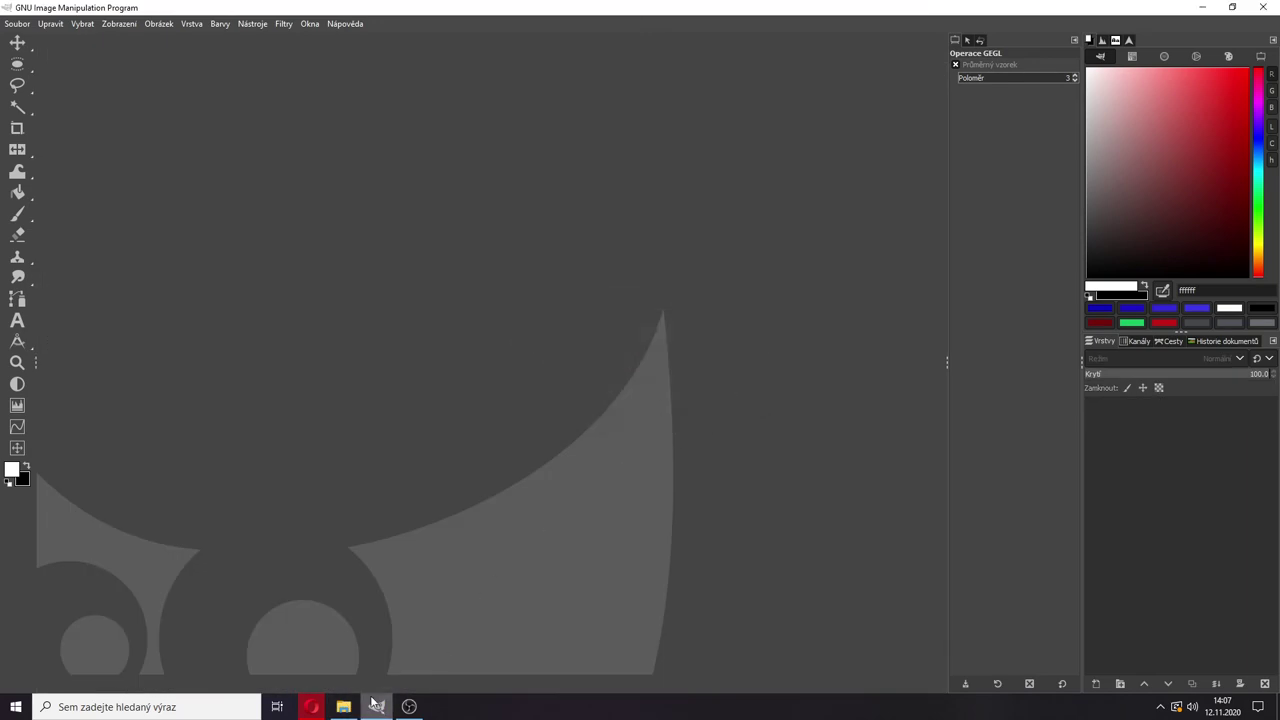
- Open the sunbeam photo ending in 2583854.jpg from the Materials folder, converted to the built-in sRGB profile, and examine its exposure
click(343, 707)
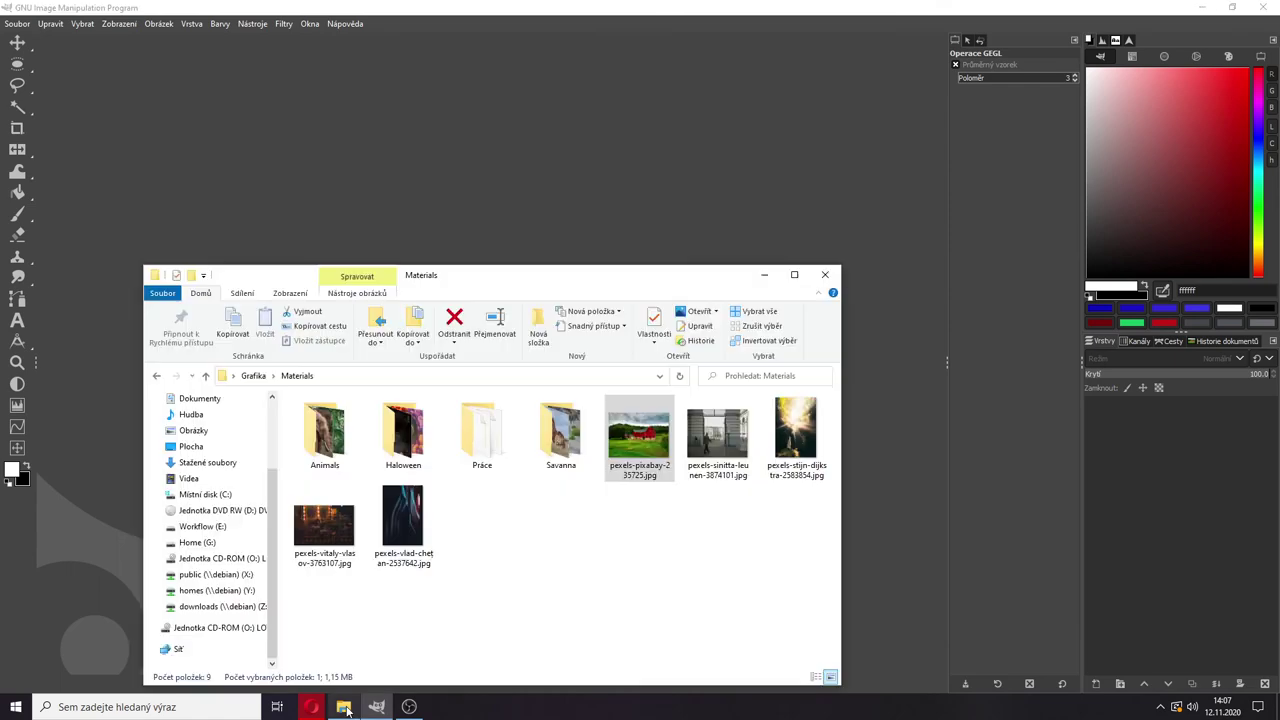
click(787, 452)
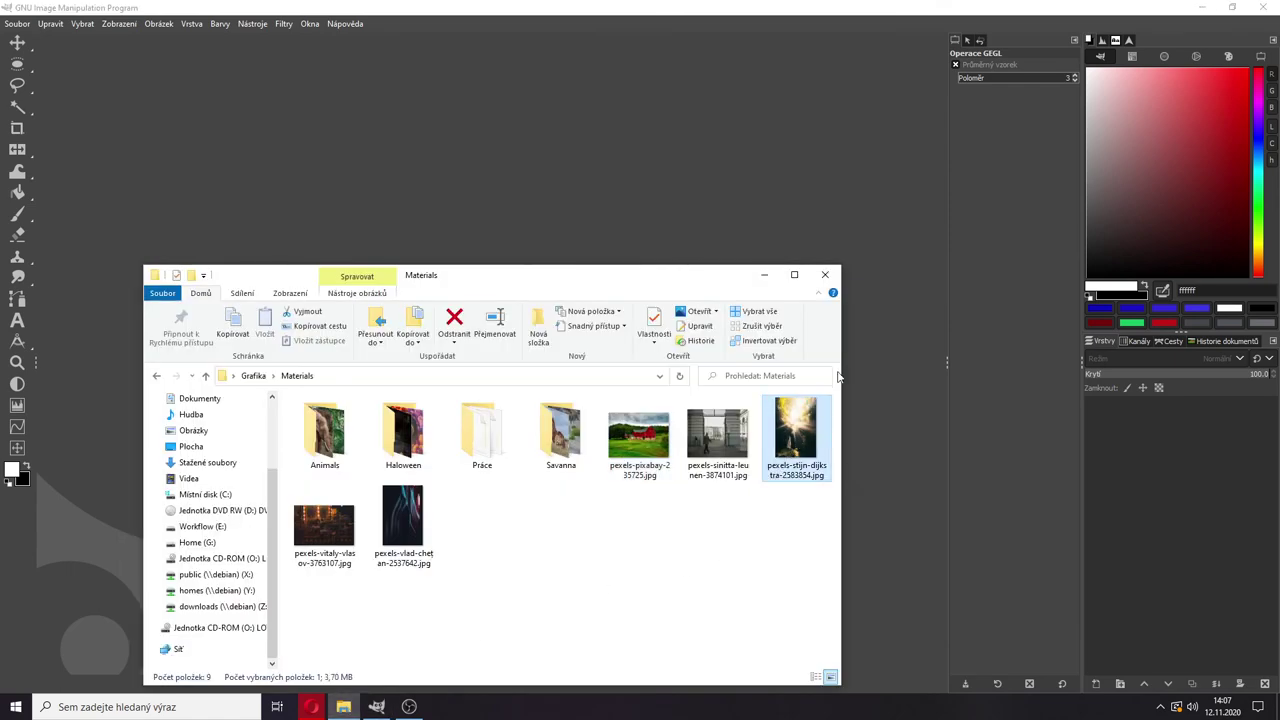
click(768, 276)
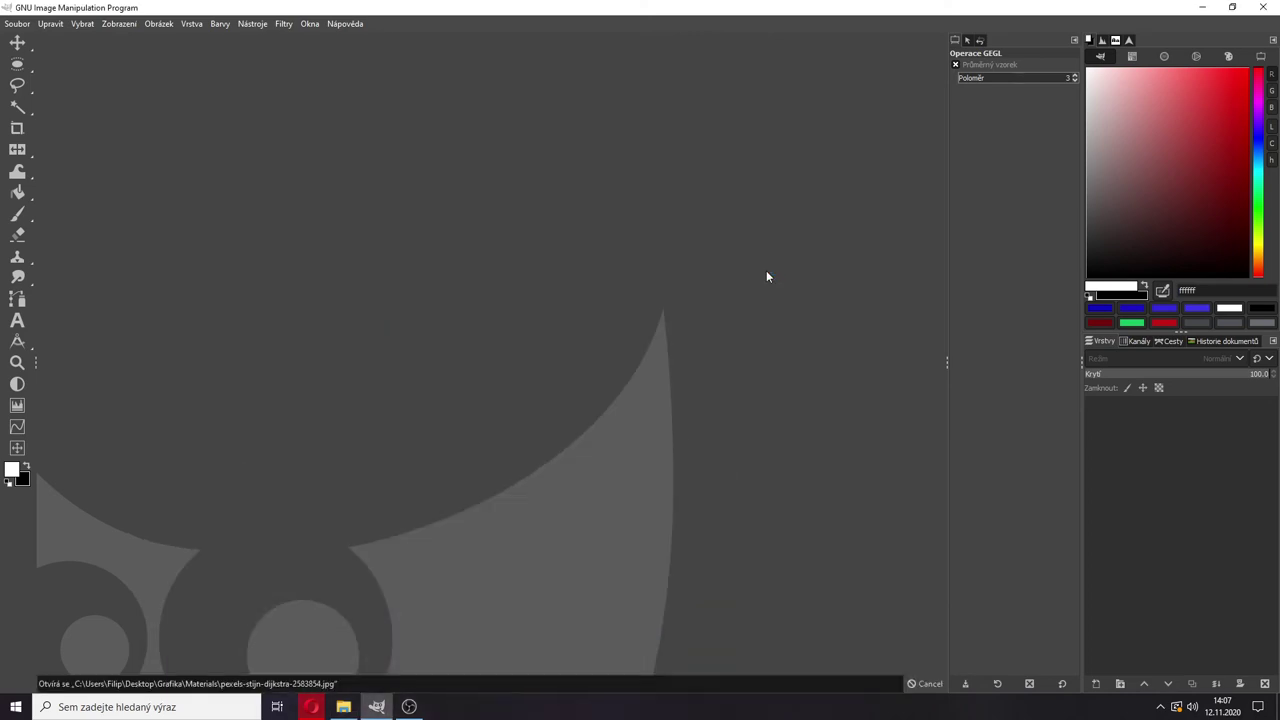
click(232, 216)
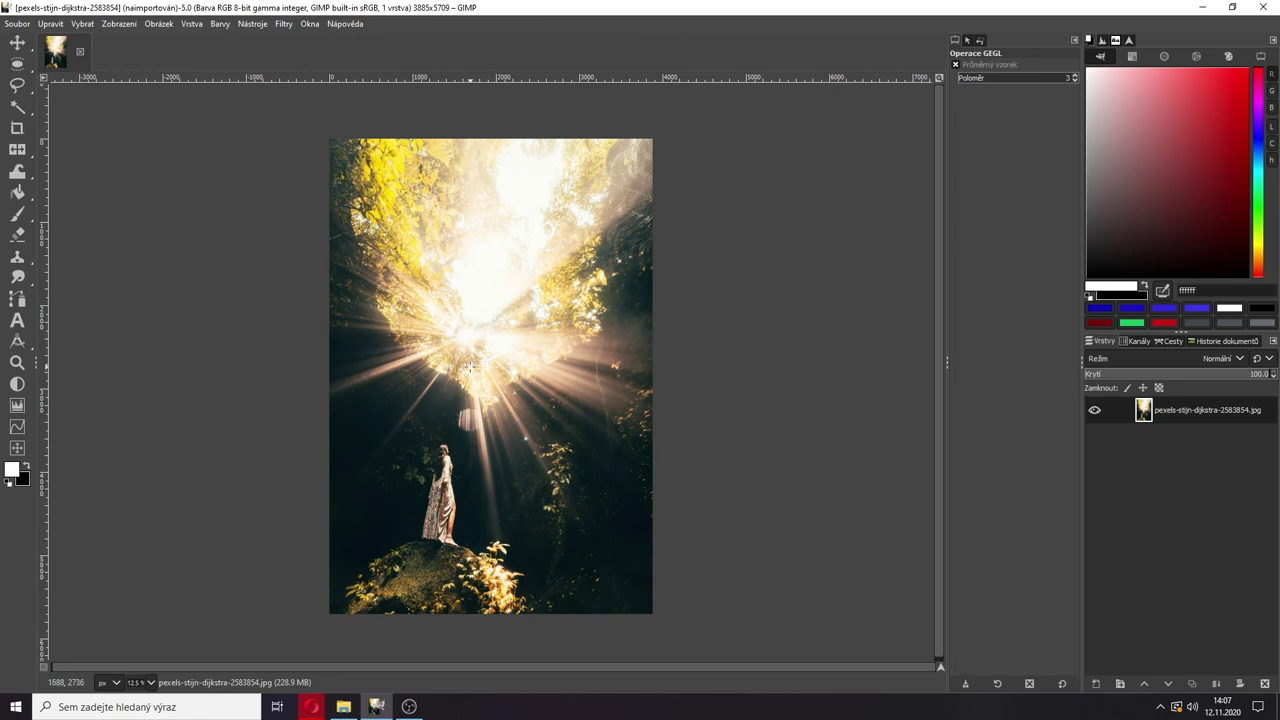
scroll(451, 364, up, 1)
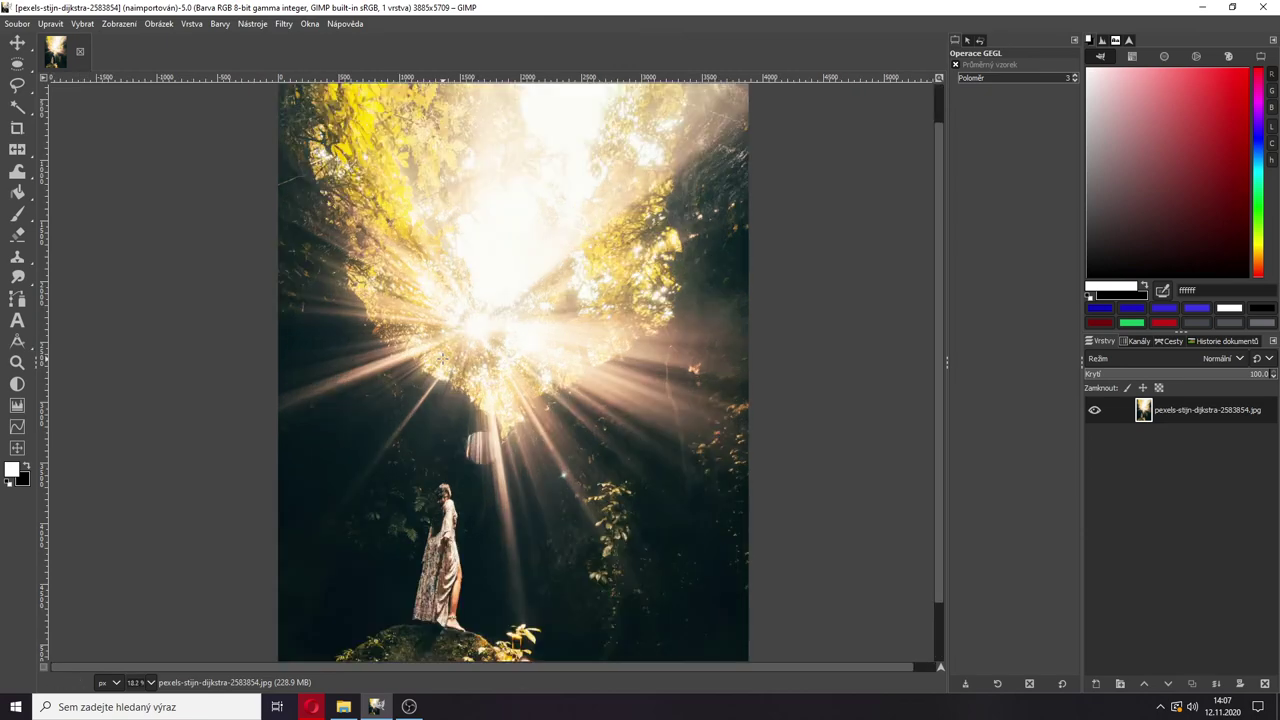
scroll(448, 345, down, 1)
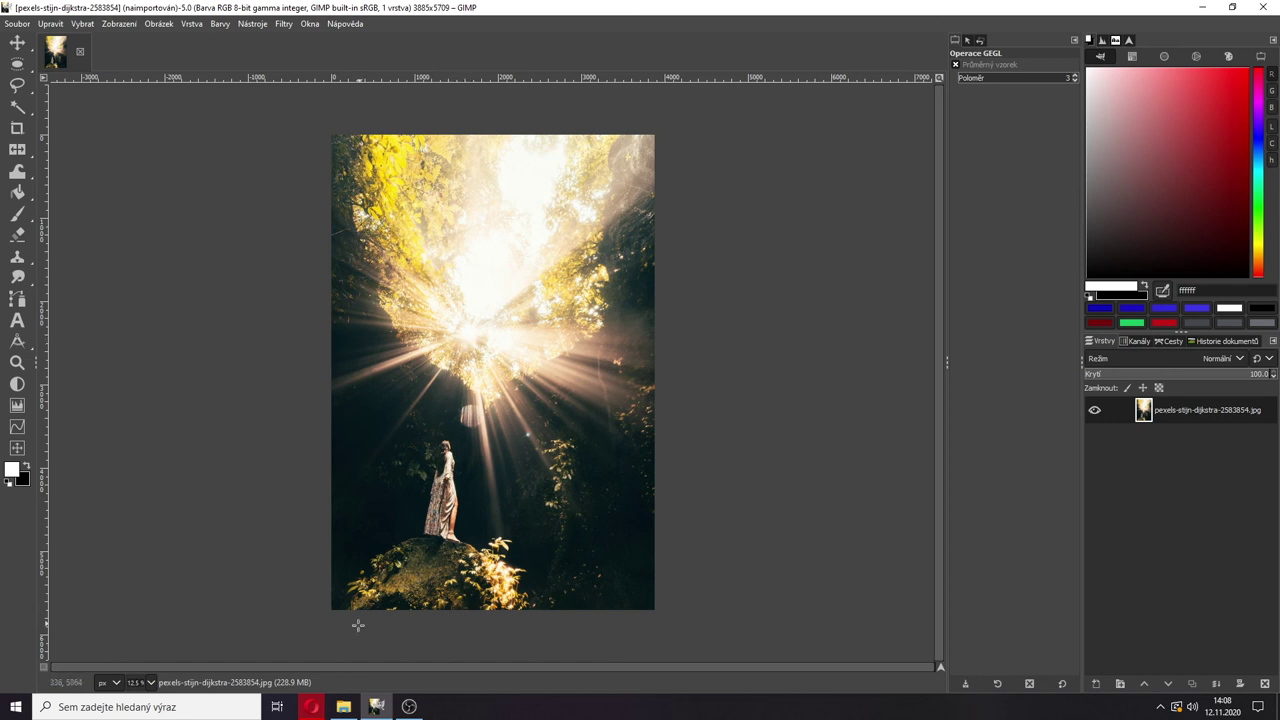
- Close the sunbeam photo and open the dark photo ending in 2537642.jpg from the Materials folder, converting it to the built-in sRGB profile
click(80, 52)
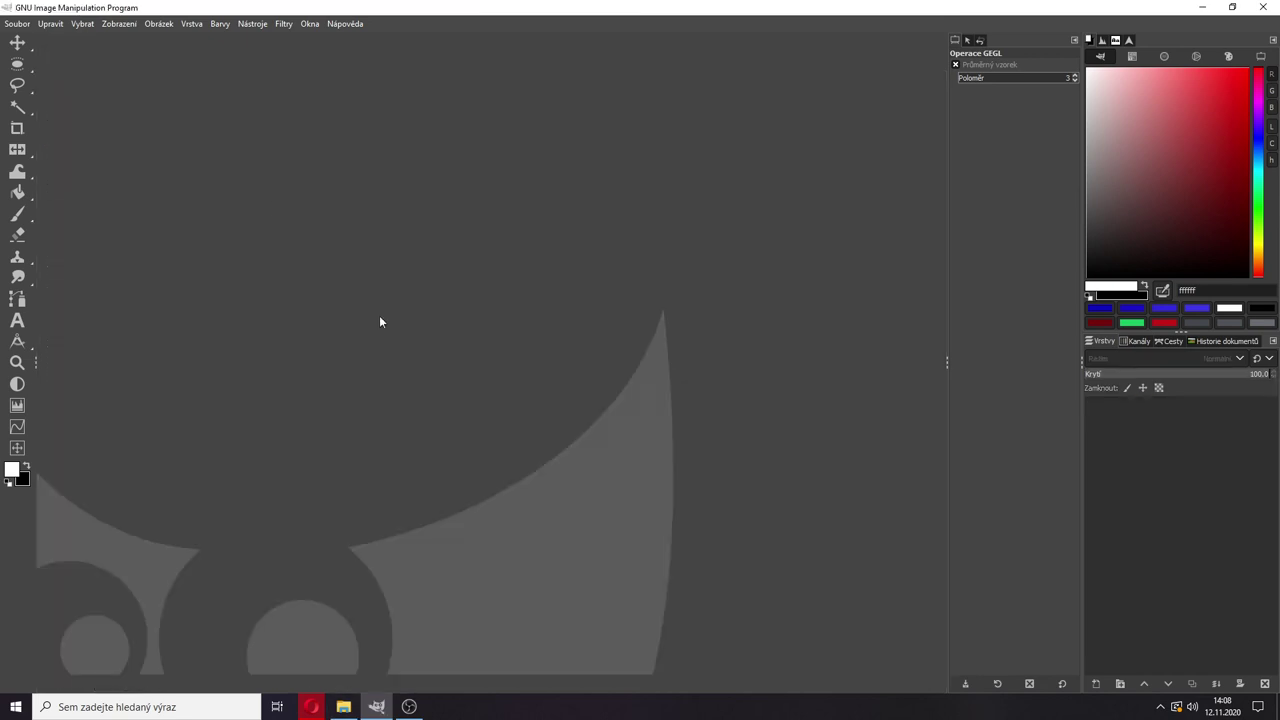
click(343, 706)
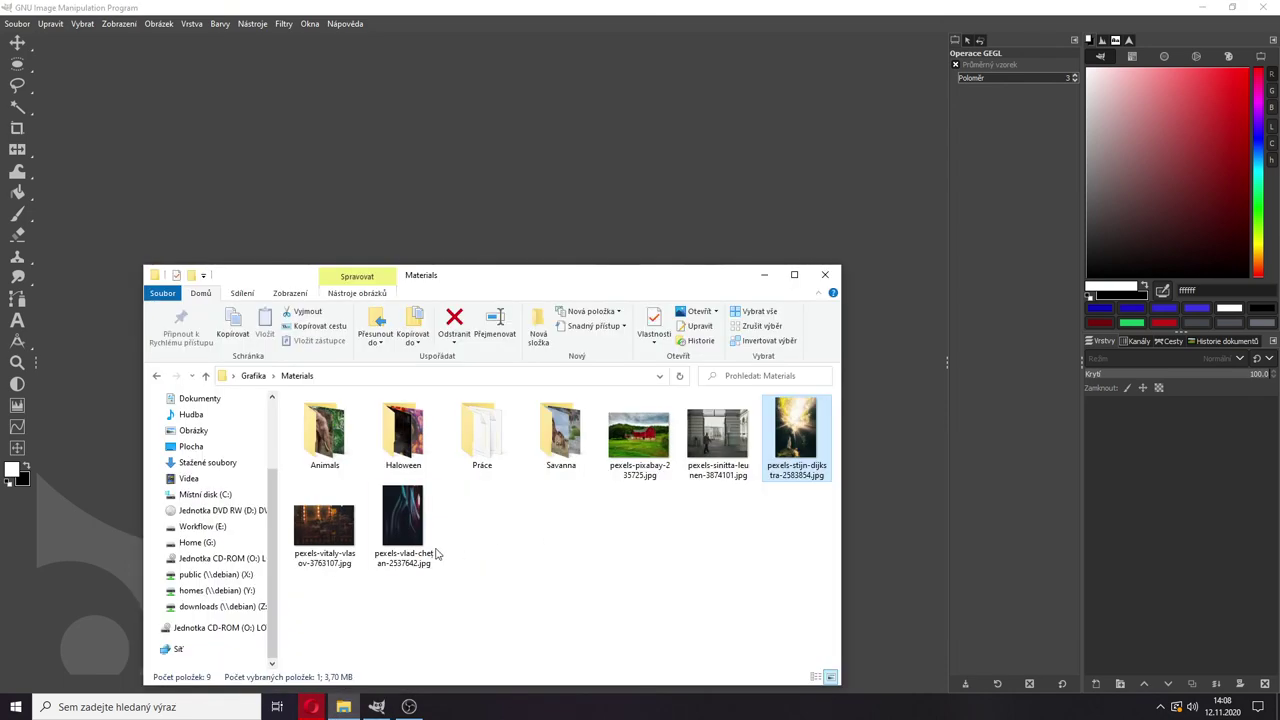
drag(405, 530, 571, 176)
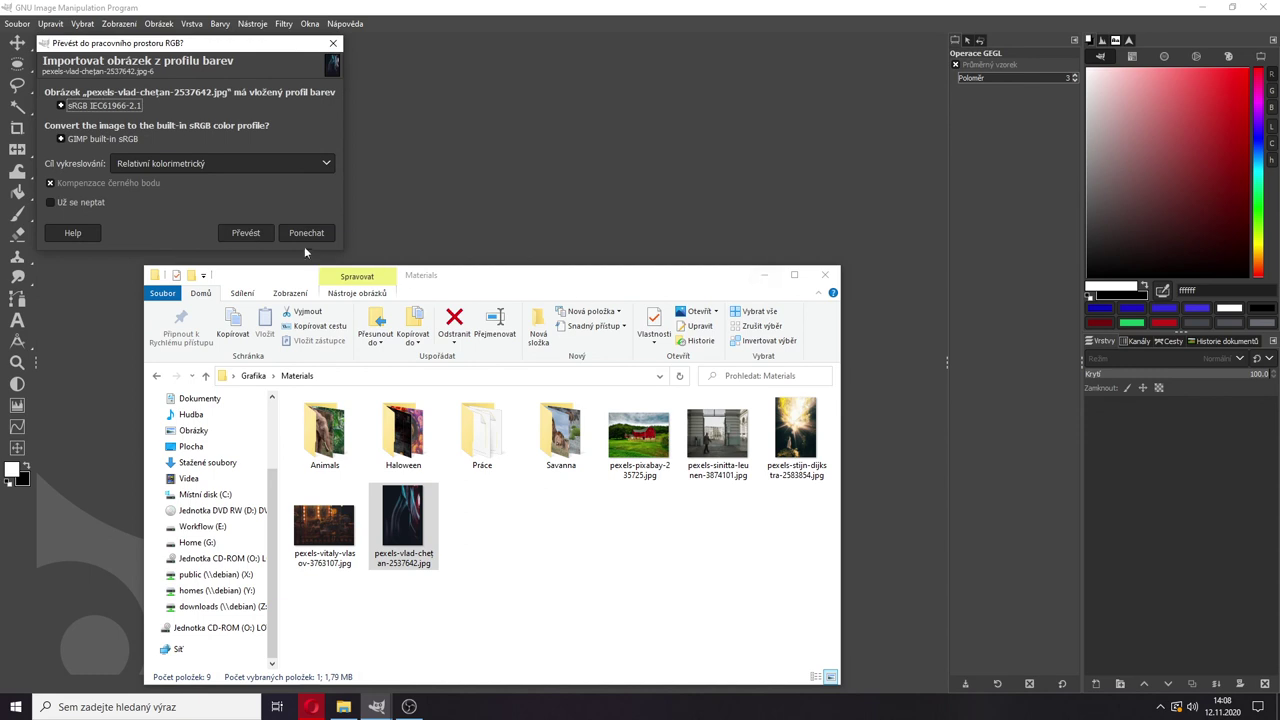
click(246, 233)
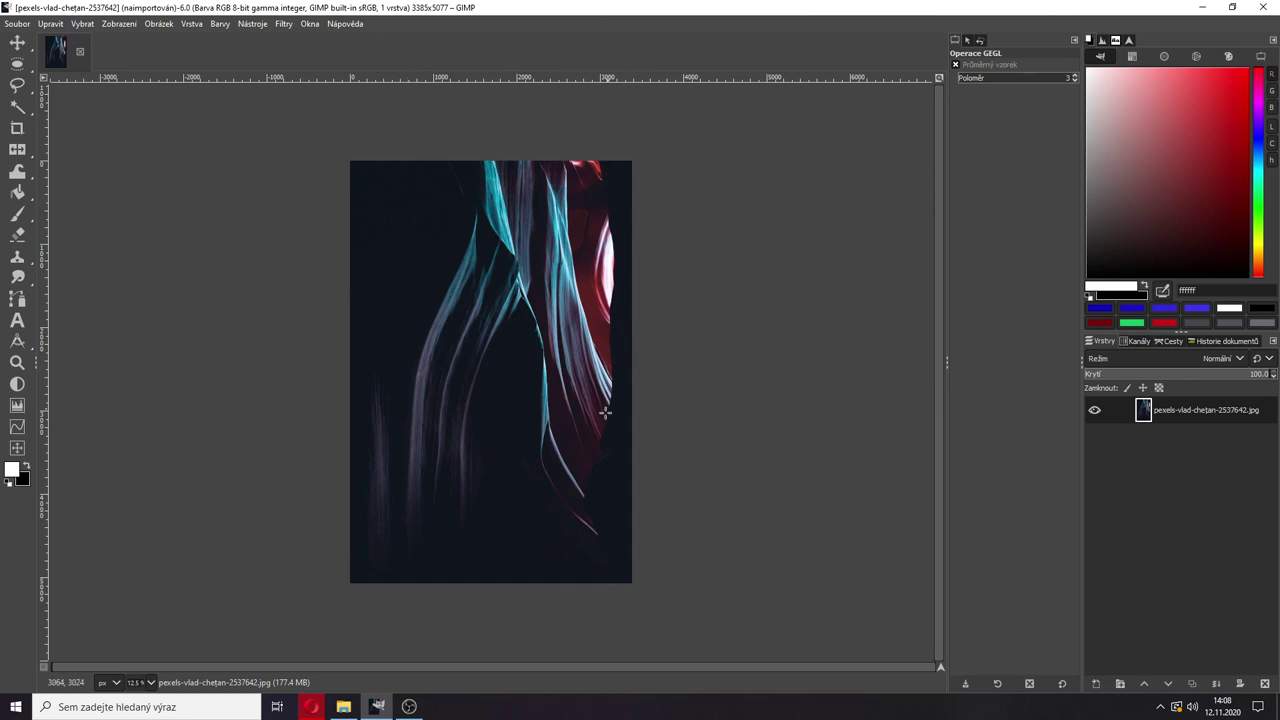
- Adjust the dark photo's Levels (Úrovně) with an input black point of 32 and midtones of 4.85, and apply the correction
click(191, 23)
mouse_move(218, 25)
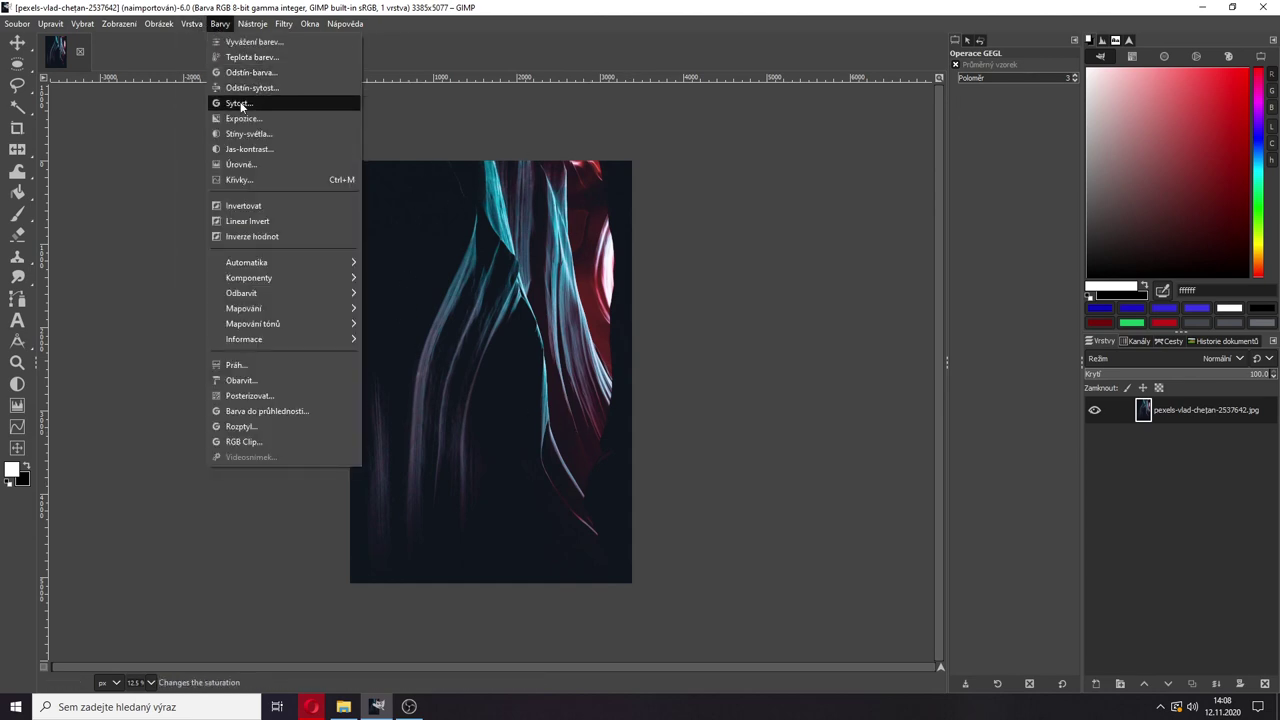
click(246, 168)
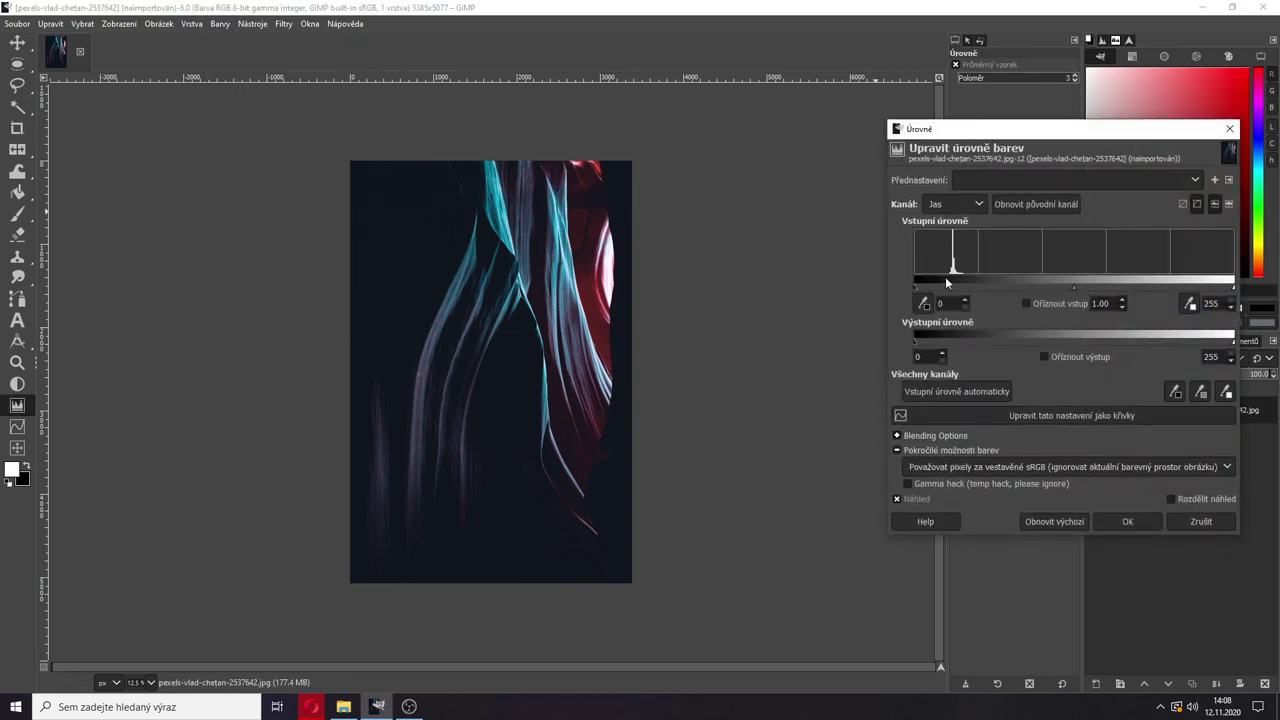
drag(916, 287, 954, 287)
drag(1092, 286, 998, 289)
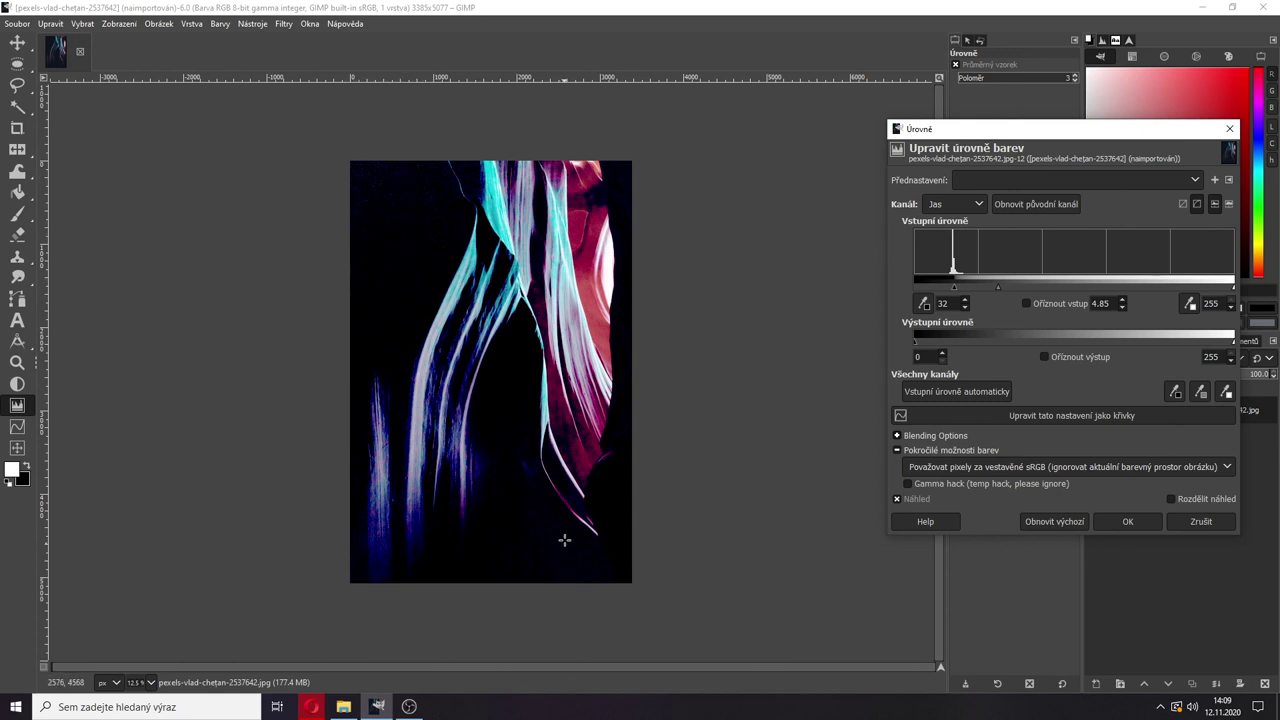
click(1127, 522)
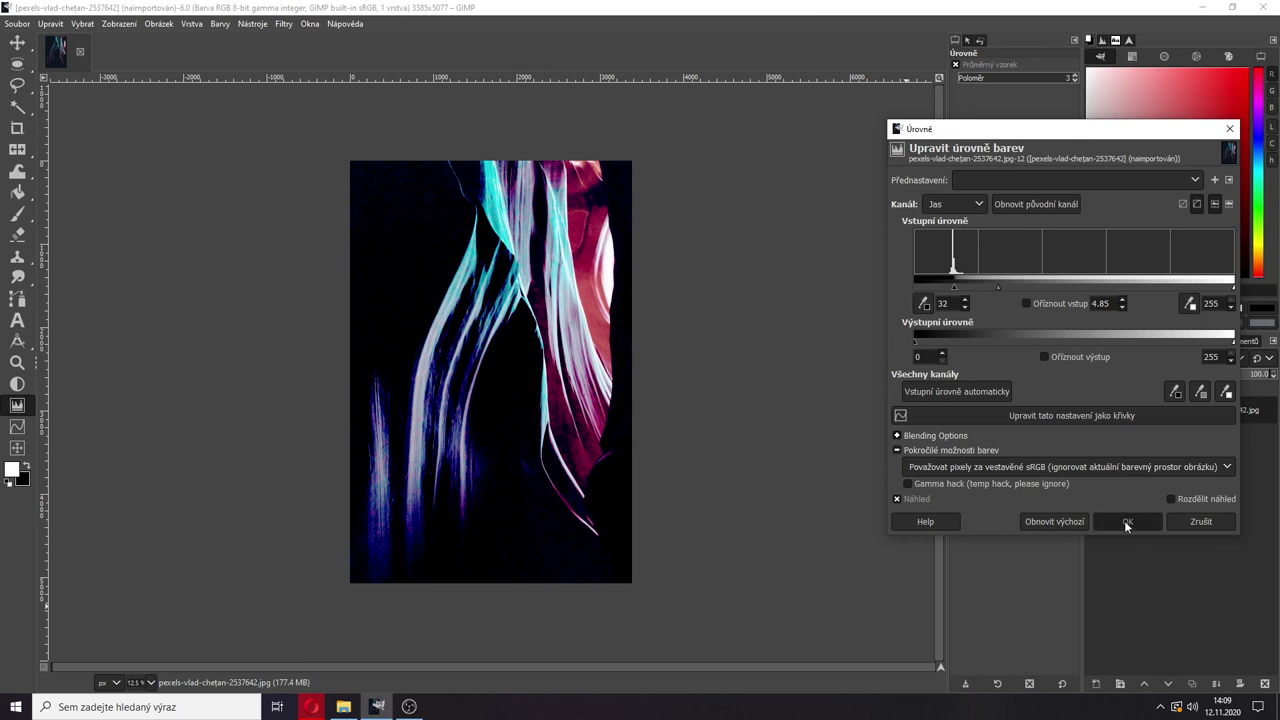